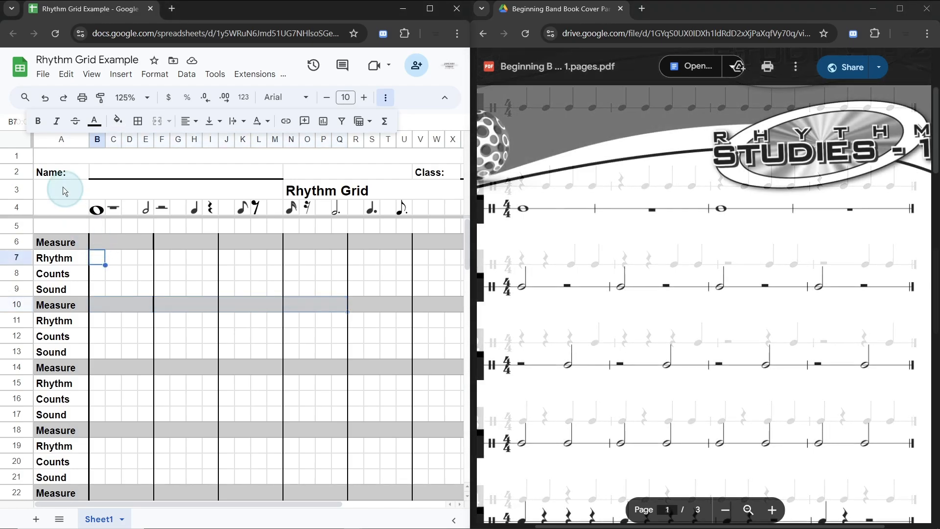
left_click(387, 99)
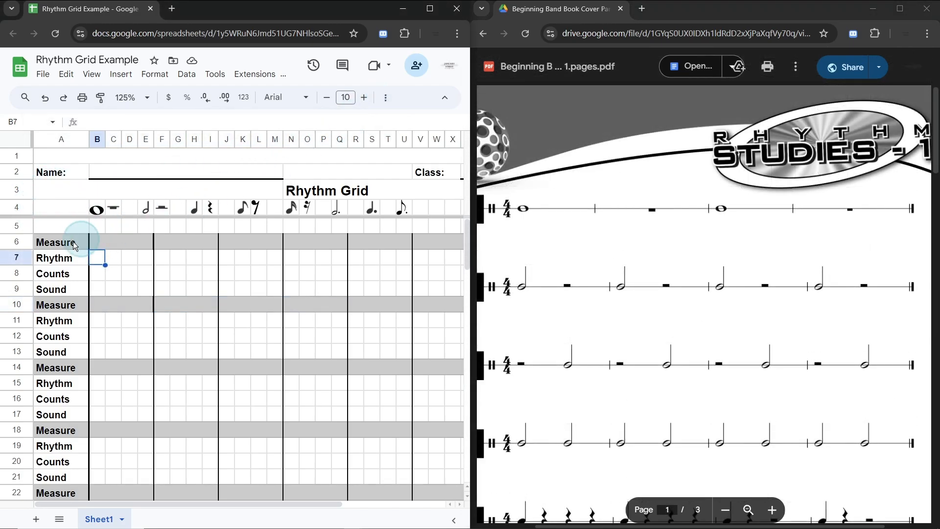
left_click(144, 240)
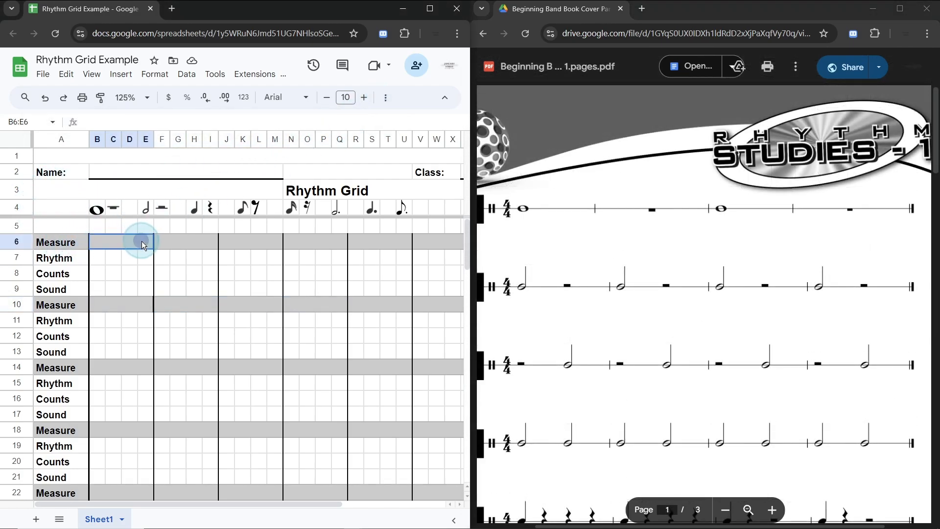
left_click(182, 244)
left_click(247, 242)
left_click(312, 243)
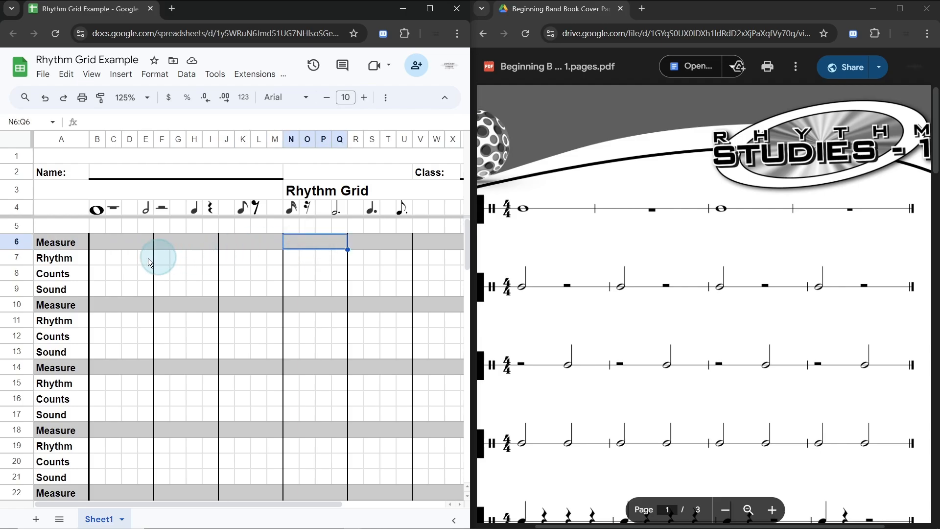
left_click(98, 257)
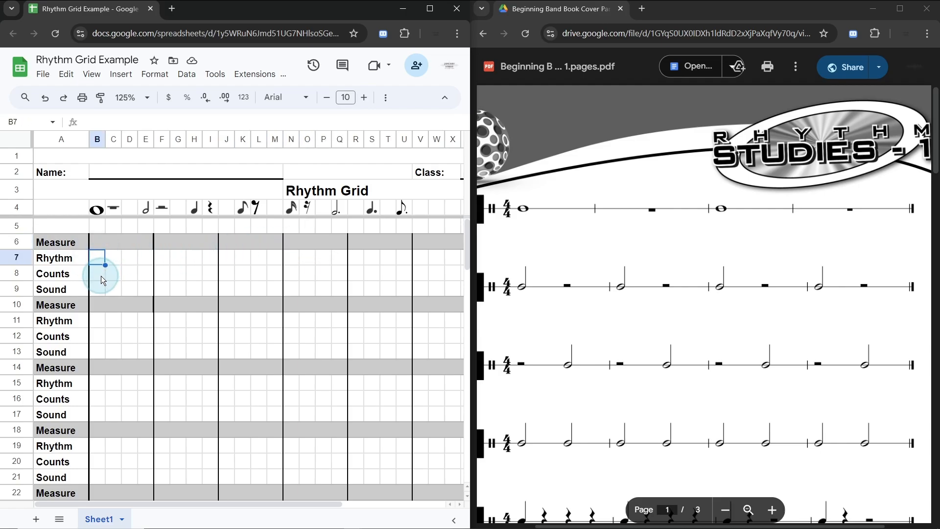
left_click(101, 275)
left_click(96, 288)
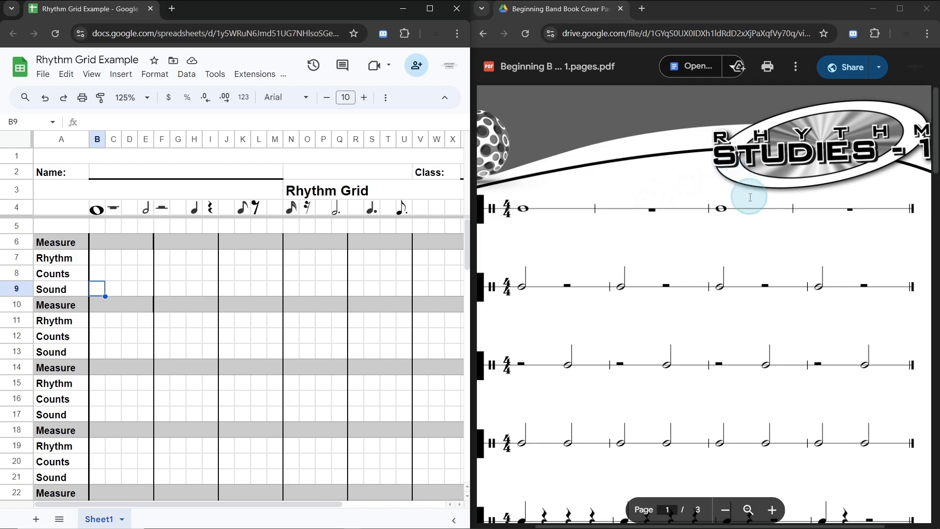
Step: Number the first four measures 1, 2, 3 and 4 in the Measure row (row 6)
left_click(118, 243)
type("1")
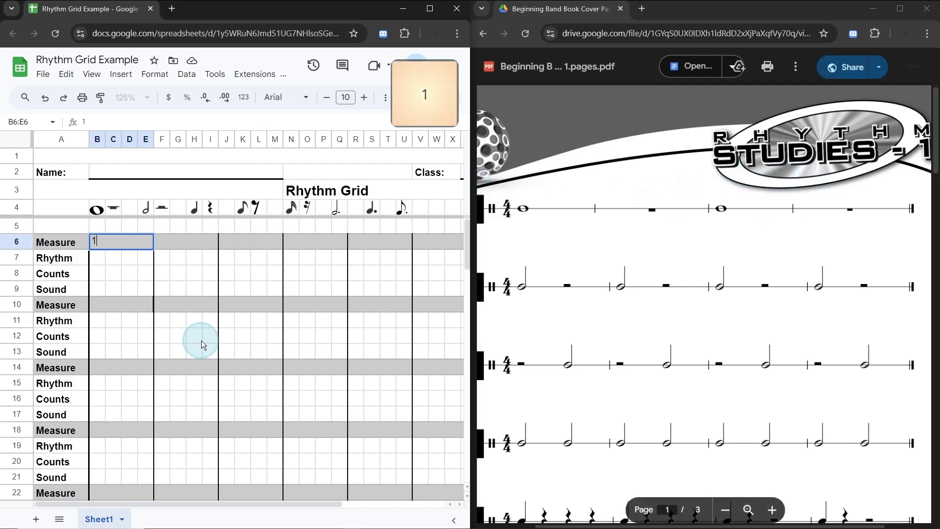
key("Tab")
type("2")
key("Tab")
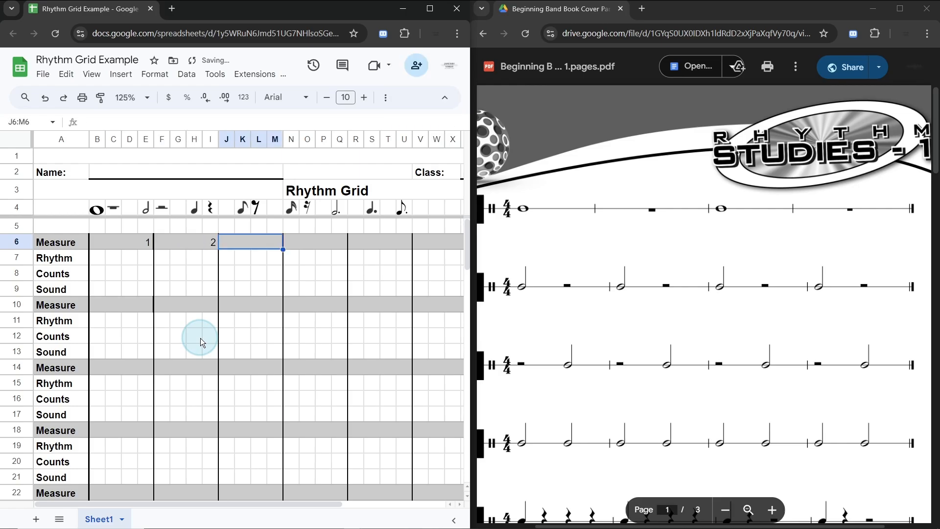
type("3")
key("Tab")
type("4")
key("Tab")
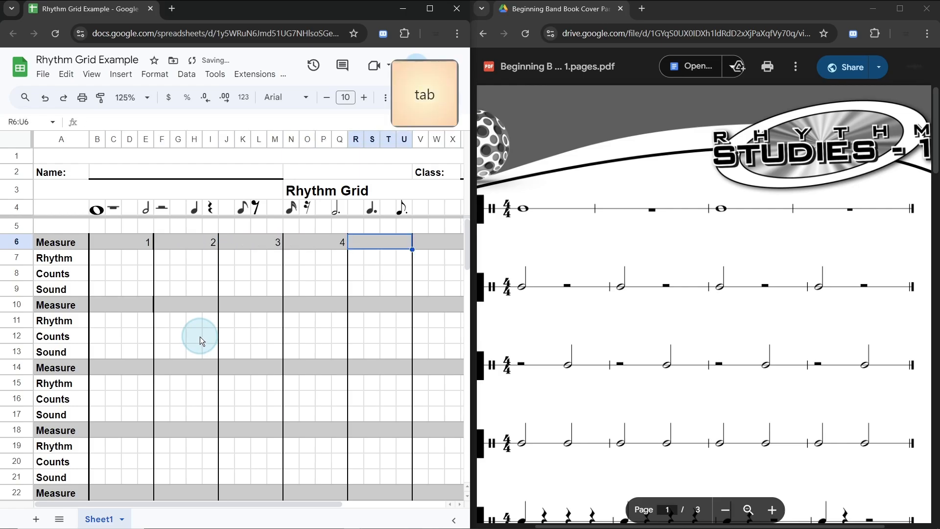
Step: Enter the counts 1, 2, 3 and 4 in cells B8 to E8 of the Counts row for measure 1
left_click(98, 278)
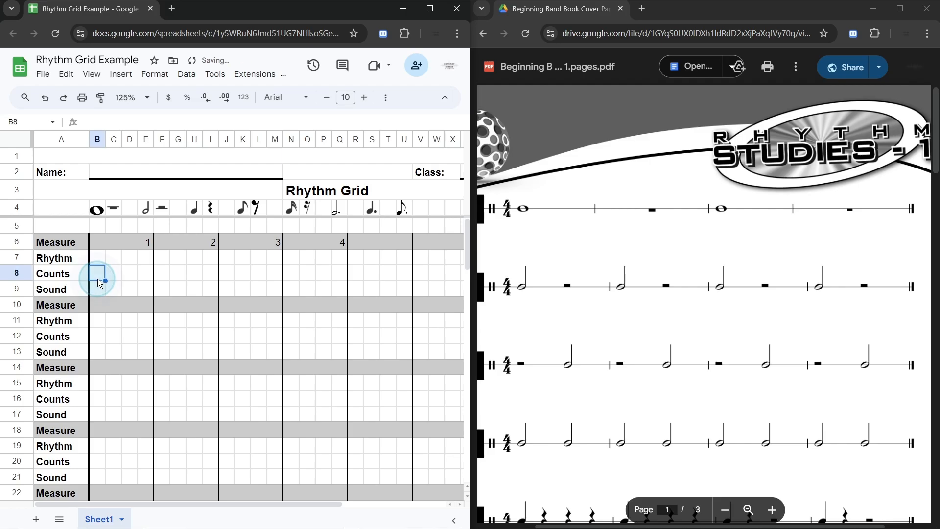
type("1")
key("Tab")
type("2")
key("Tab")
type("3")
key("Tab")
type("4")
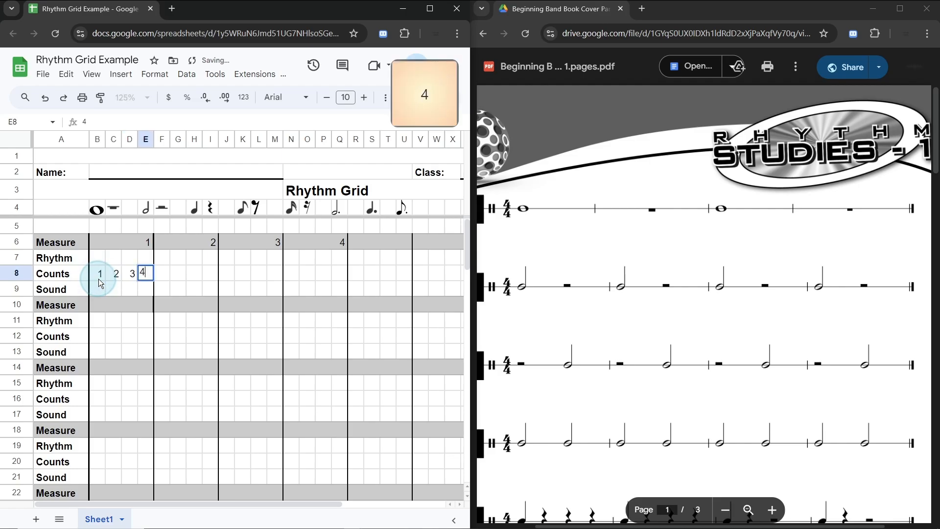
key("Tab")
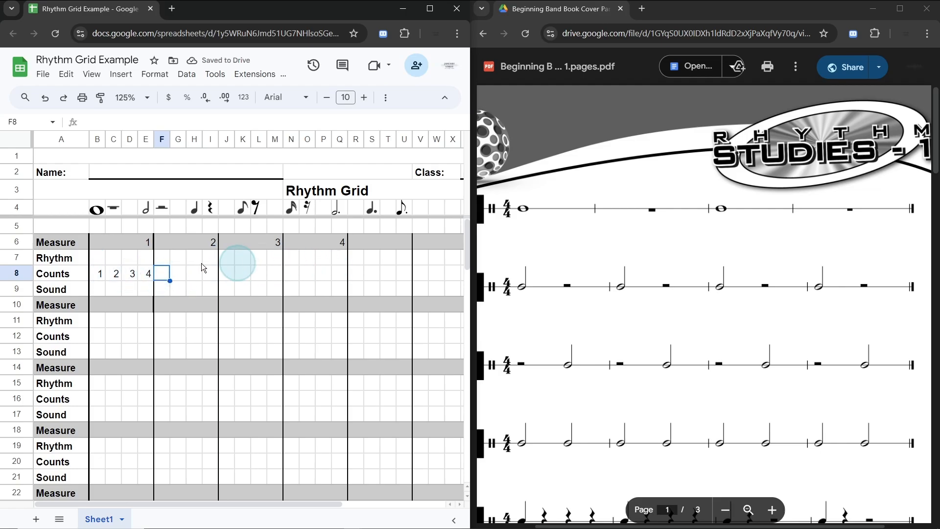
Step: Copy measure 1's counts from B8:E8 into measures 2, 3 and 4, starting at F8, J8 and N8
left_click(98, 277)
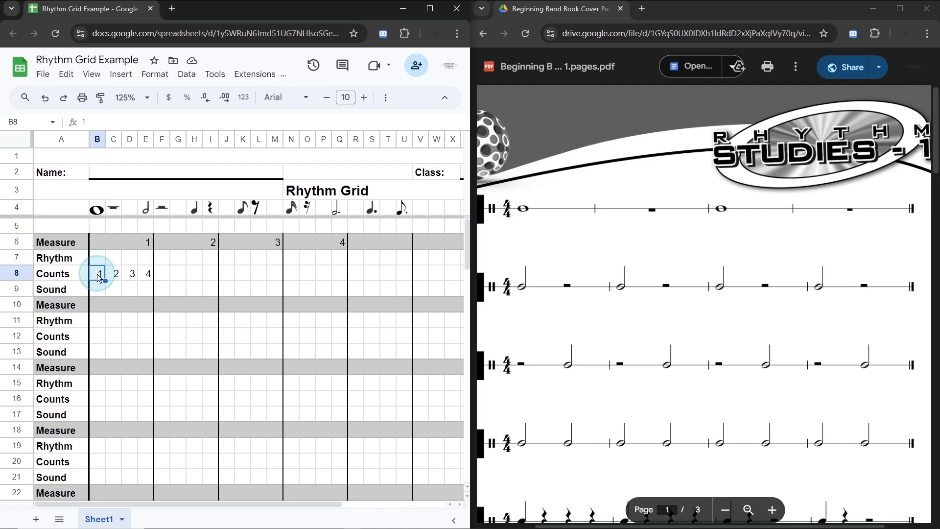
left_click(147, 278, "shift")
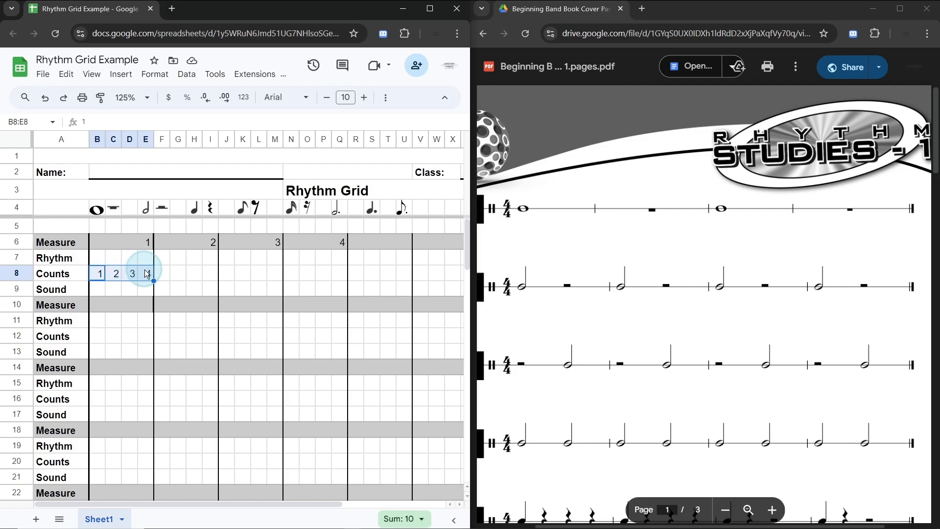
key("ctrl")
key("ctrl+c")
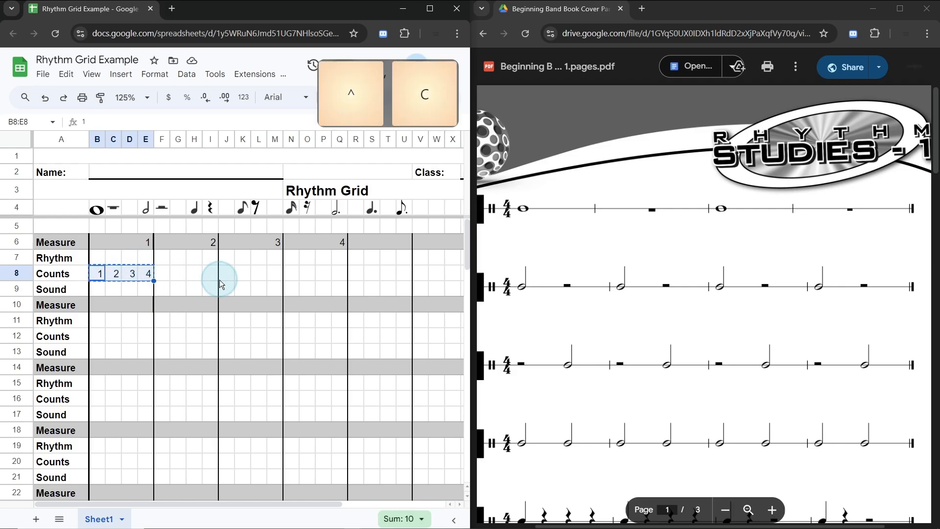
left_click(165, 277)
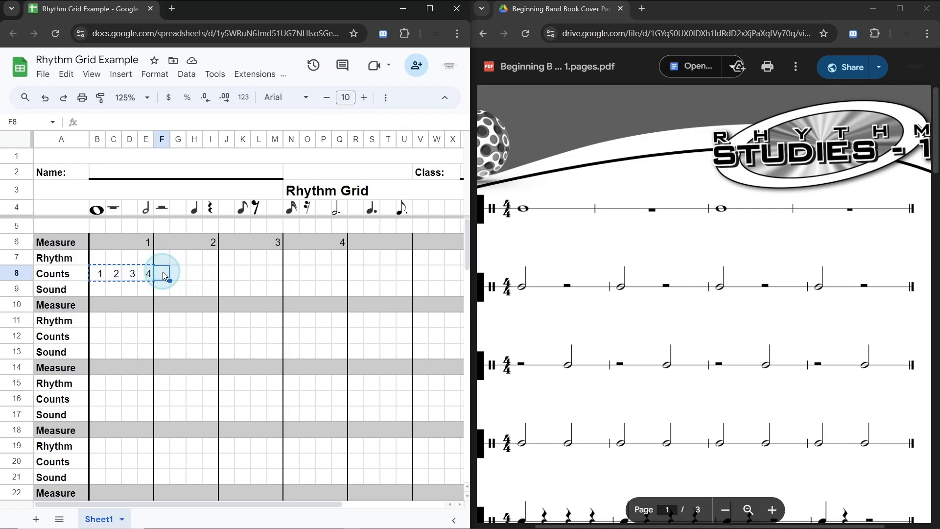
key("ctrl")
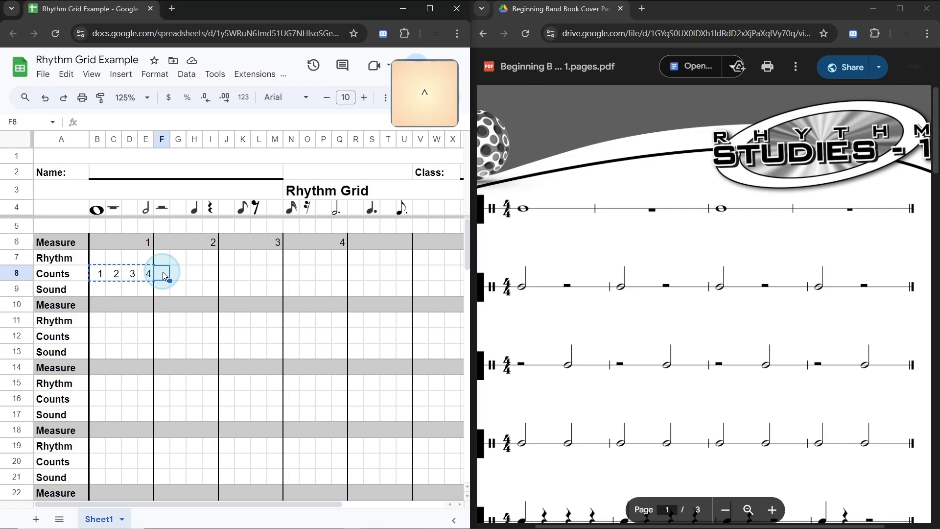
key("ctrl+v")
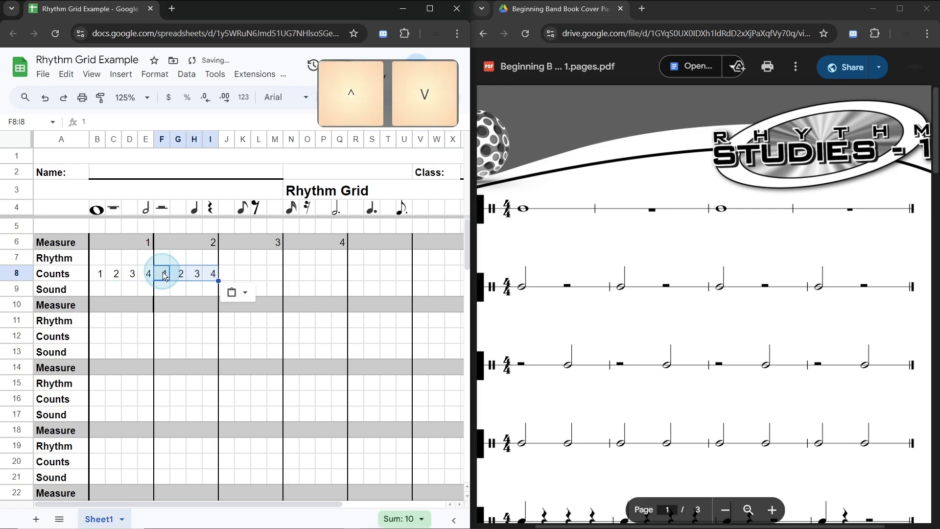
left_click(229, 272)
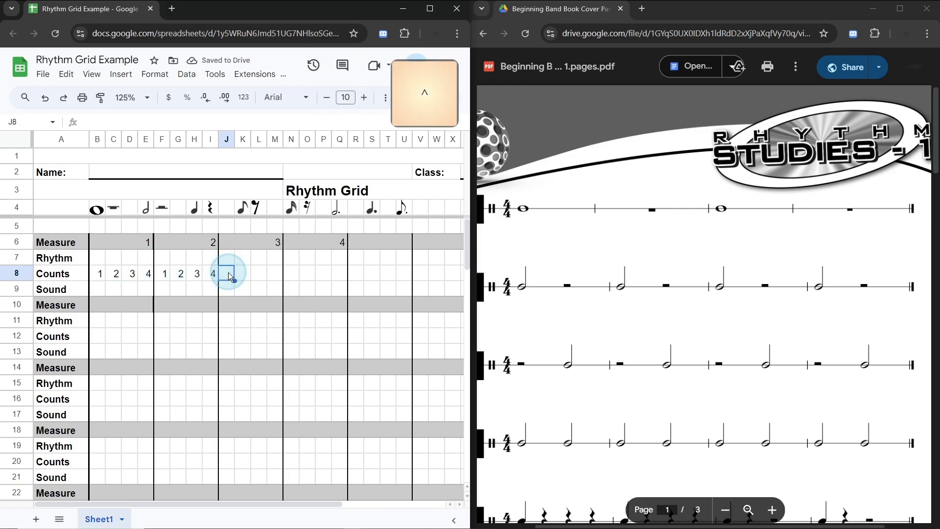
key("ctrl+v")
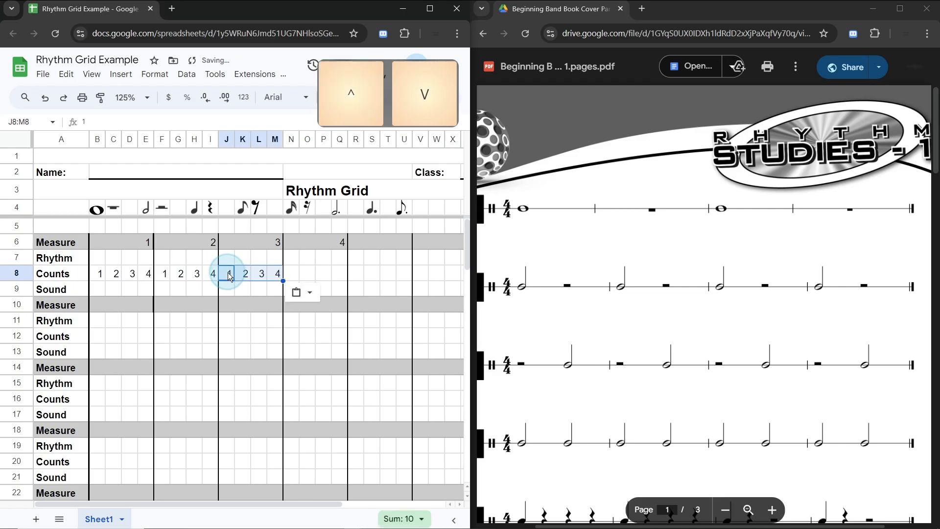
left_click(292, 272)
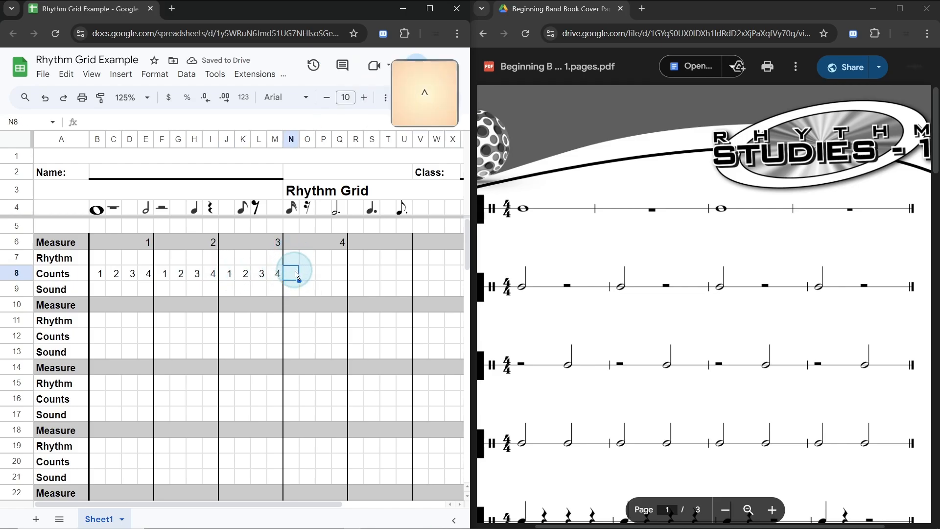
key("ctrl+v")
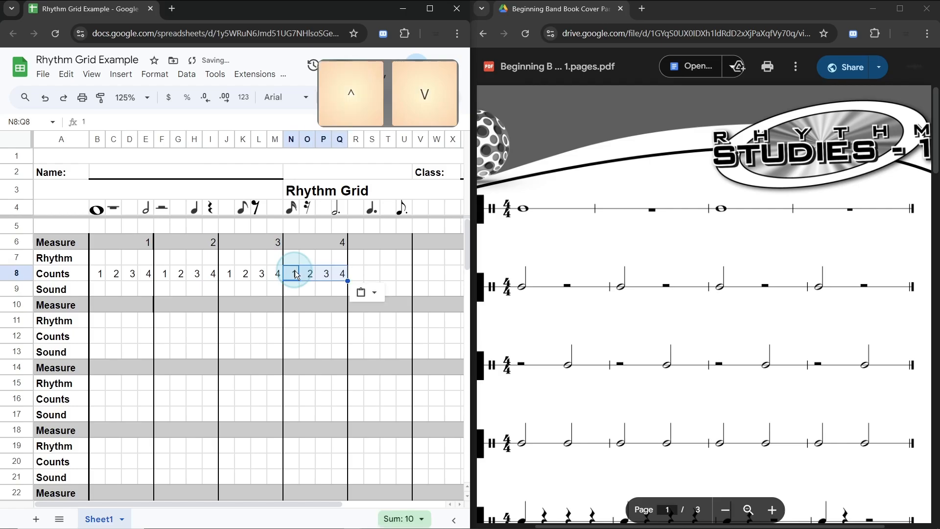
left_click(95, 289)
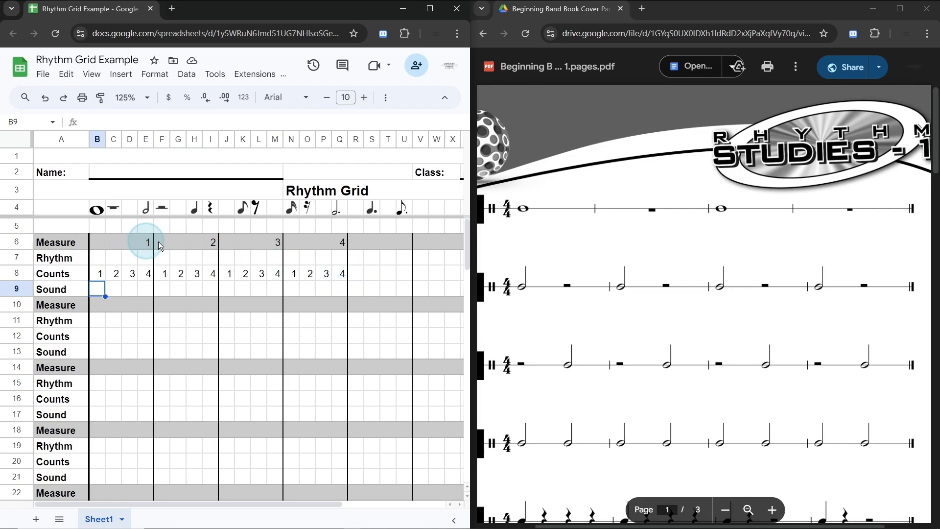
double_click(529, 205)
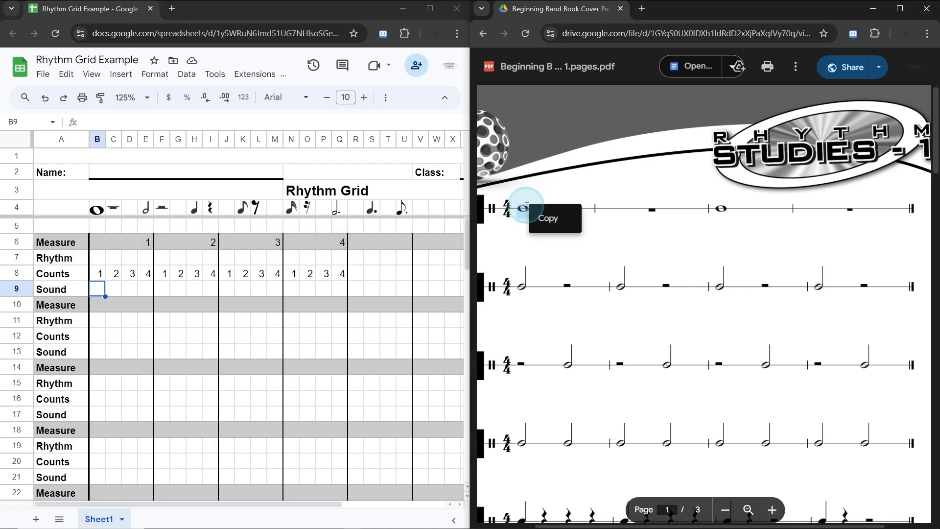
left_click(613, 215)
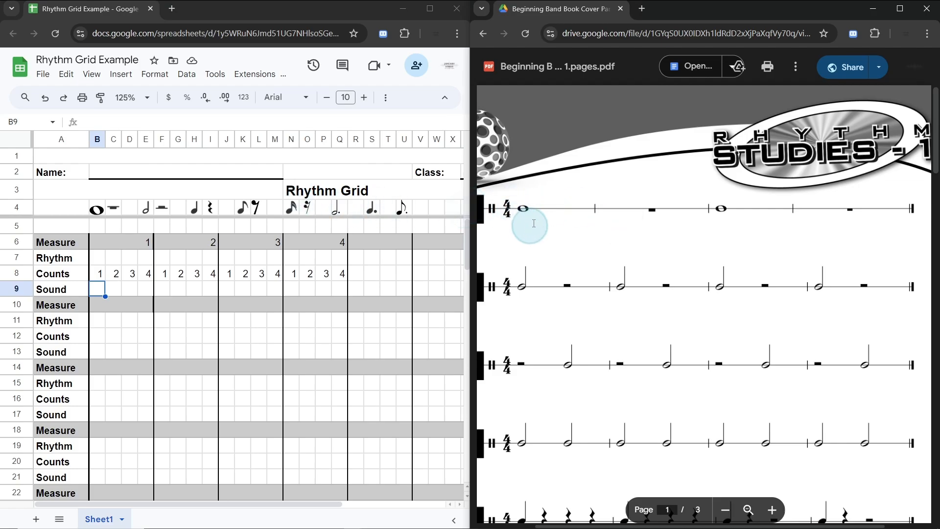
double_click(523, 208)
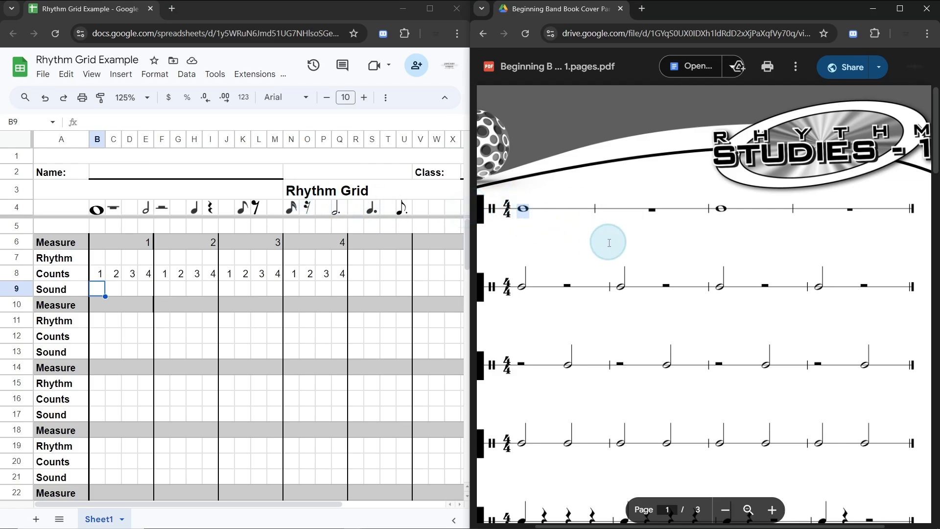
left_click(621, 236)
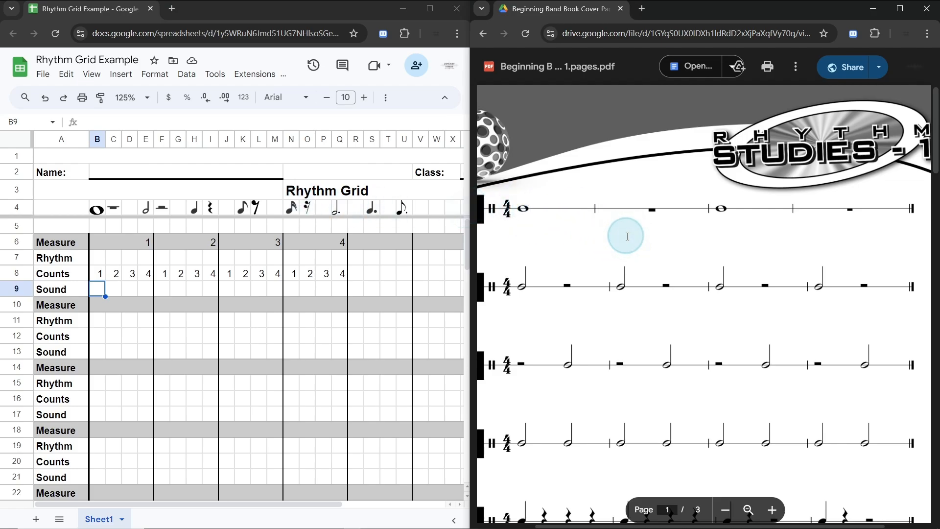
Step: Copy the whole note symbol from B4 into B7, on beat 1 of measure 1 in the Rhythm row
left_click(98, 211)
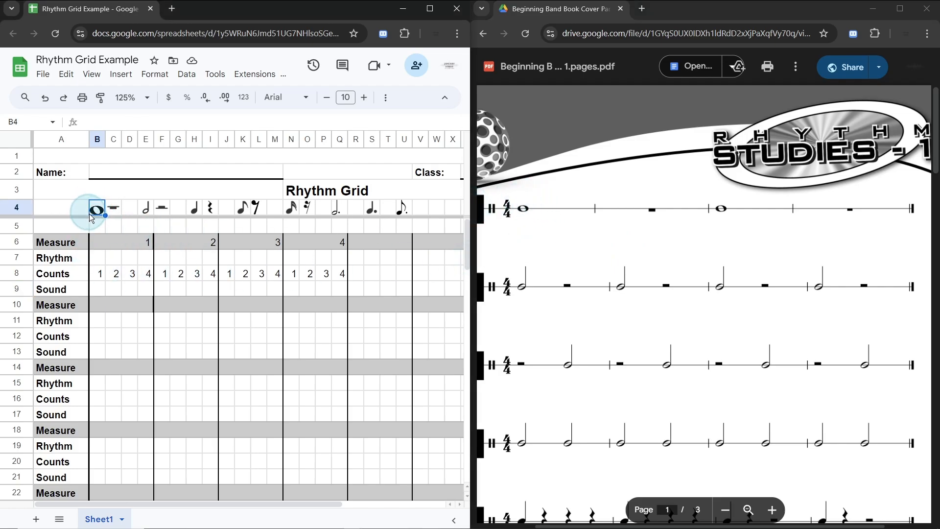
key("ctrl+c")
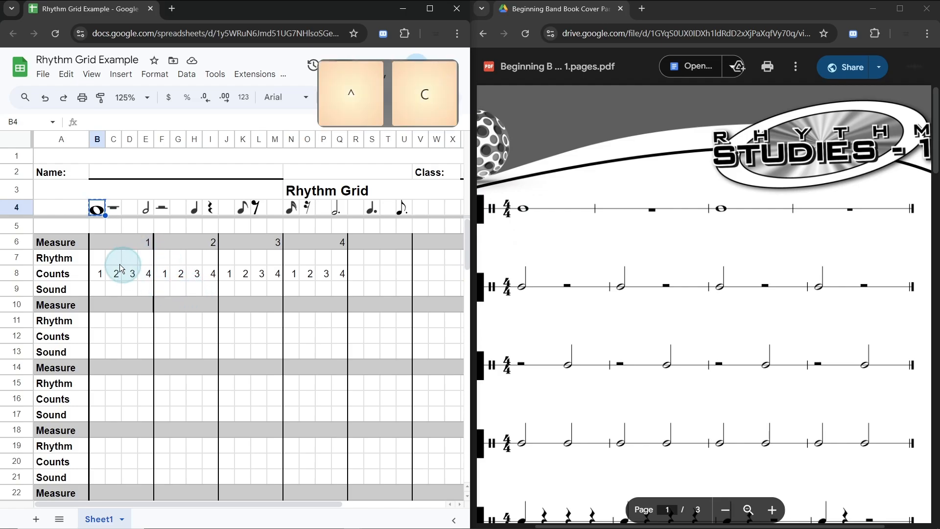
left_click(100, 260)
key("ctrl+v")
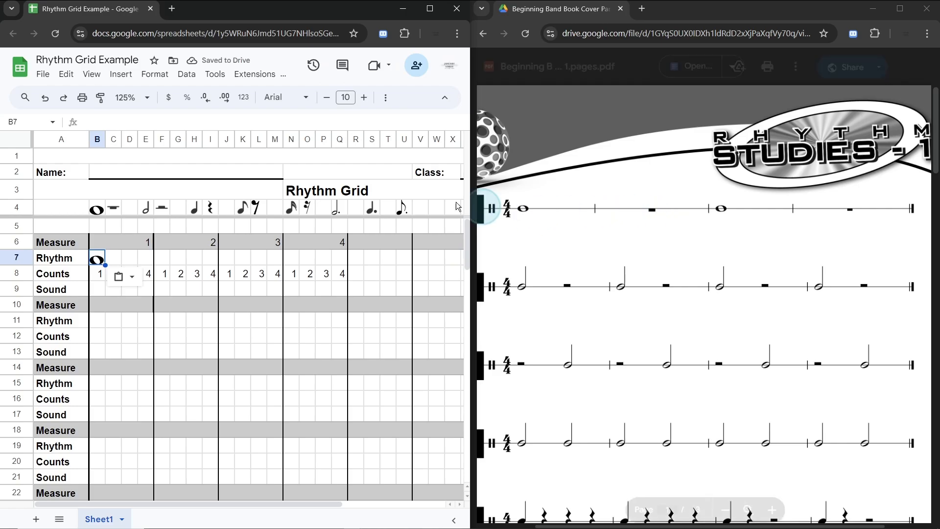
Step: Copy the whole rest symbol from C4 into F7, on beat 1 of measure 2 in the Rhythm row
left_click(119, 208)
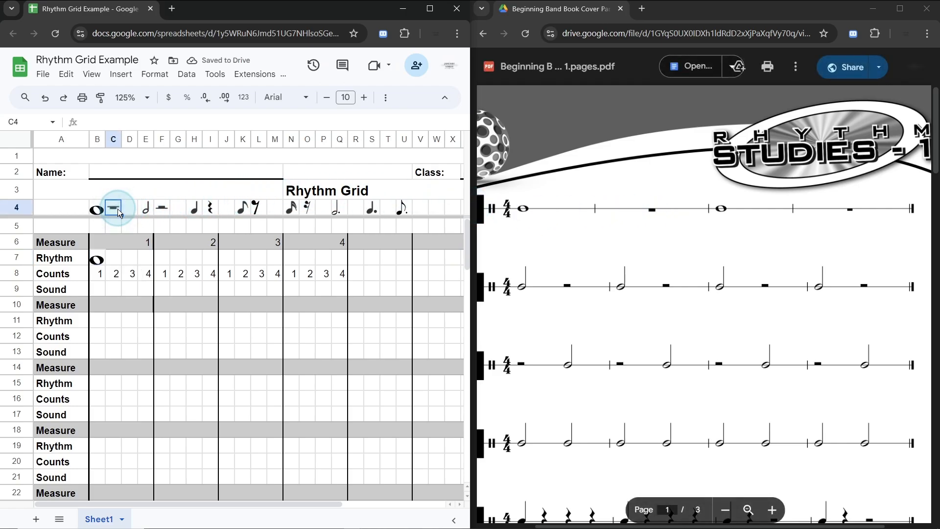
key("ctrl+c")
left_click(163, 258)
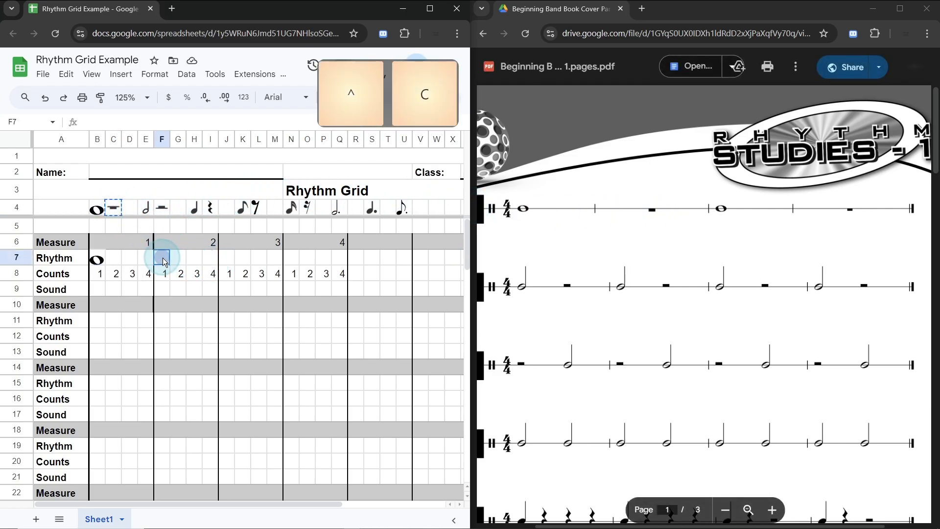
key("ctrl+v")
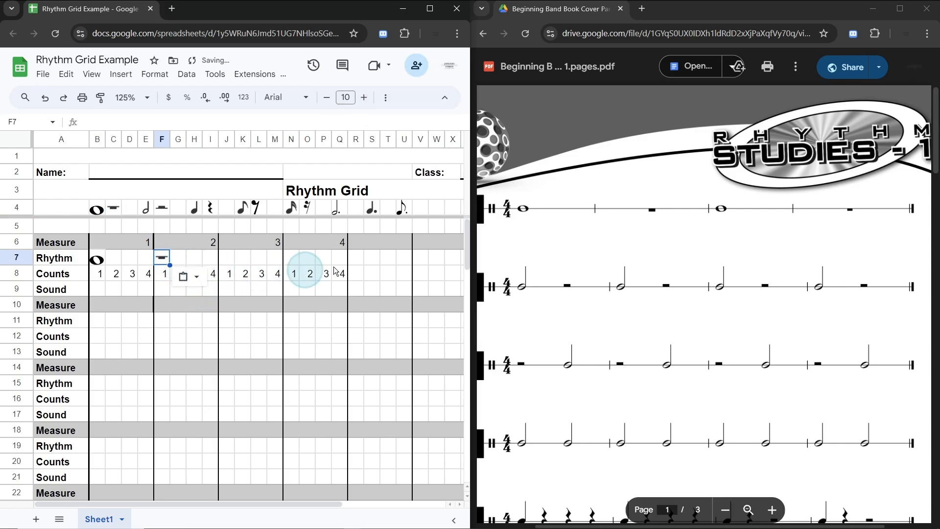
Step: Copy the whole note symbol from B4 into J7, on beat 1 of measure 3 in the Rhythm row
left_click(722, 214)
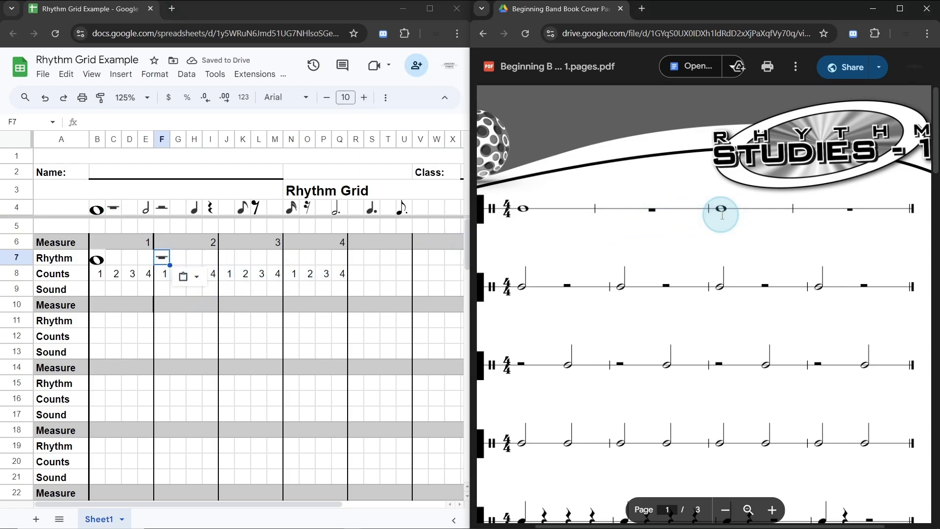
left_click(99, 209)
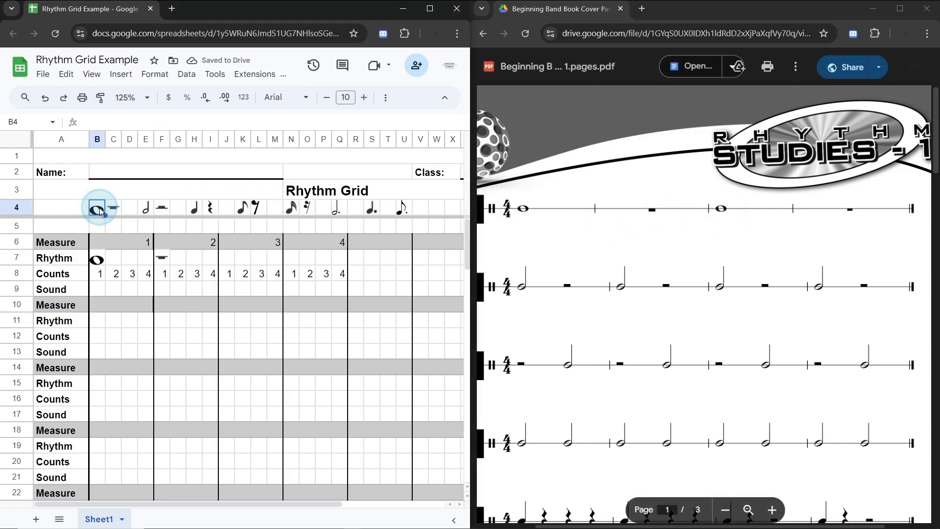
key("ctrl+c")
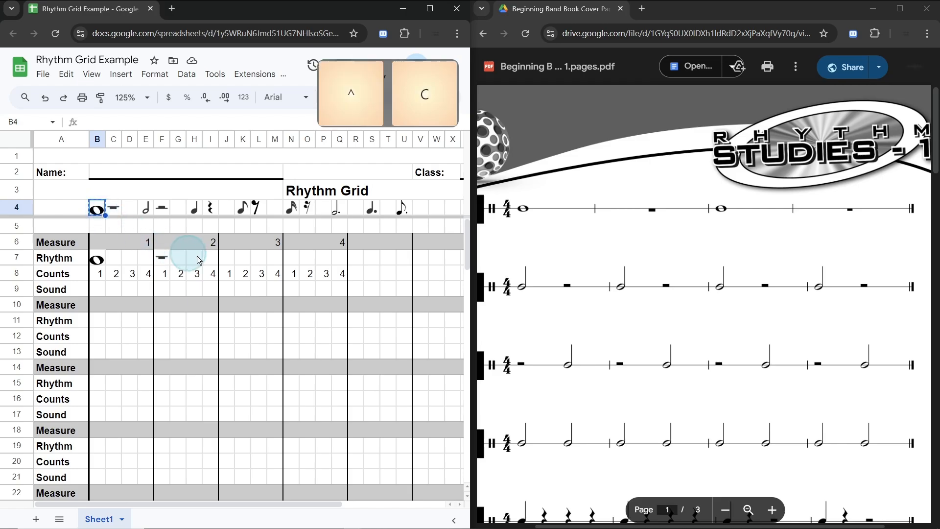
left_click(230, 260)
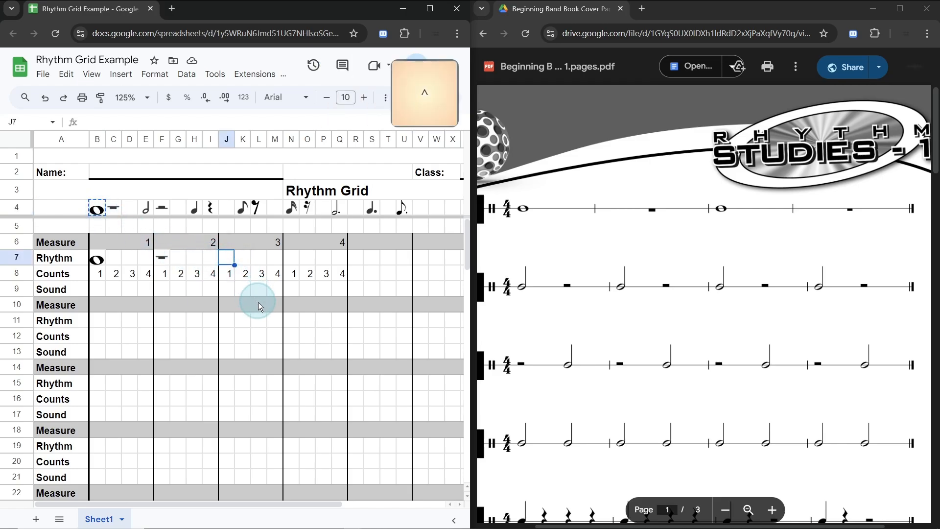
key("ctrl+v")
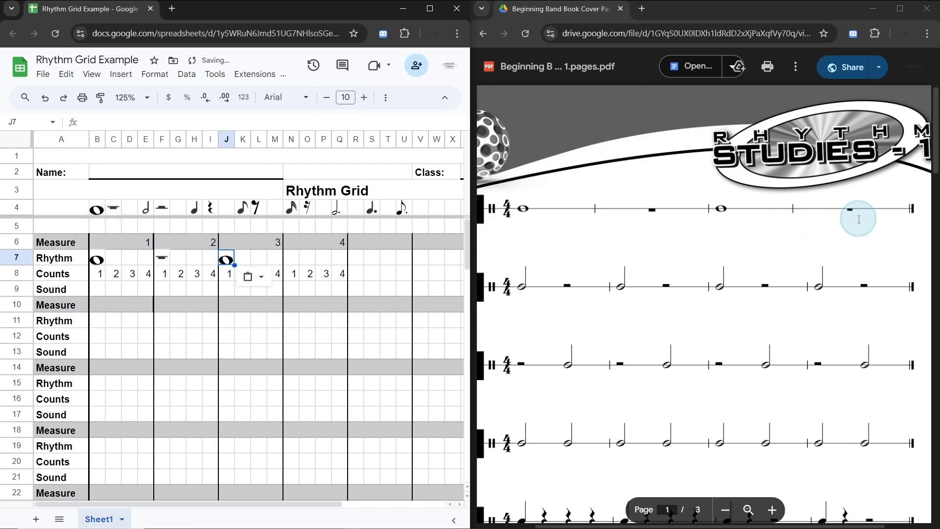
Step: Copy the whole rest symbol from C4 into N7, on beat 1 of measure 4 in the Rhythm row
left_click(119, 211)
key("ctrl+c")
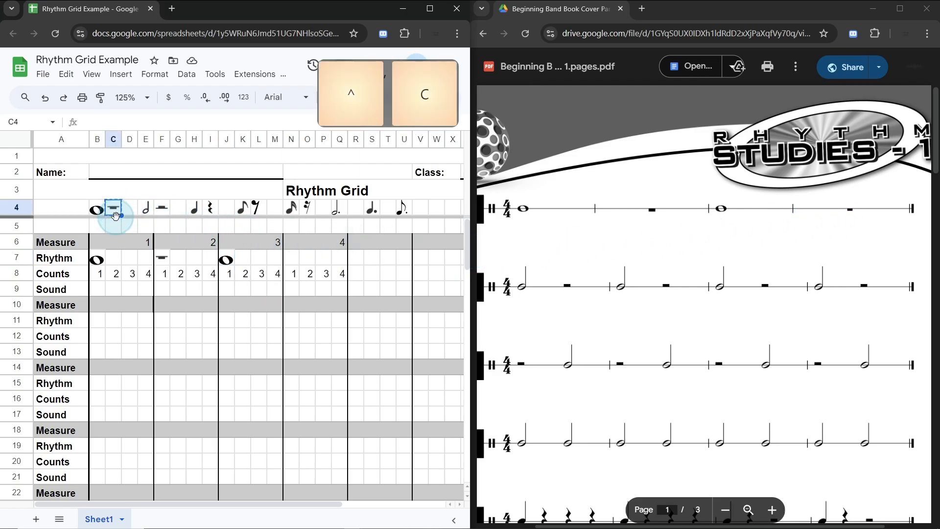
left_click(296, 259)
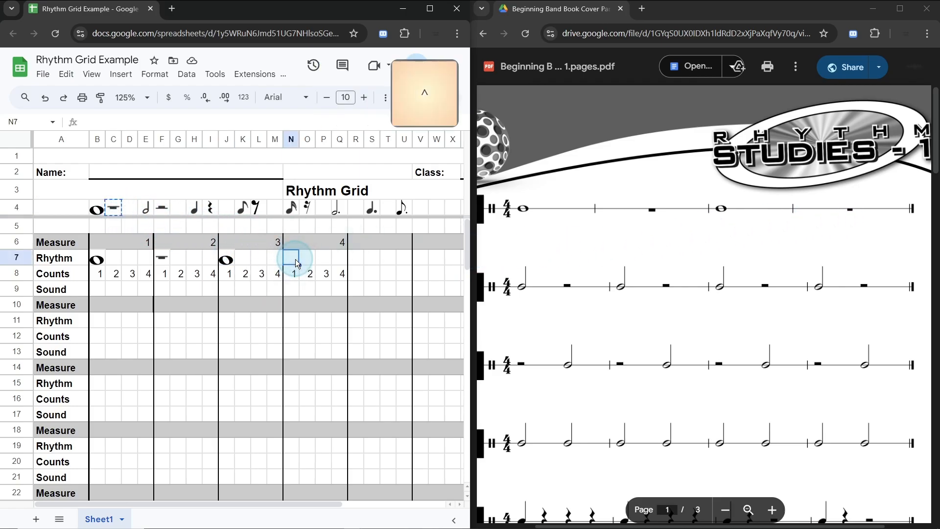
key("ctrl+v")
Step: Fill the Sound cells B9:E9 under measure 1's whole note with bright green
left_click(161, 288)
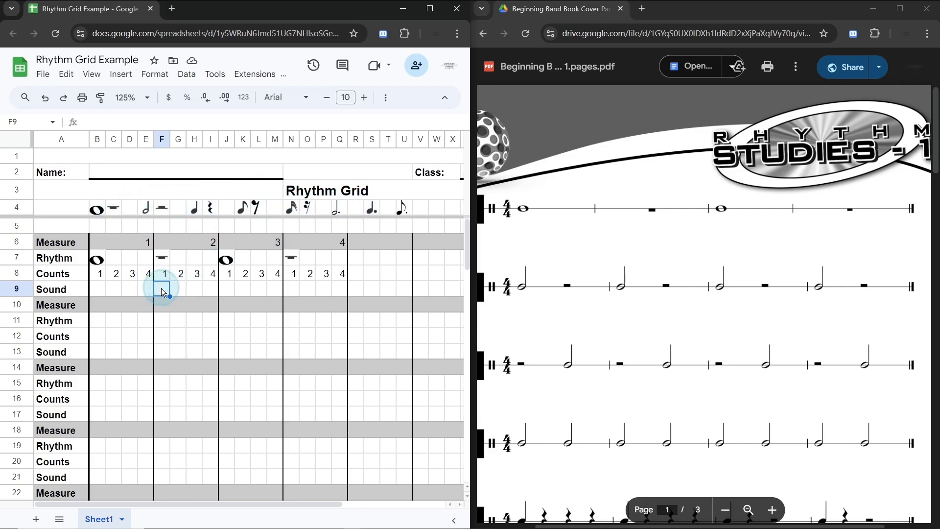
left_click(98, 289)
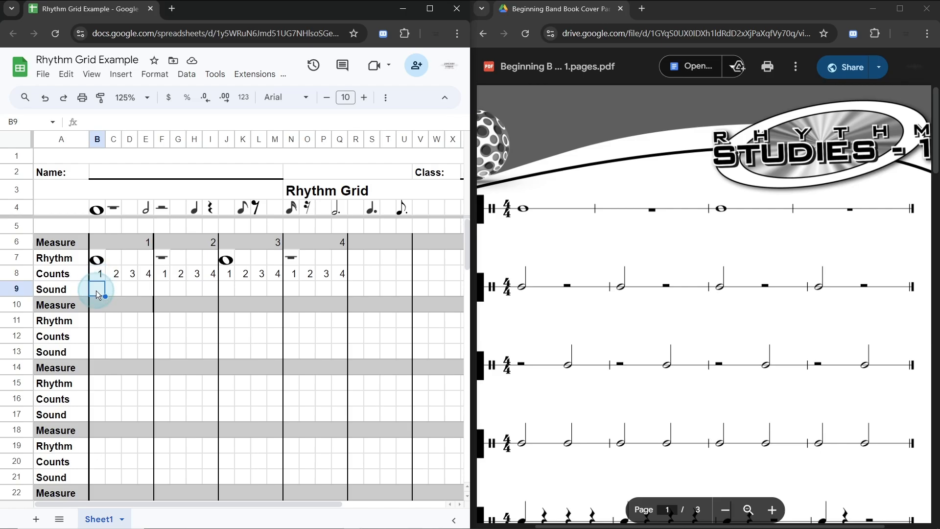
key("shift")
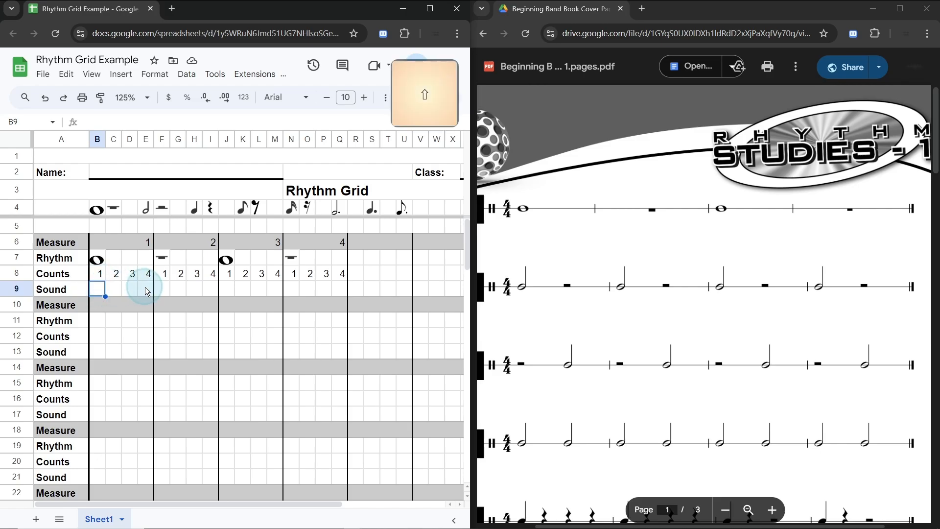
left_click(145, 288, "shift")
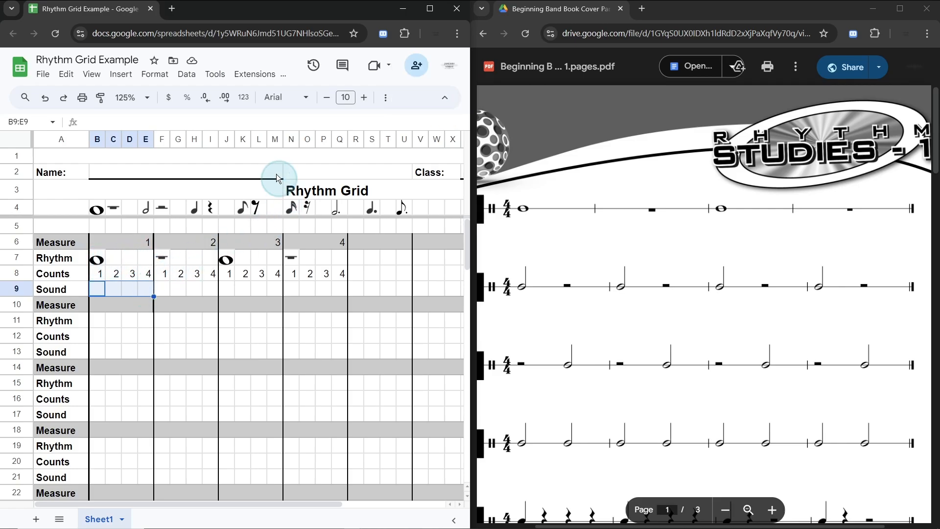
left_click(387, 100)
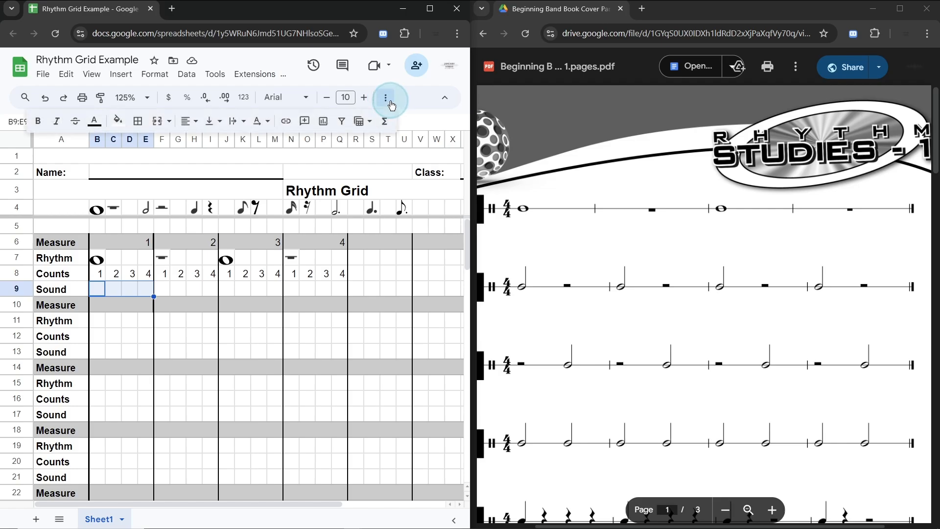
left_click(120, 125)
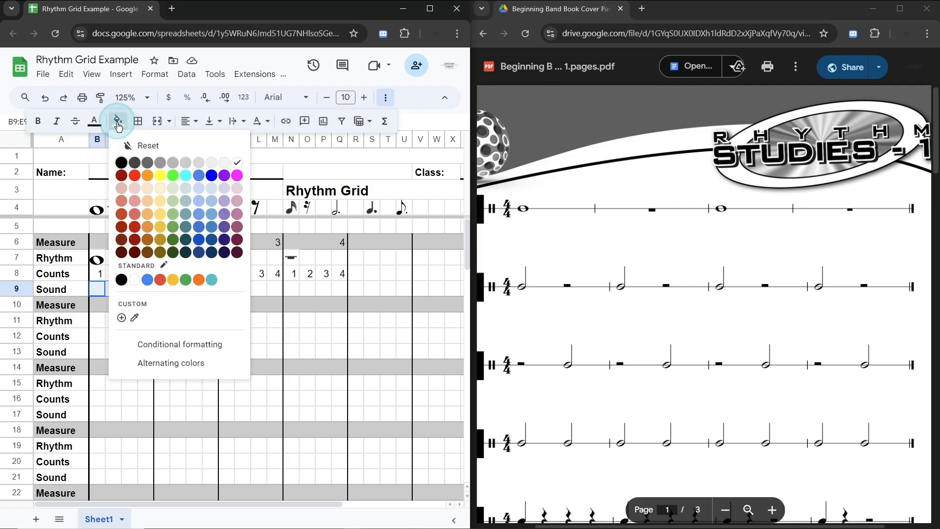
left_click(174, 177)
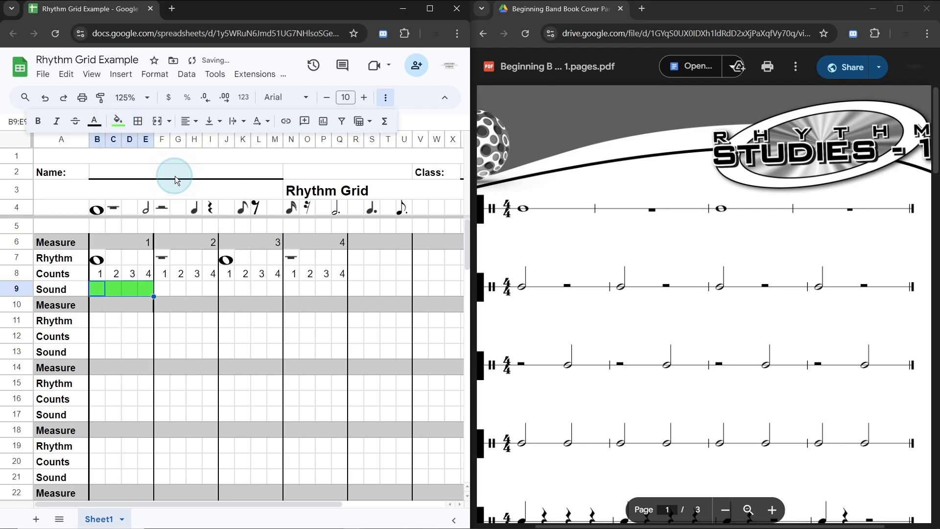
Step: Fill the Sound cells J9:M9 under measure 3's whole note with the same bright green
left_click(167, 288)
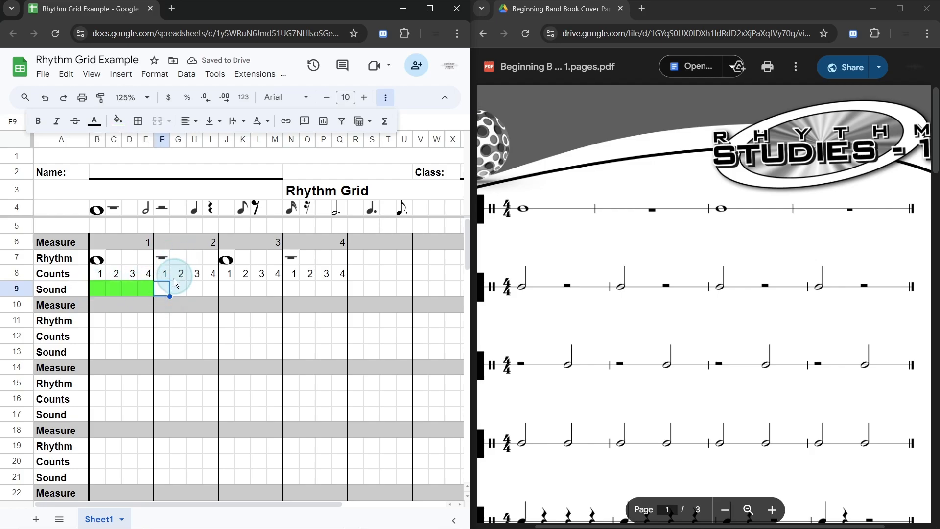
left_click_drag(164, 291, 196, 292)
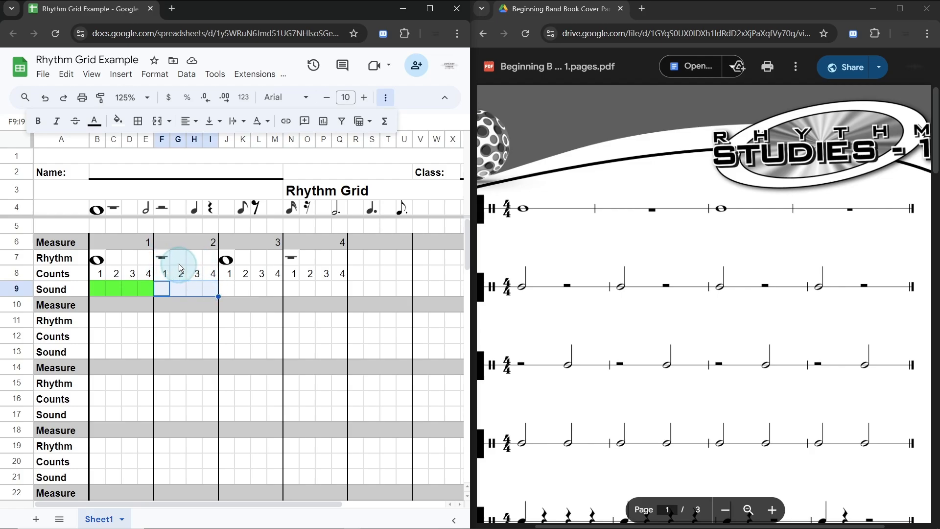
left_click(232, 292)
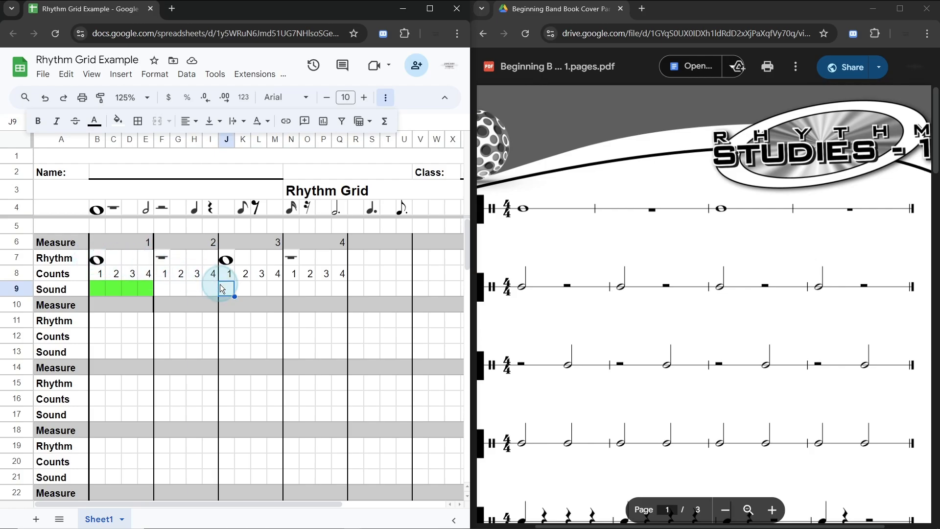
left_click(270, 289, "shift")
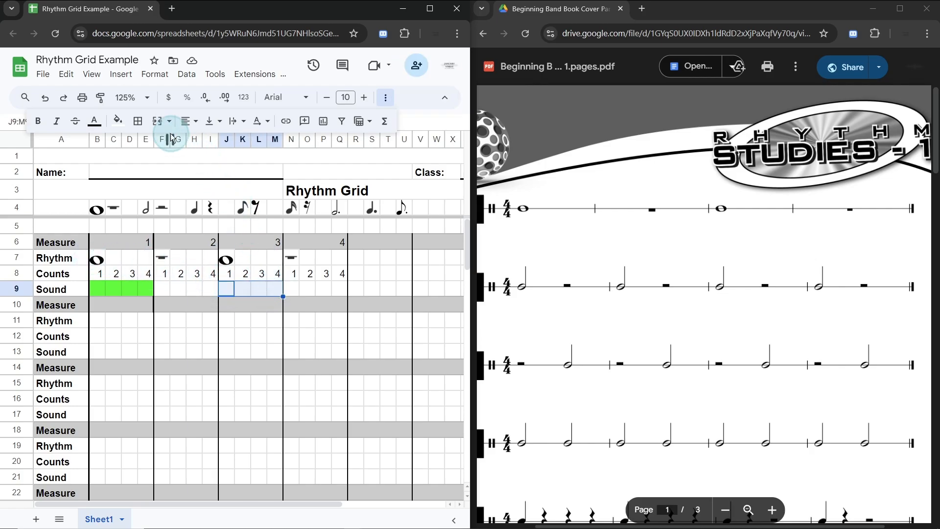
left_click(116, 123)
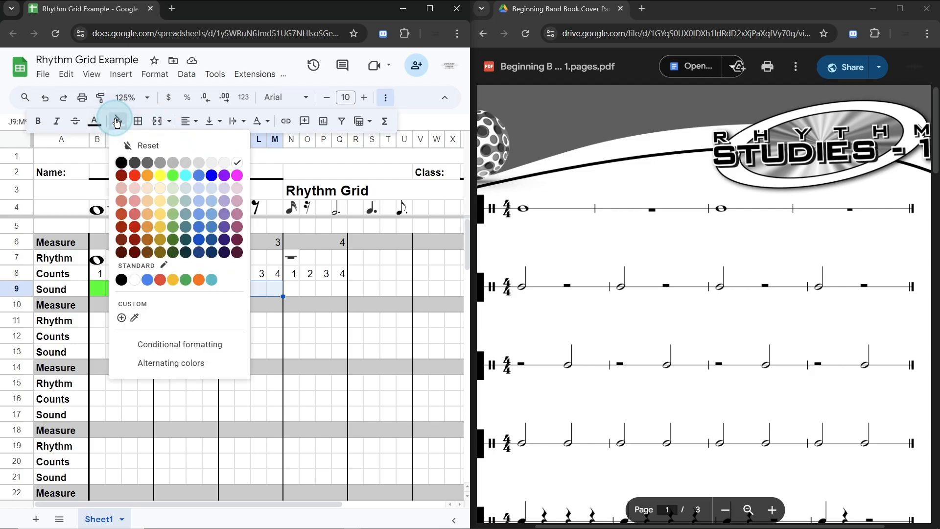
left_click(170, 176)
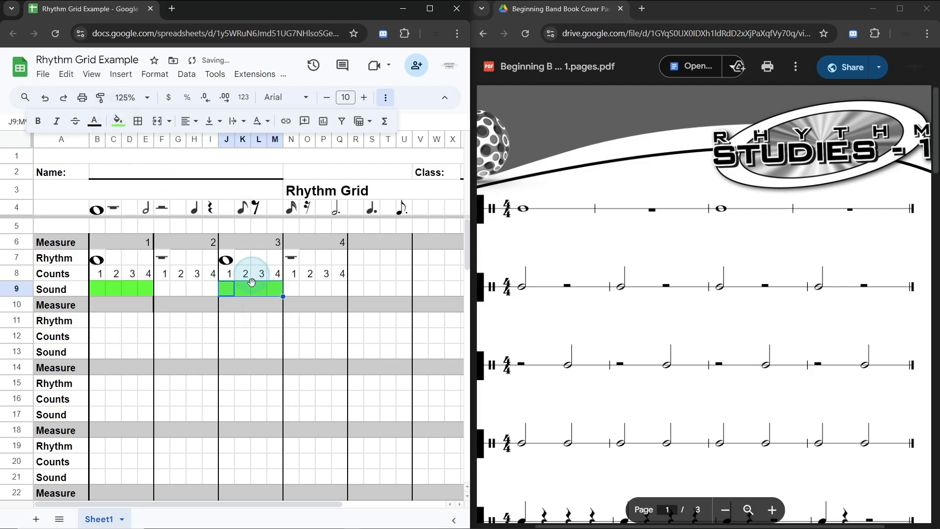
Step: Look through the remaining rhythm lines on page 1 of the Rhythm Studies PDF
left_click(292, 290)
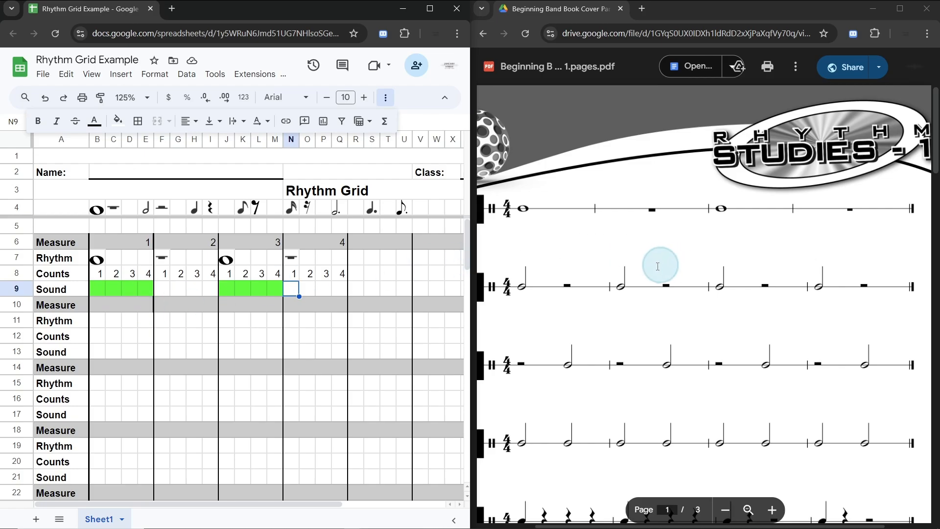
scroll(630, 275, "down", 4)
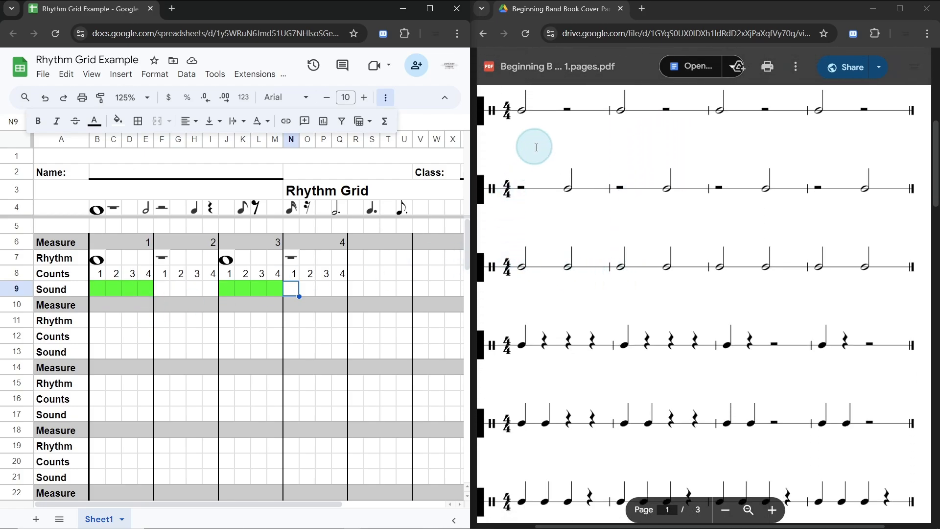
scroll(548, 174, "down", 1)
scroll(548, 175, "down", 2)
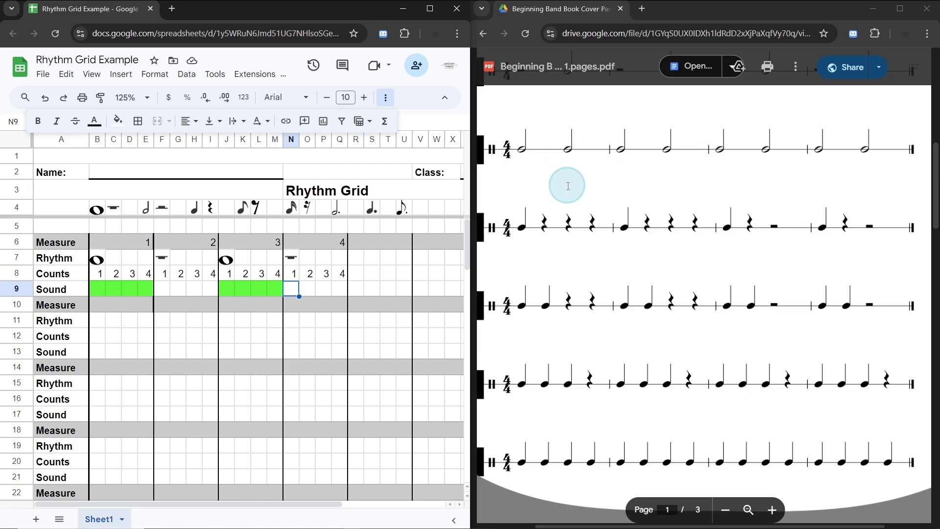
scroll(569, 185, "up", 4)
scroll(570, 186, "up", 2)
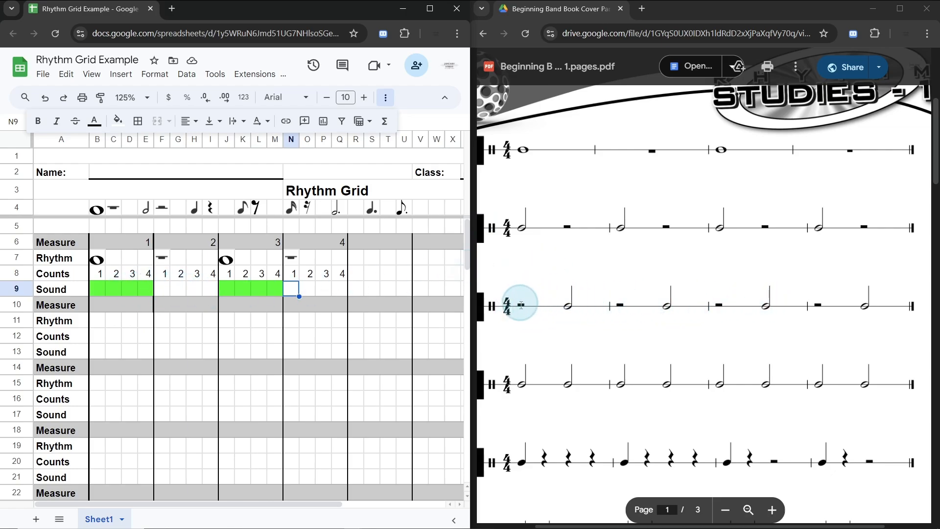
scroll(598, 220, "down", 1)
scroll(600, 218, "down", 2)
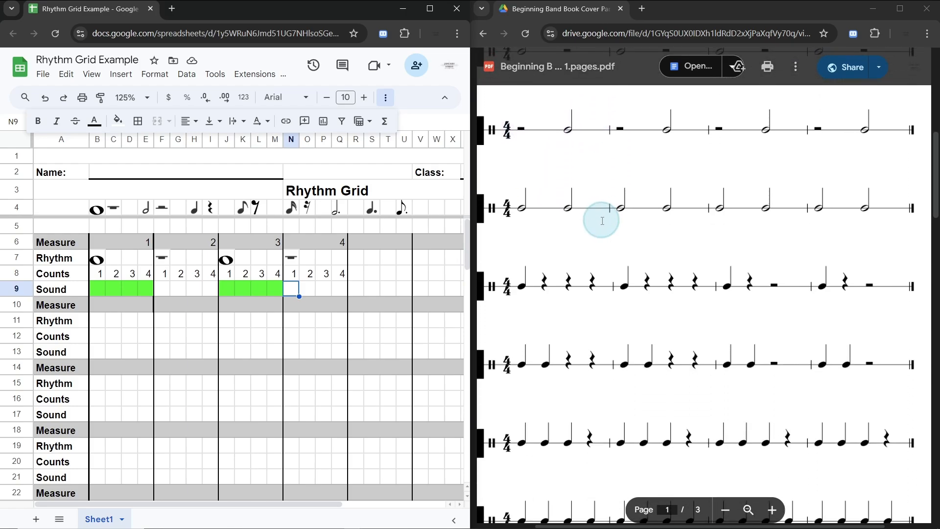
scroll(521, 198, "down", 3)
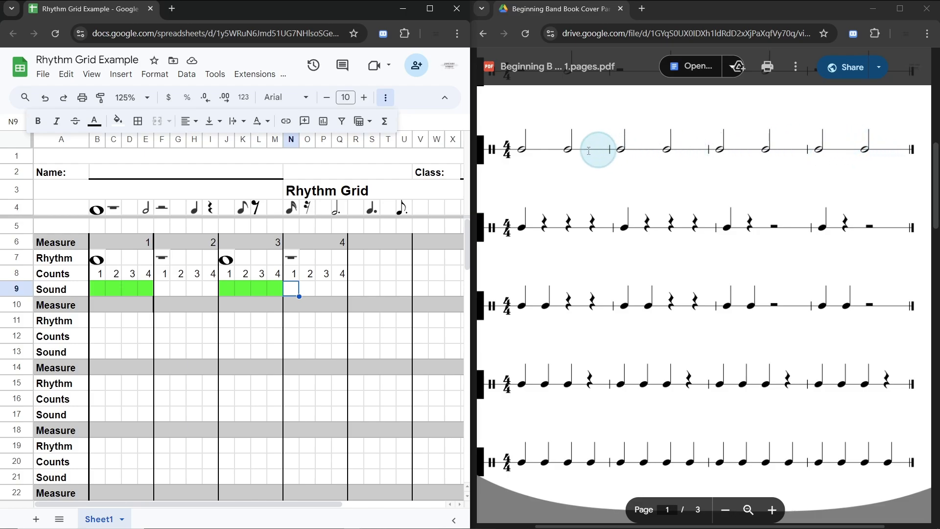
Step: Copy the measure numbers 1 to 4 from B6:Q6 into the Measure row starting at B14
left_click(131, 246)
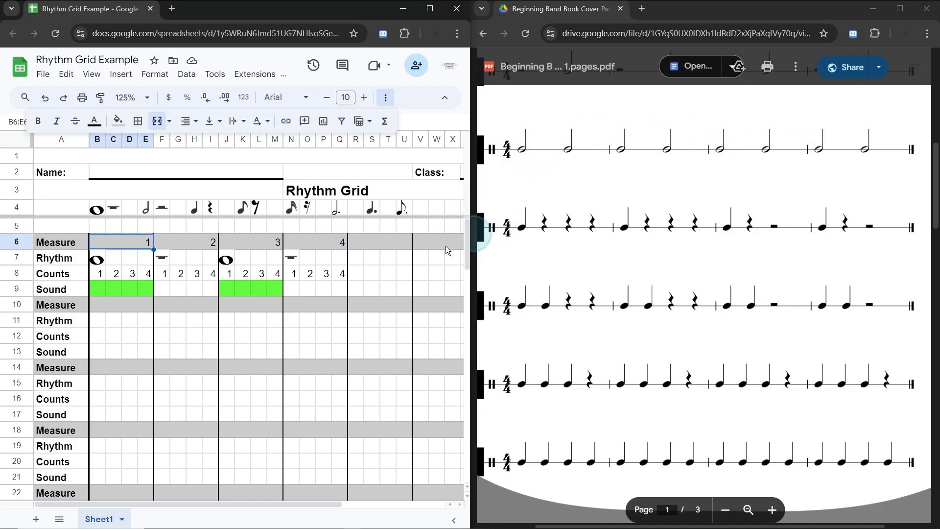
left_click(313, 246, "shift")
key("ctrl+c")
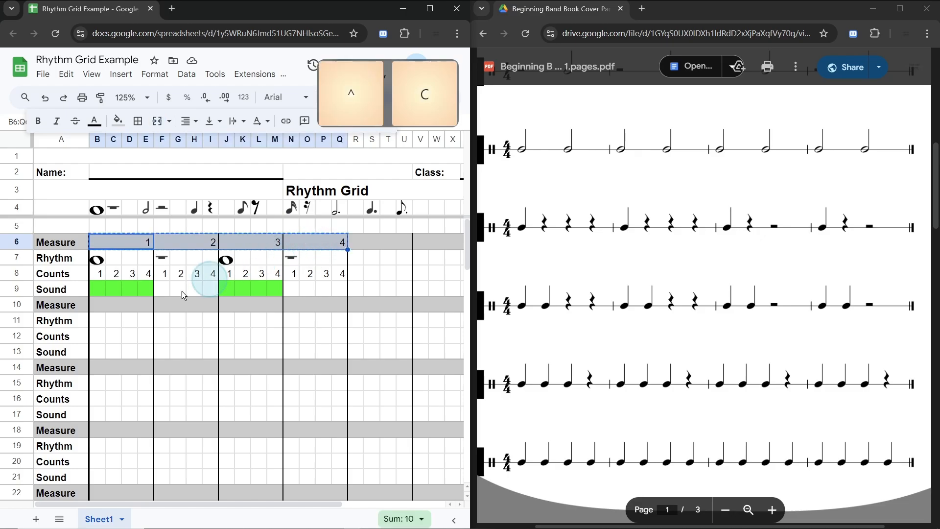
left_click(95, 362)
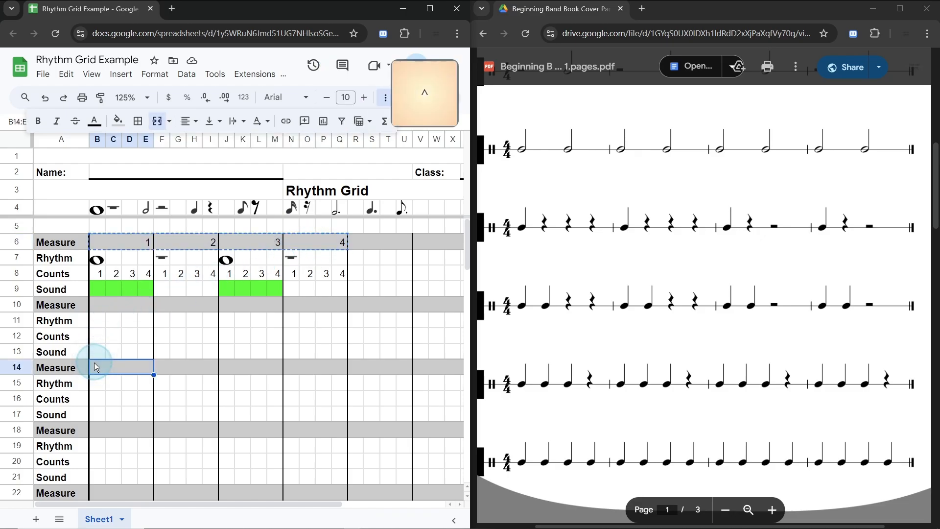
key("ctrl+v")
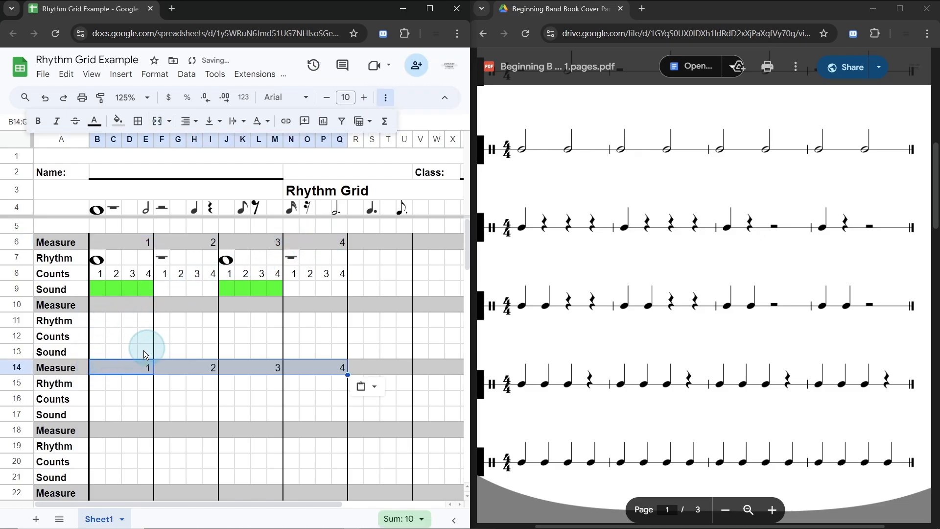
Step: Copy the counts from B8:Q8 into the Counts row starting at B16
left_click(98, 273)
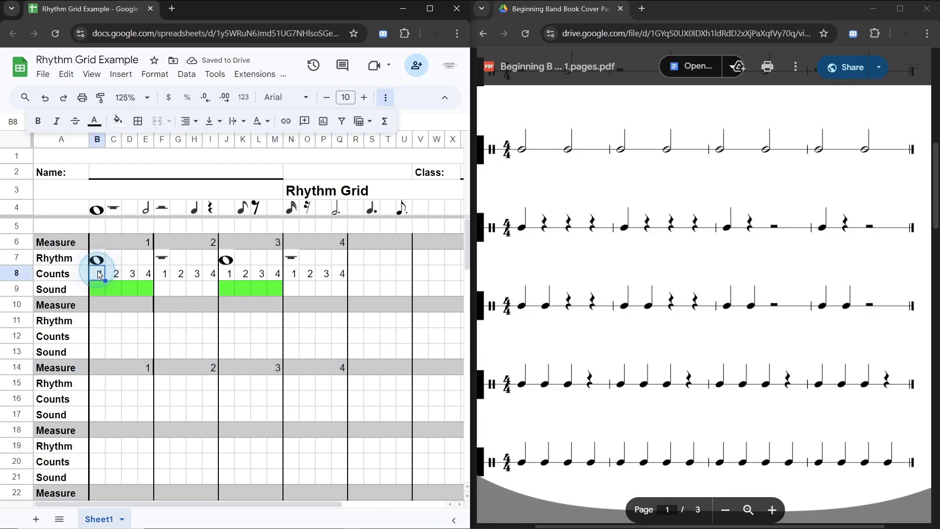
left_click(510, 145)
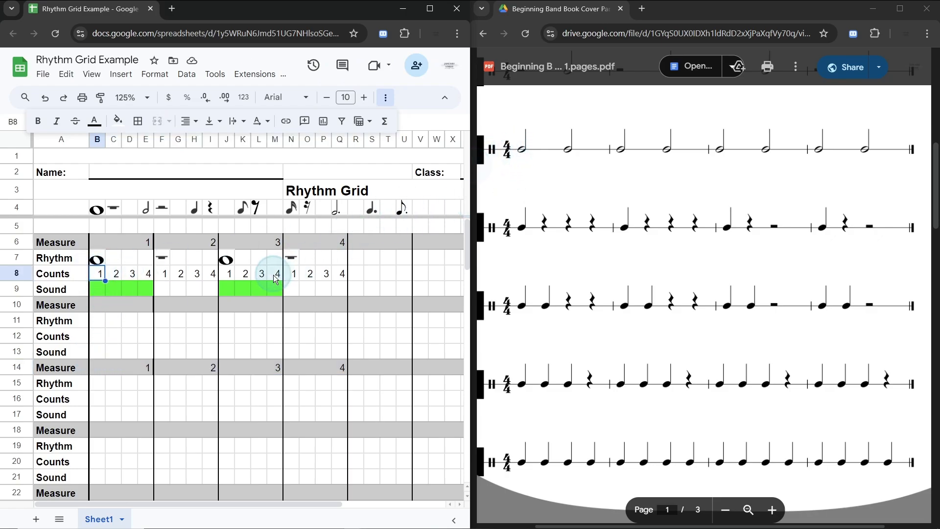
left_click(343, 273, "shift")
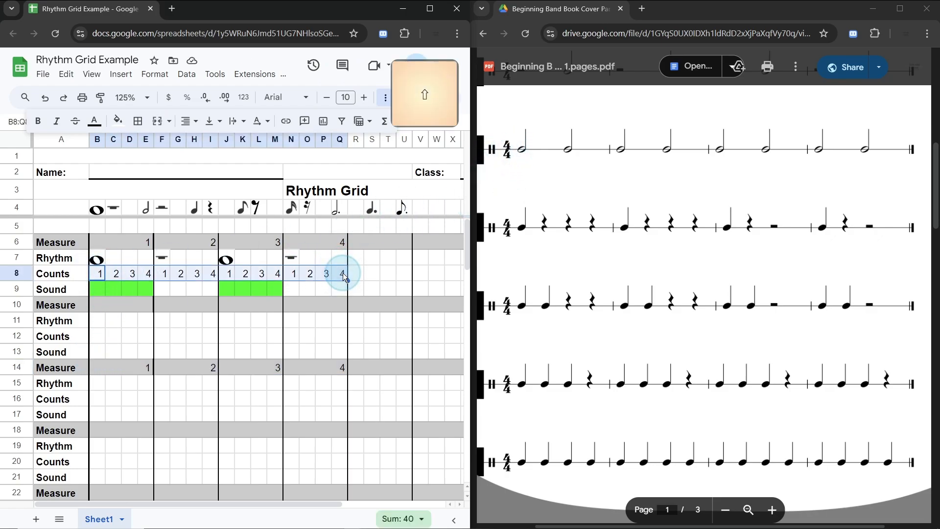
key("ctrl+c")
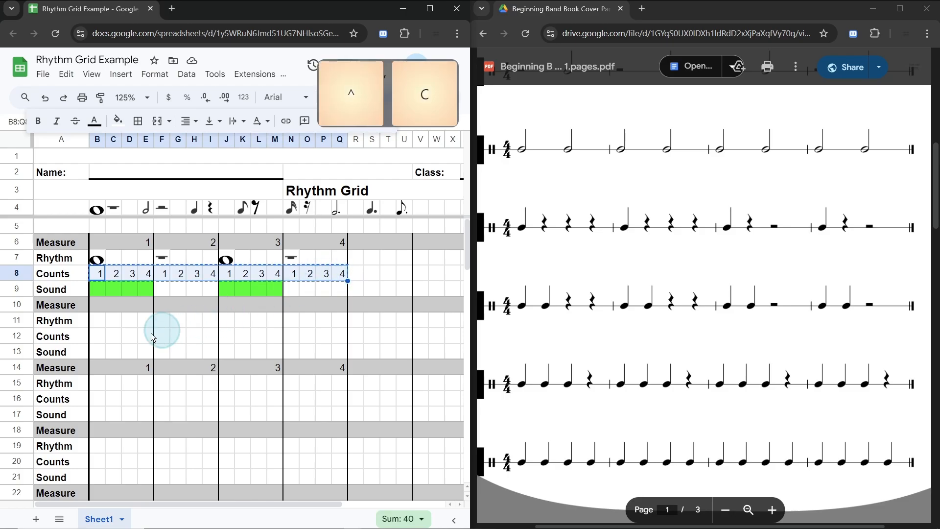
left_click(99, 399)
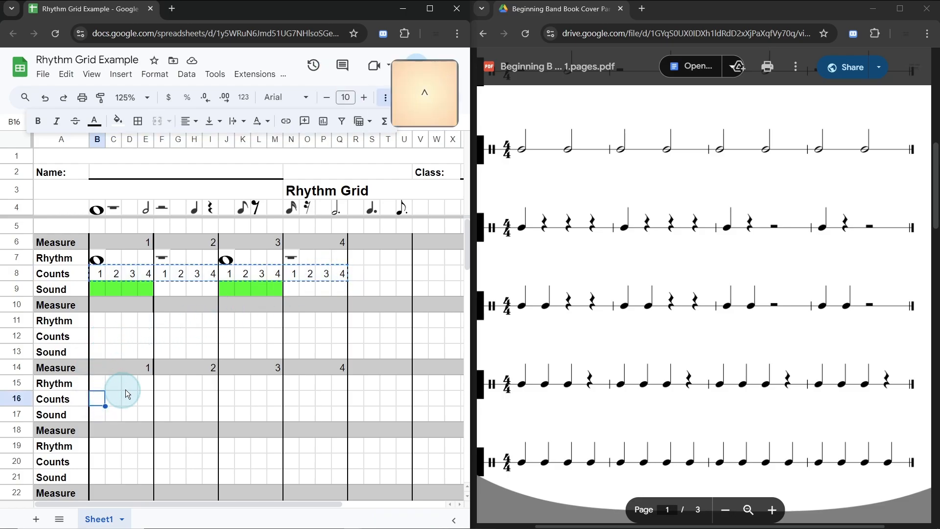
key("ctrl+v")
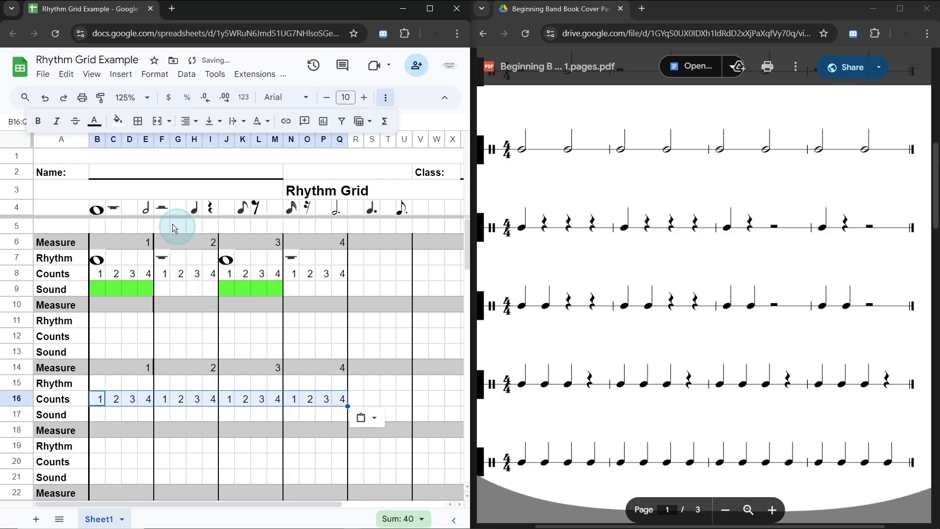
Step: Copy the half note symbol from E4 into the Rhythm cells B15 and D15 on beats 1 and 3 of measure 1
left_click(147, 210)
key("ctrl")
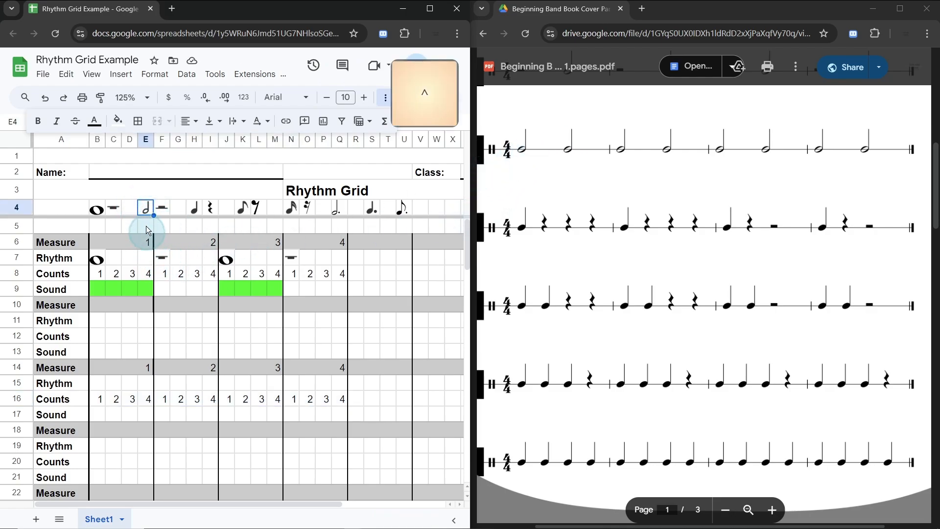
key("ctrl+c")
left_click(101, 382)
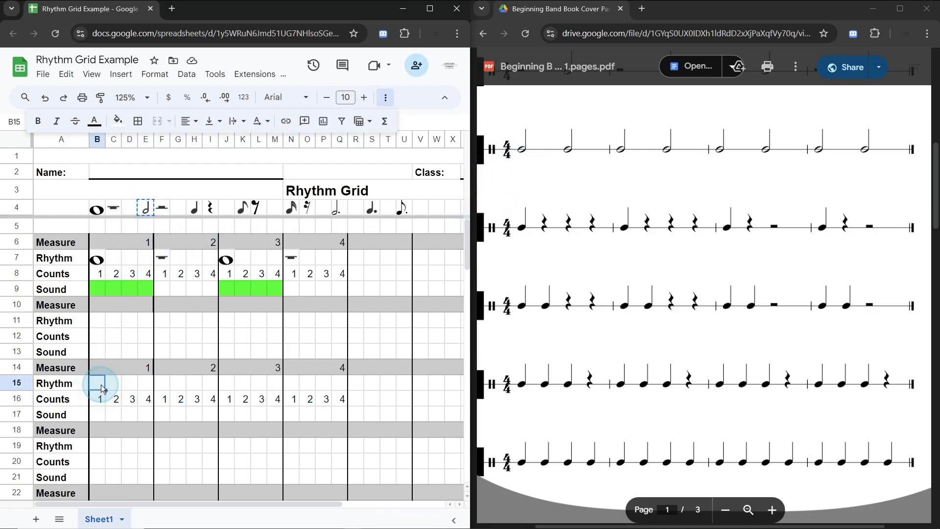
key("ctrl+v")
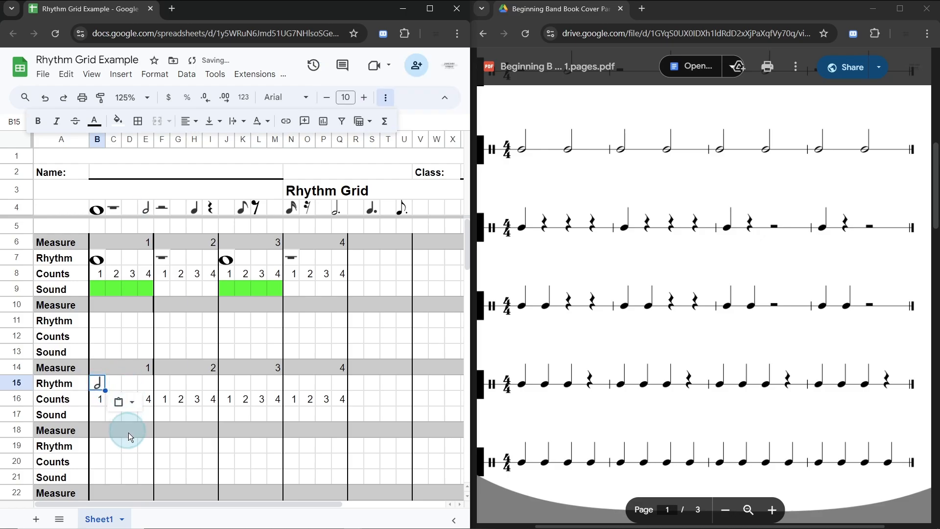
left_click(129, 445)
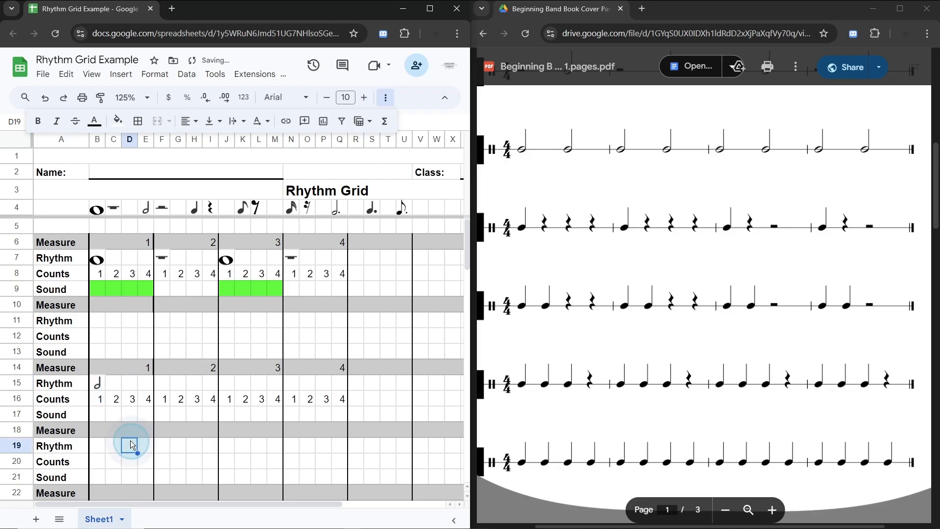
left_click(130, 384)
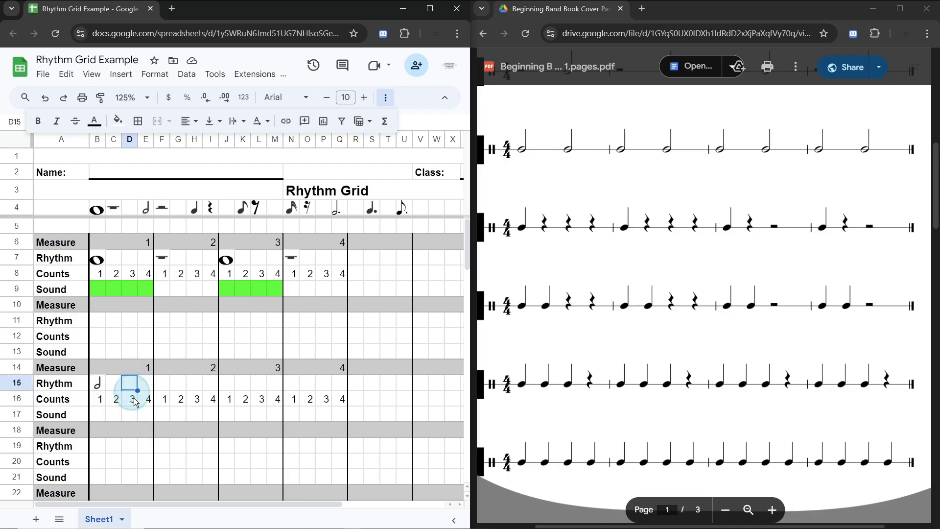
key("ctrl+v")
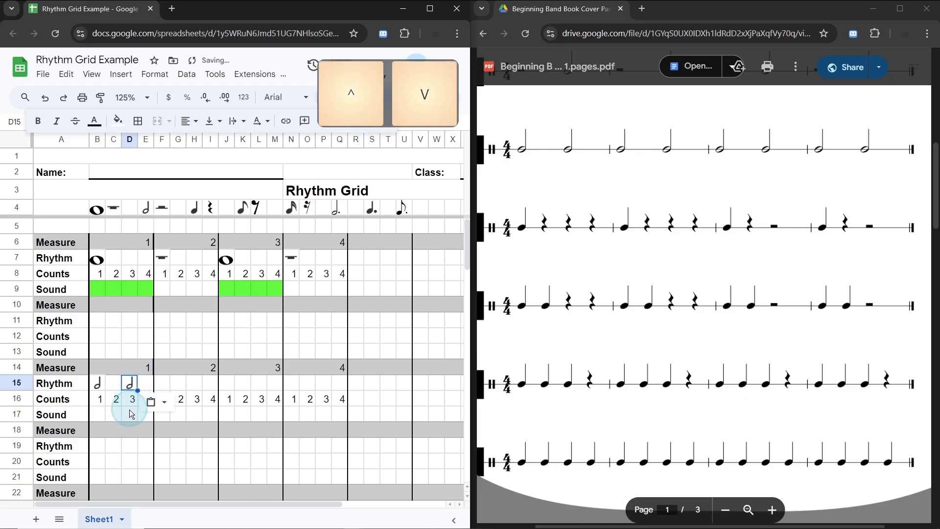
Step: Fill the Sound cells B17:C17 under the first half note with bright green
left_click(130, 416)
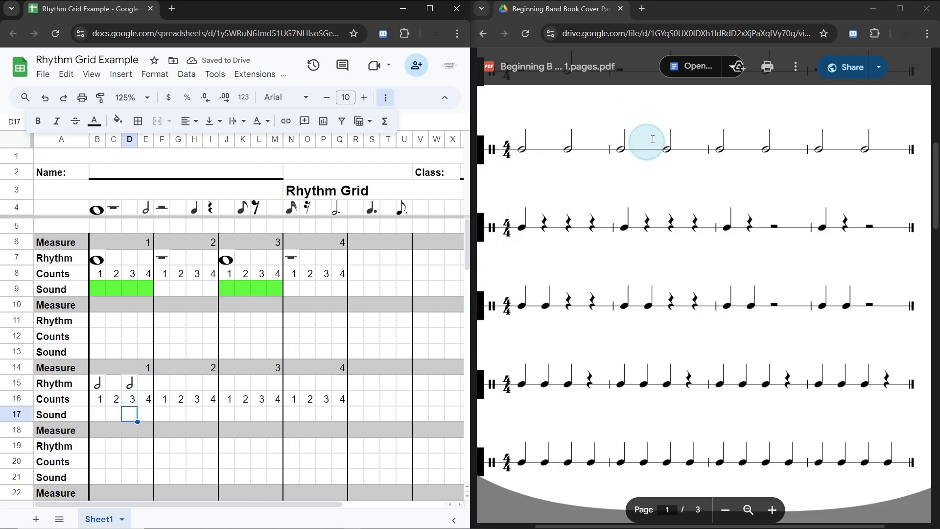
left_click_drag(101, 416, 129, 417)
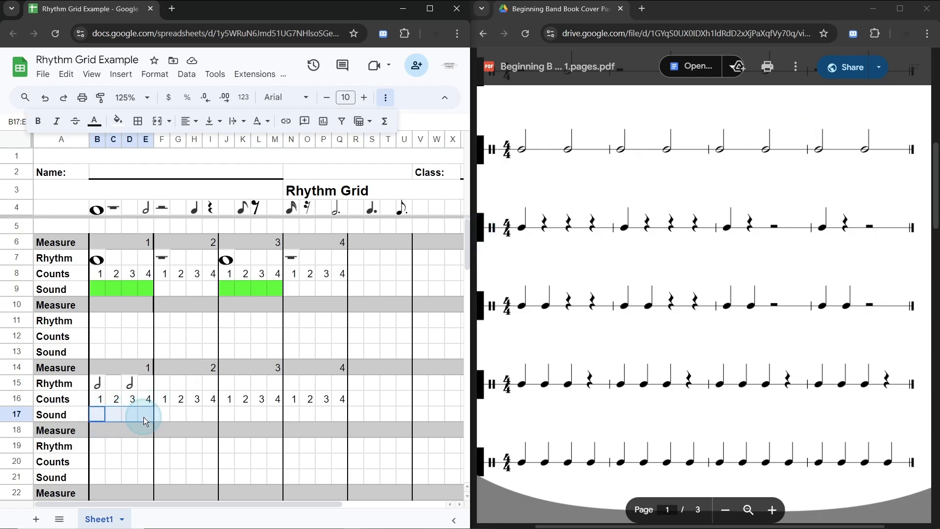
left_click(120, 122)
left_click(172, 176)
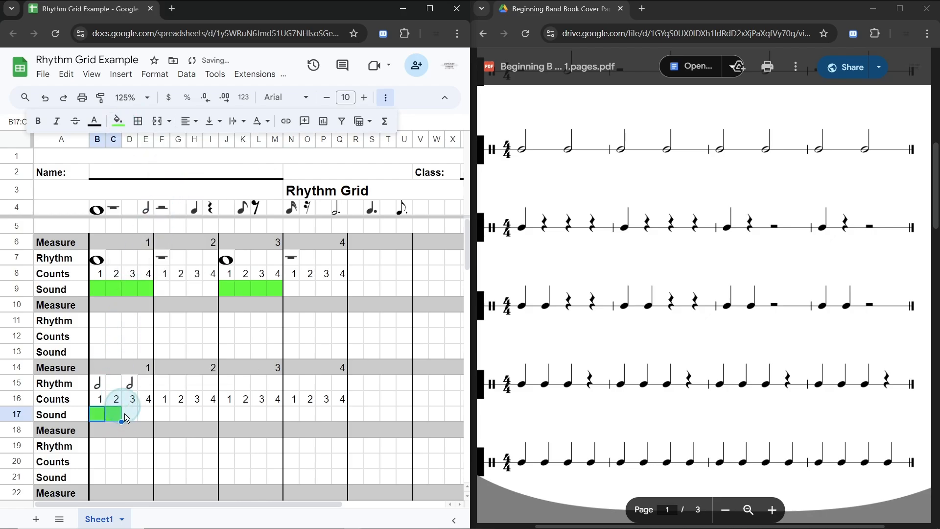
Step: Fill the Sound cells D17:E17 under the second half note with the same bright green
left_click_drag(132, 416, 143, 415)
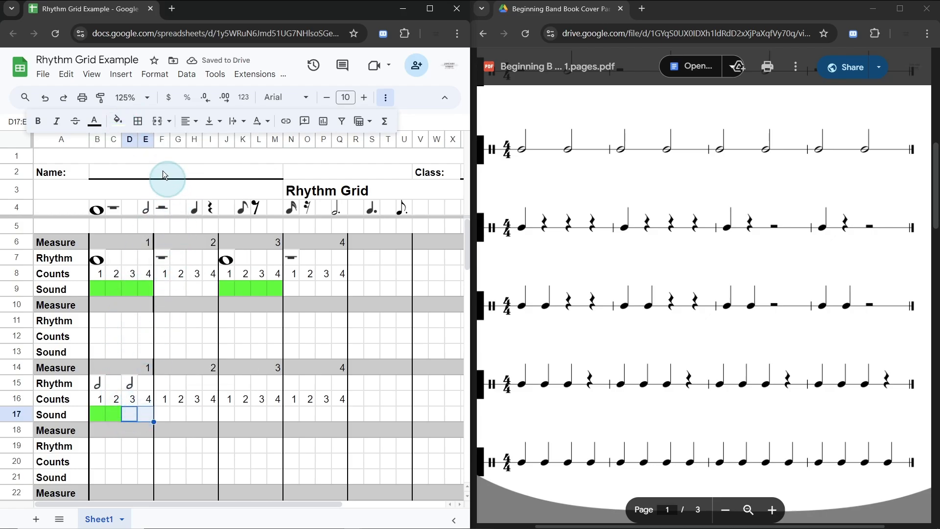
left_click(117, 123)
left_click(172, 175)
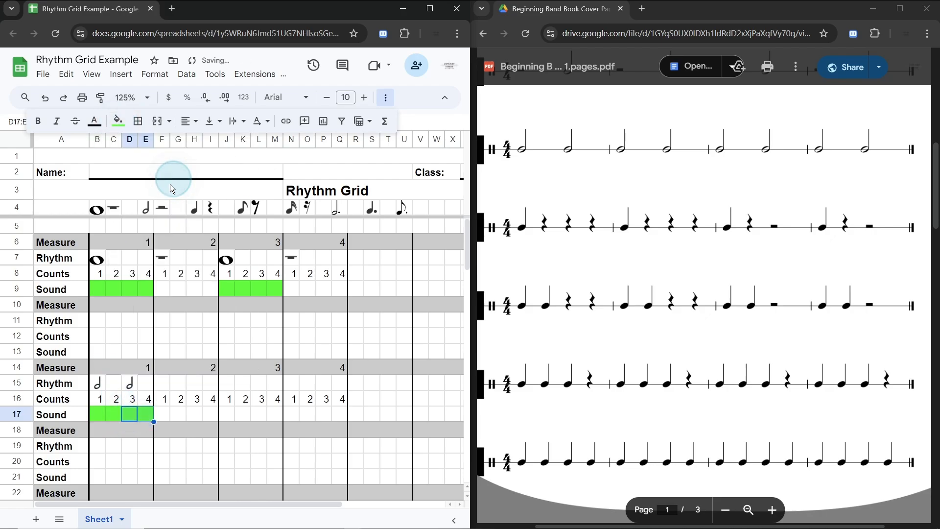
left_click(164, 414)
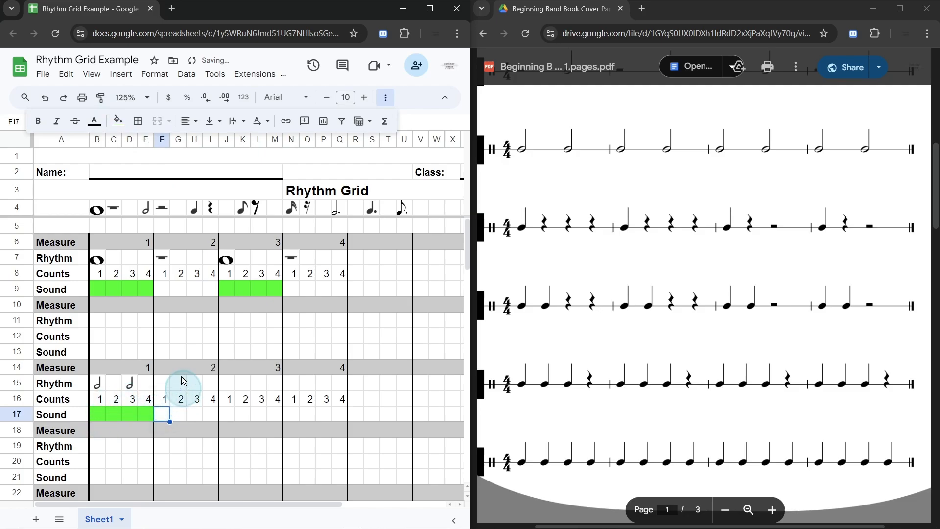
left_click_drag(105, 284, 147, 288)
left_click_drag(98, 414, 147, 416)
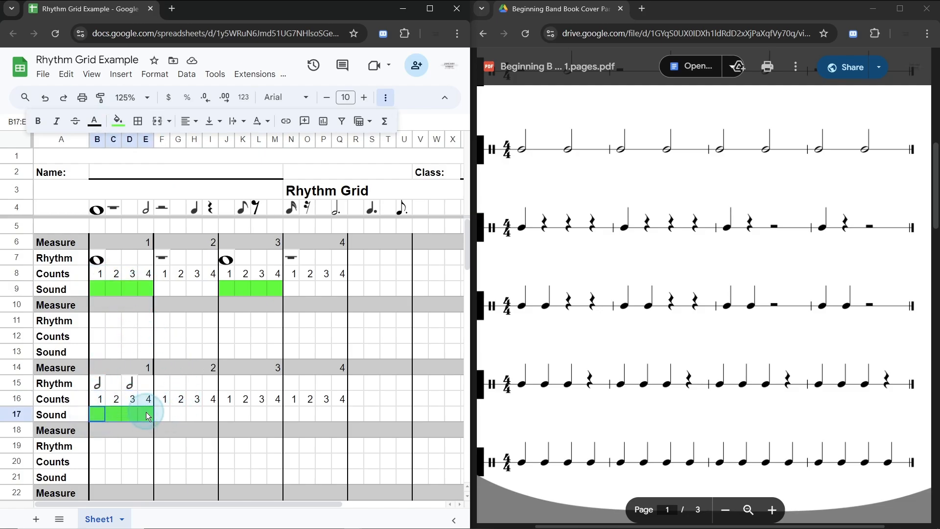
left_click(117, 385)
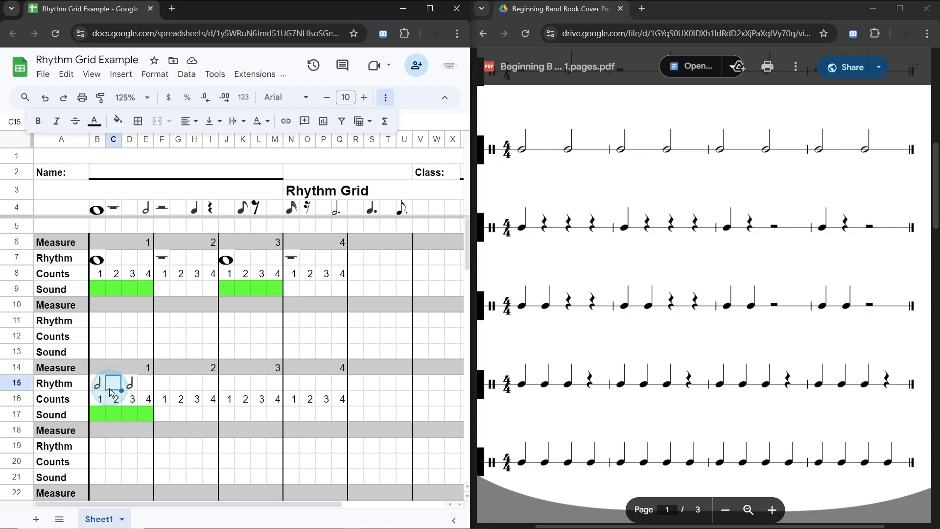
Step: Recolor the Sound cells D17:E17 under the second half note with cyan
left_click(132, 413)
left_click(147, 417, "shift")
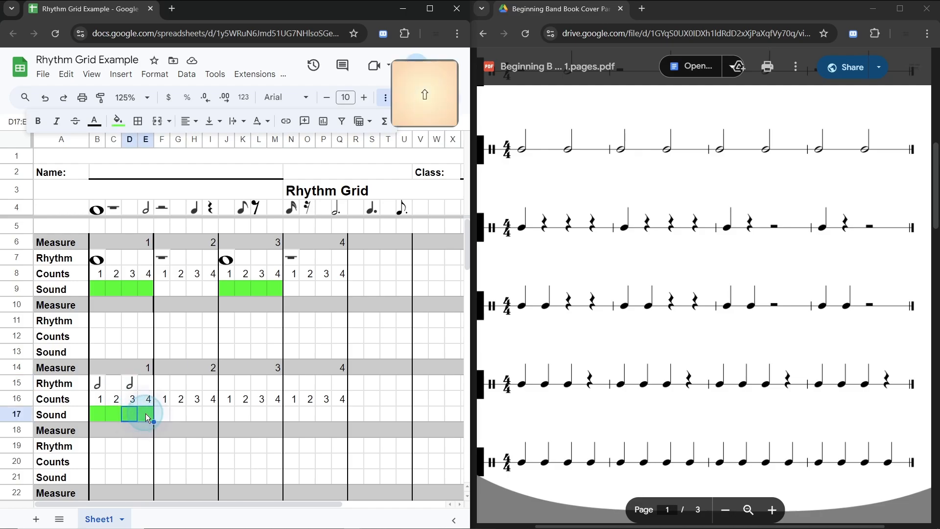
left_click(117, 123)
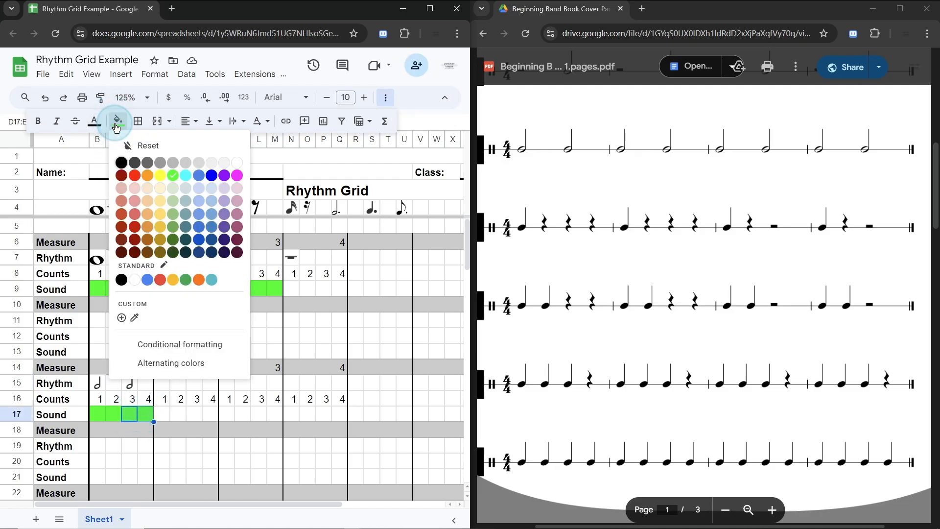
left_click(175, 196)
left_click(162, 413)
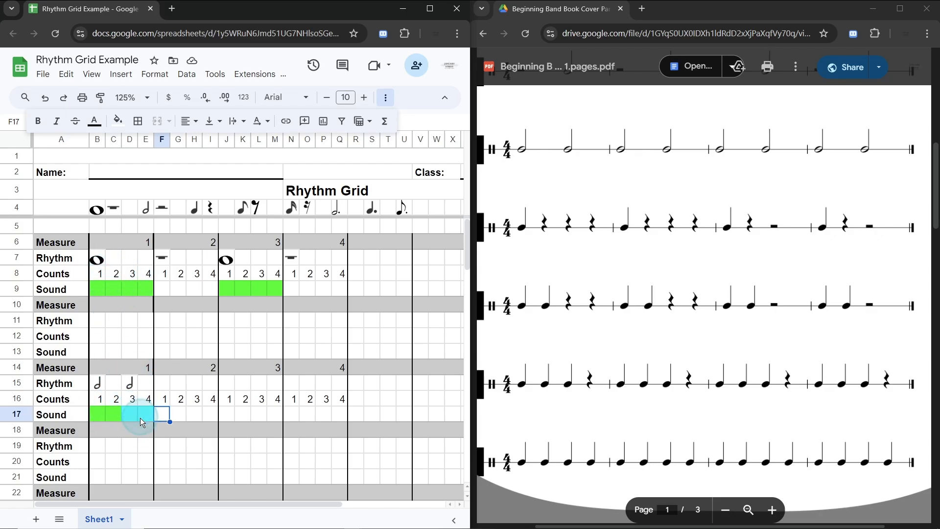
Step: Copy measure 1's rhythm, counts and sound block B15:E17 into measures 2, 3 and 4, starting at F15, J15 and N15
left_click(101, 384)
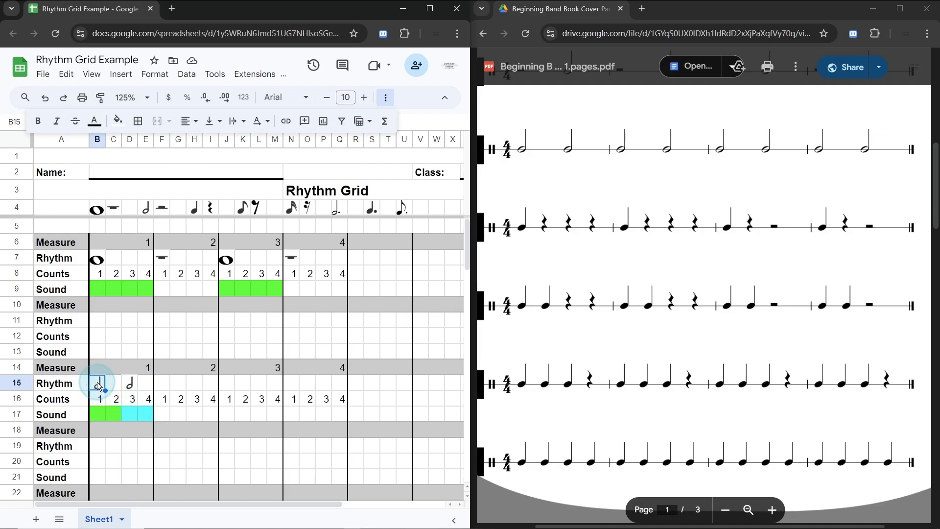
left_click(146, 417, "shift")
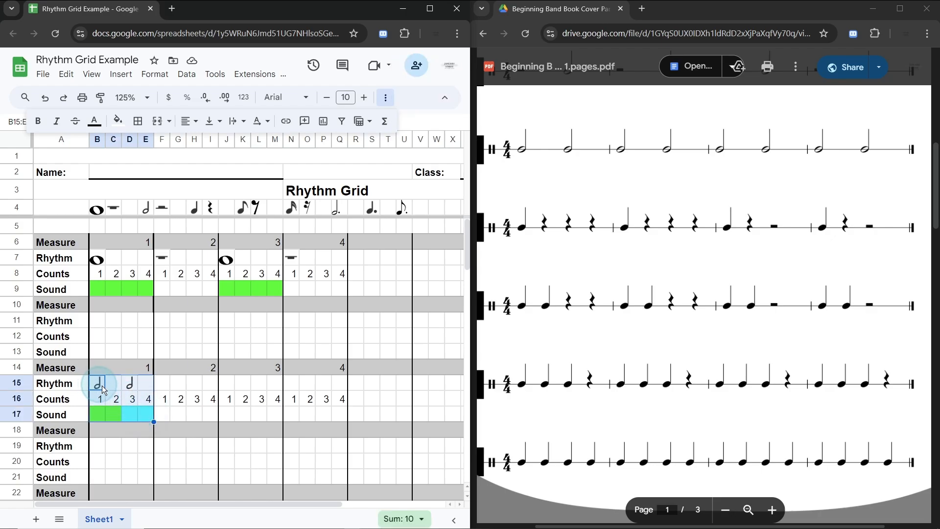
key("ctrl+c")
left_click(167, 388)
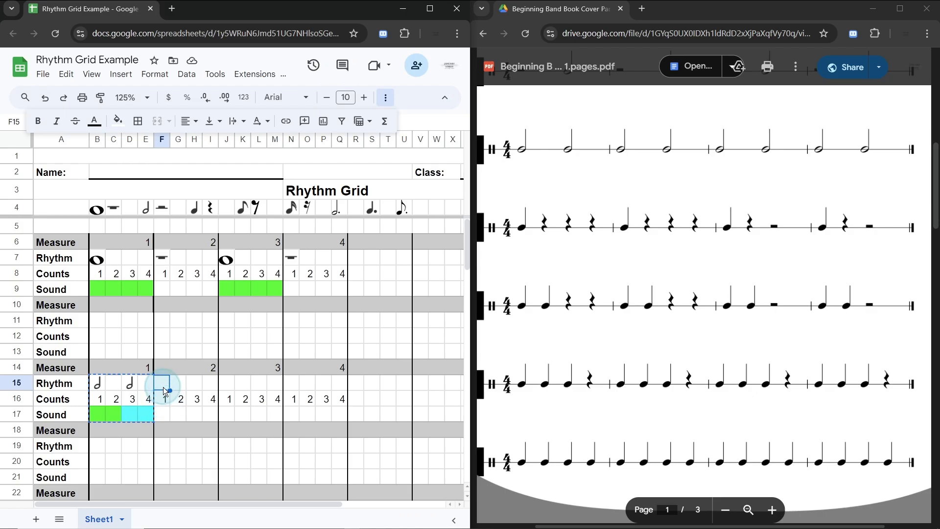
key("ctrl+v")
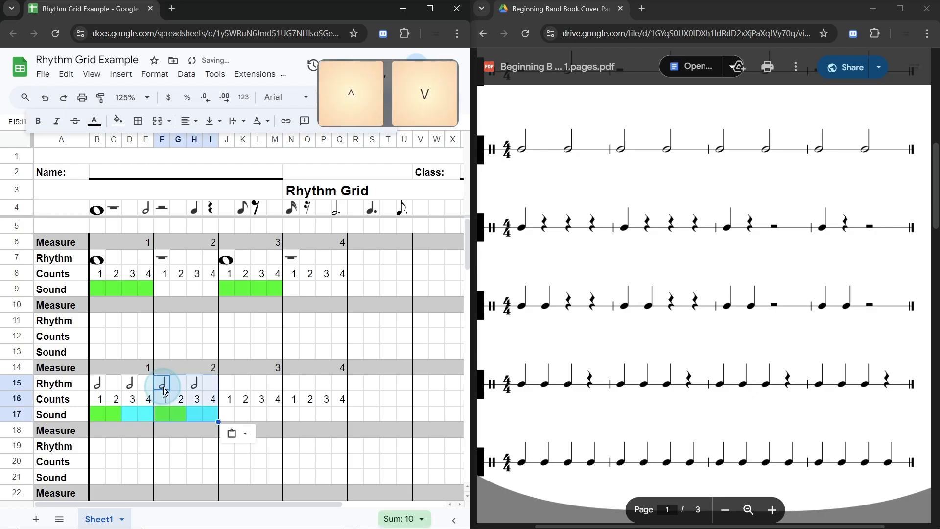
left_click(228, 384)
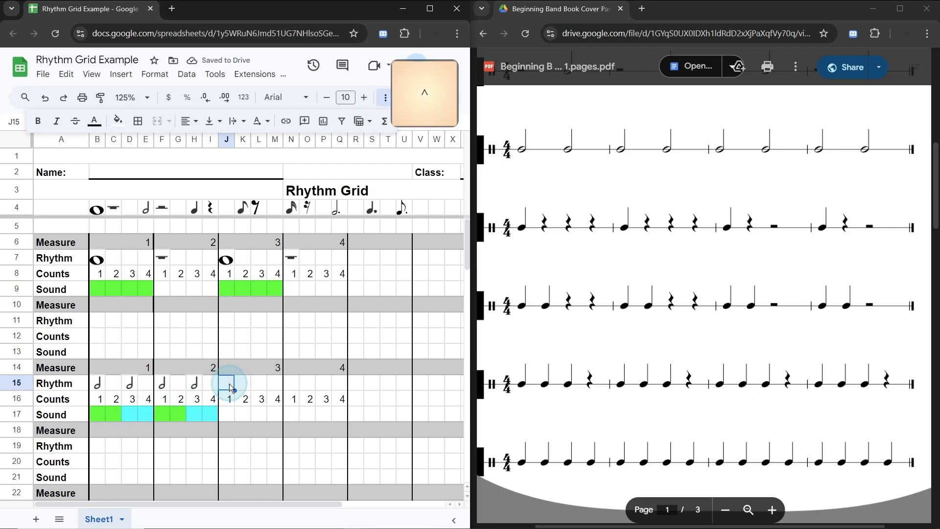
key("ctrl+v")
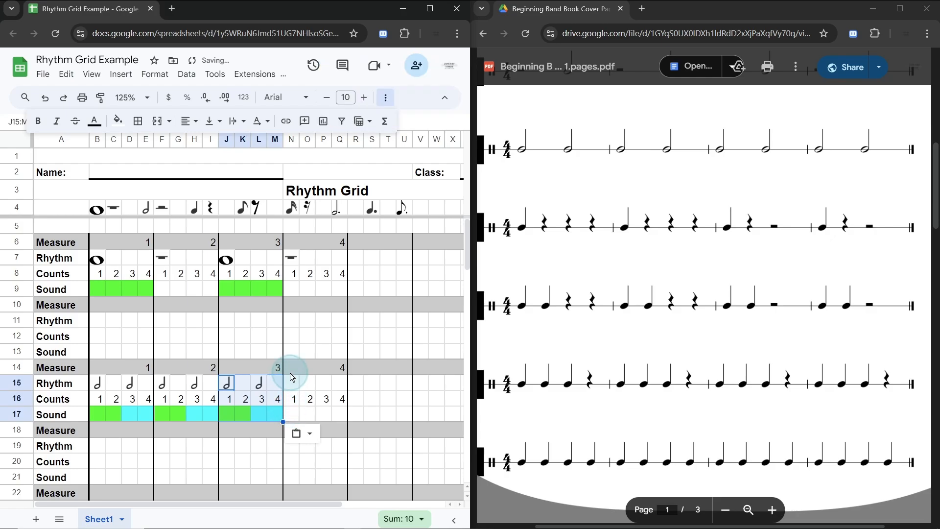
left_click(295, 384)
key("ctrl+v")
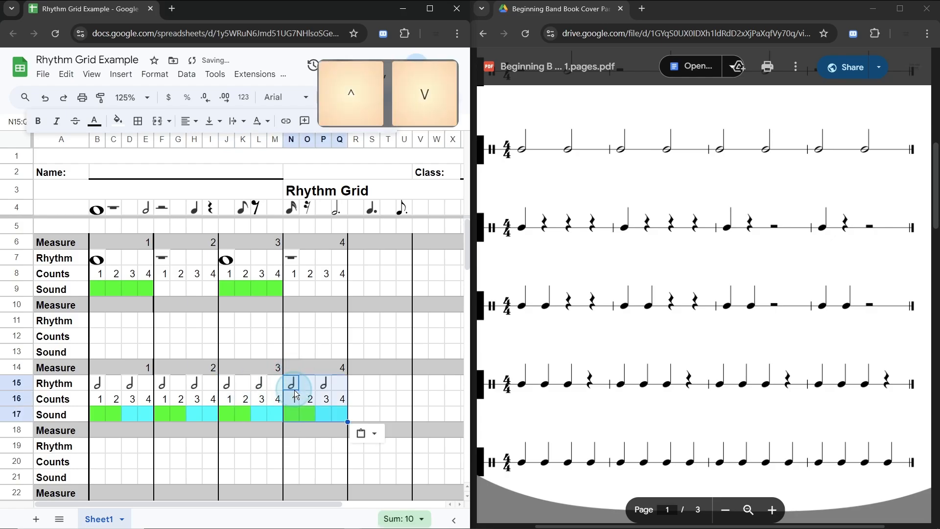
left_click(356, 387)
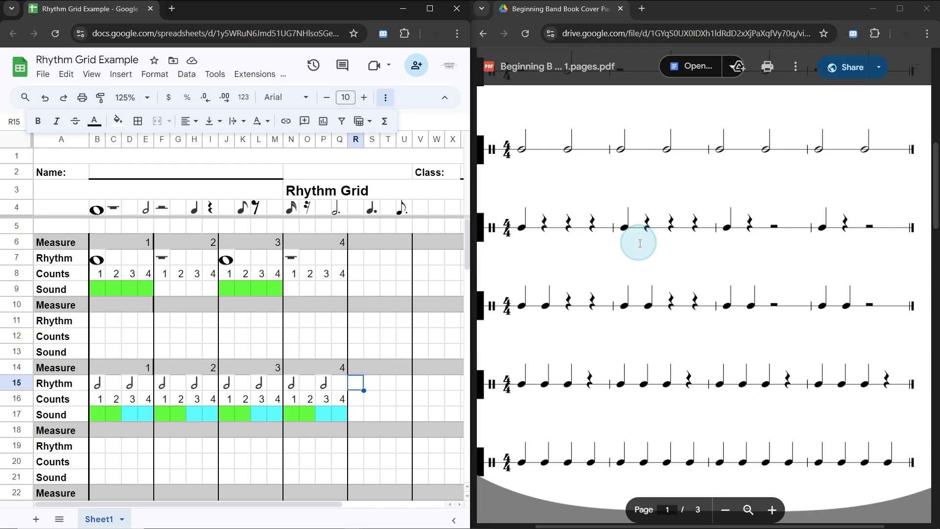
Step: Look through the remaining rhythm lines of the Rhythm Studies PDF down to page 3
scroll(640, 243, "down", 1)
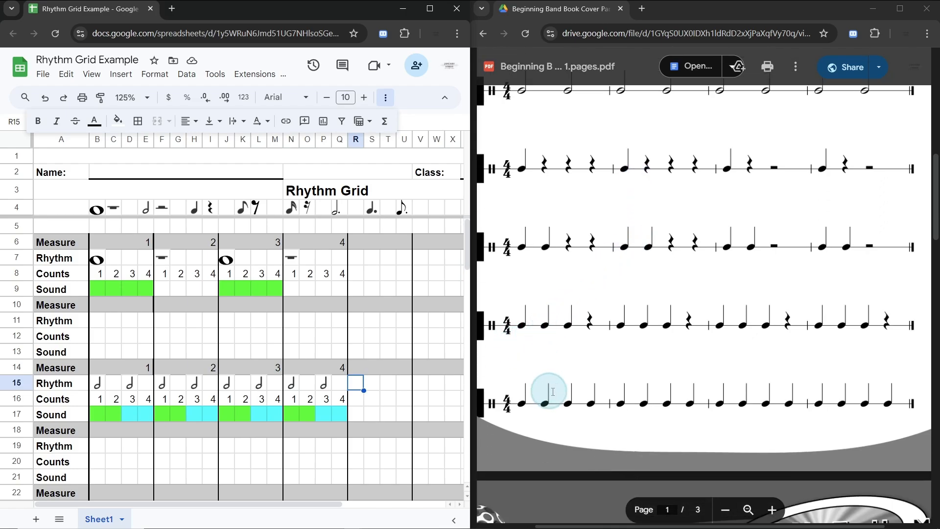
scroll(588, 284, "down", 3)
scroll(601, 296, "down", 8)
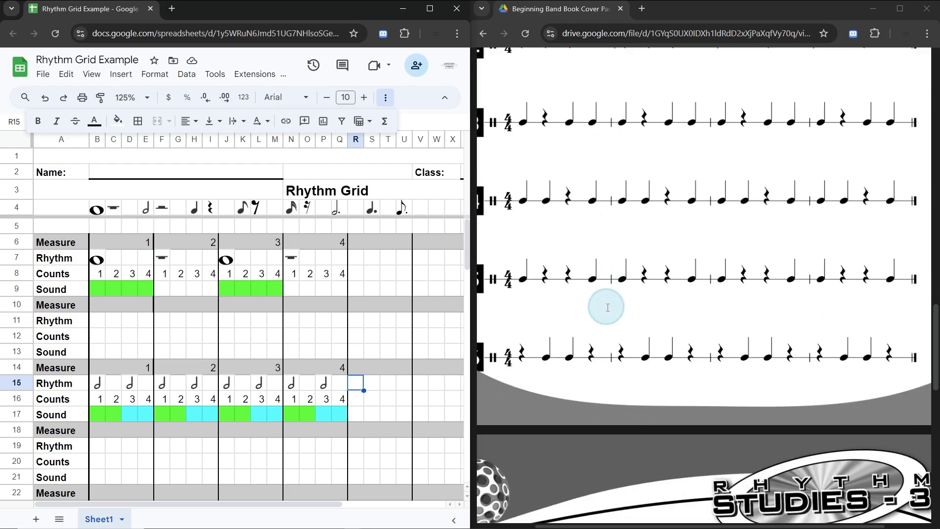
scroll(607, 306, "down", 8)
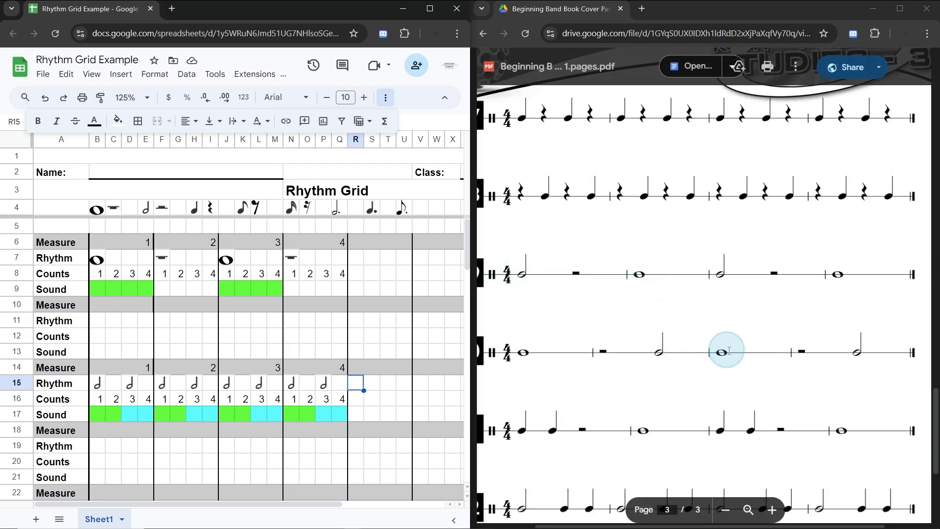
scroll(637, 405, "down", 3)
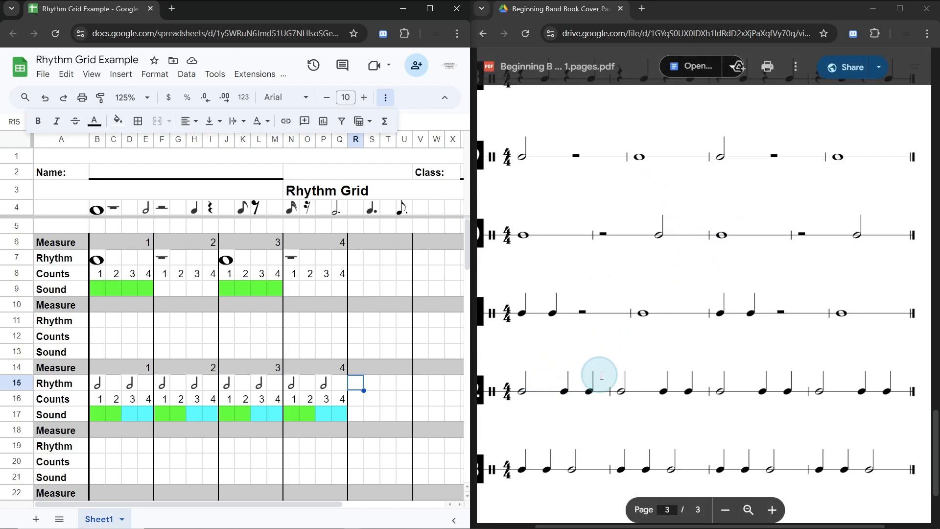
Step: Find the page 1 line with three quarter notes and a quarter rest per measure in the Rhythm Studies PDF
scroll(596, 373, "up", 10)
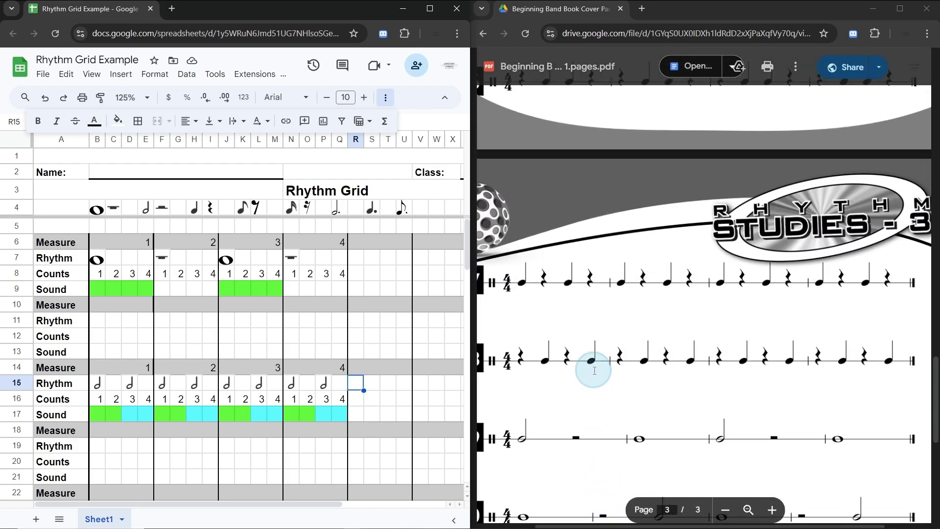
scroll(592, 367, "up", 5)
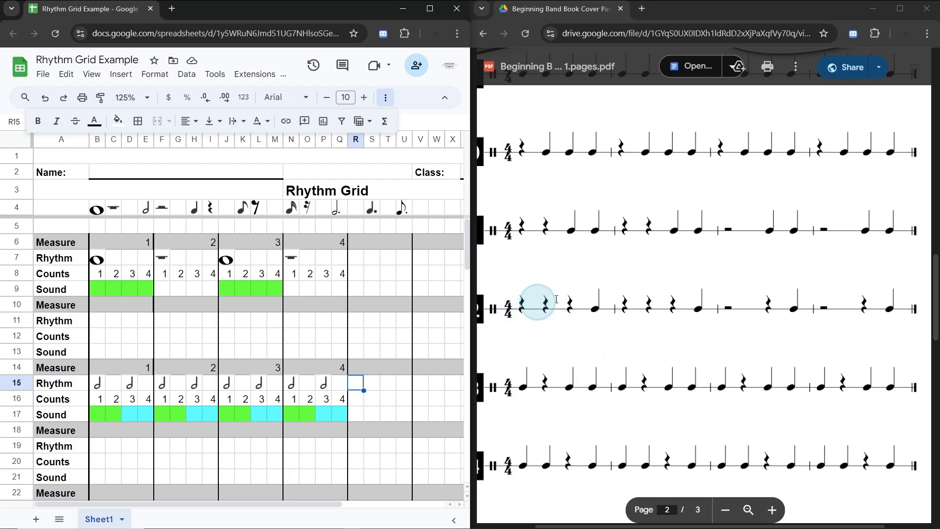
scroll(566, 296, "up", 8)
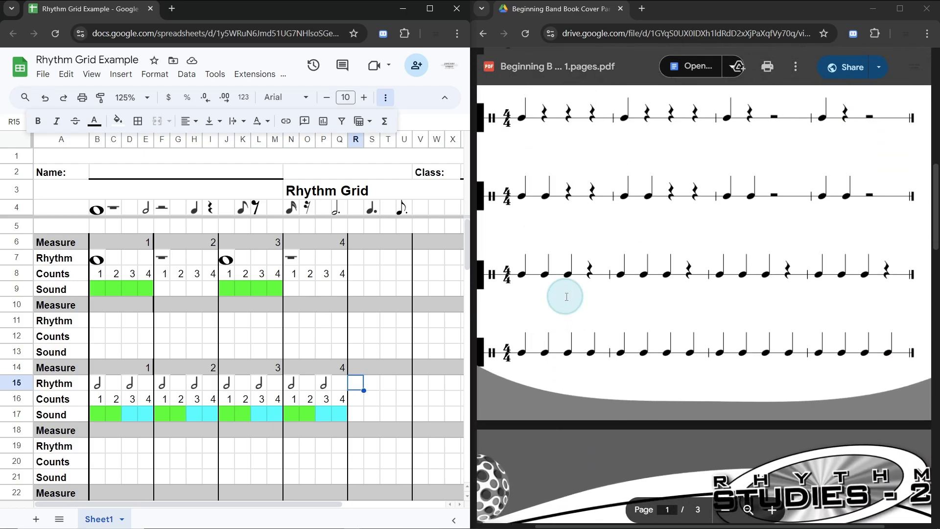
scroll(519, 322, "down", 3)
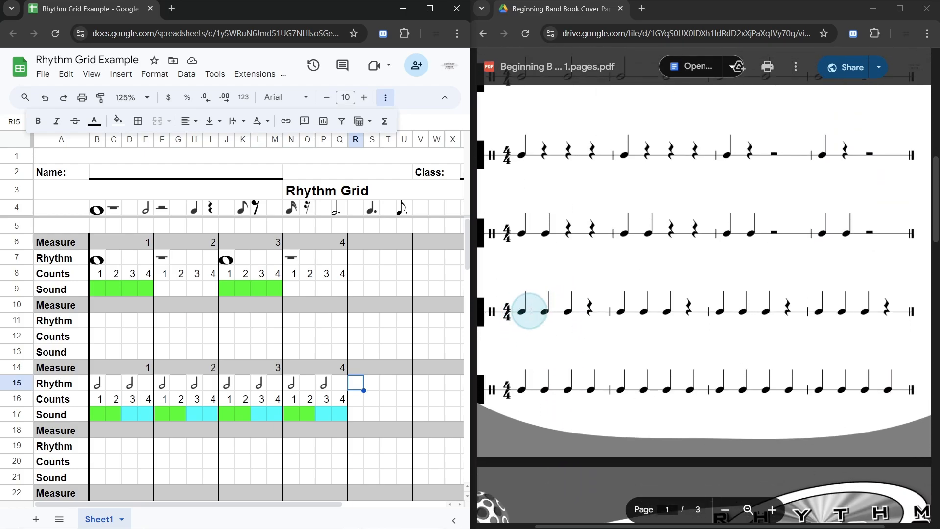
left_click_drag(519, 203, 902, 198)
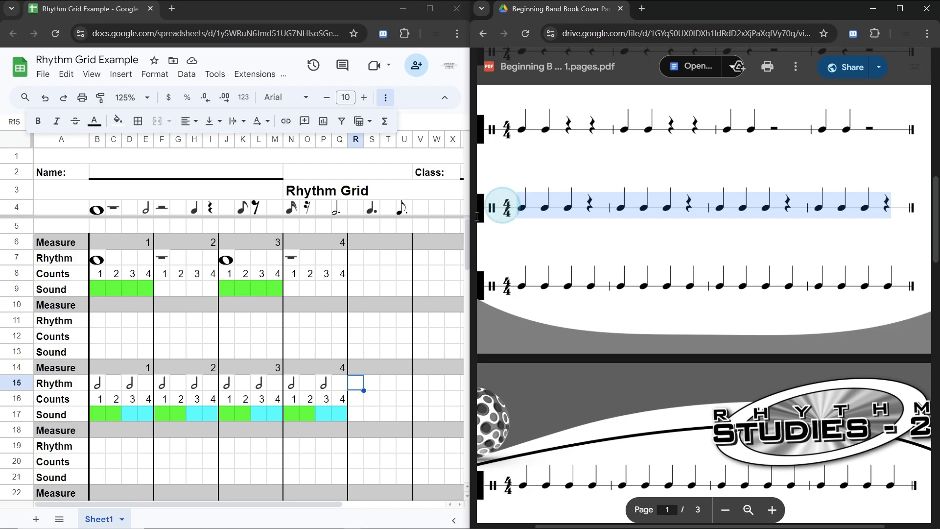
scroll(248, 331, "down", 3)
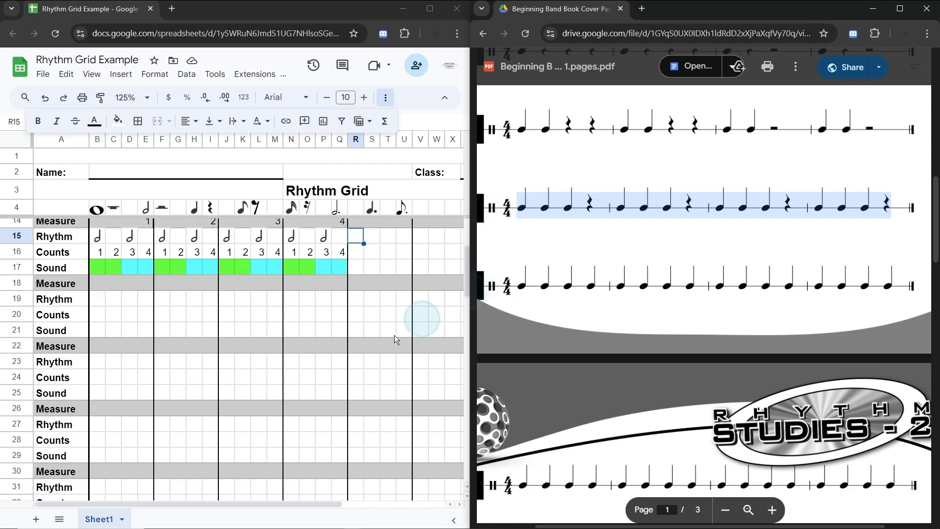
scroll(392, 335, "up", 2)
left_click(568, 176)
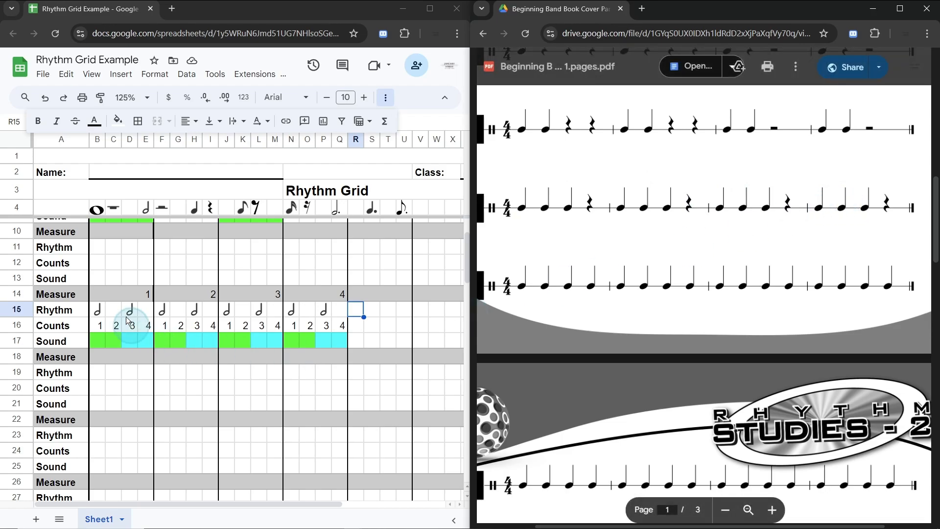
Step: Copy the measure numbers 1 to 4 from row 14 into the Measure row 22, starting at B22
left_click(126, 294)
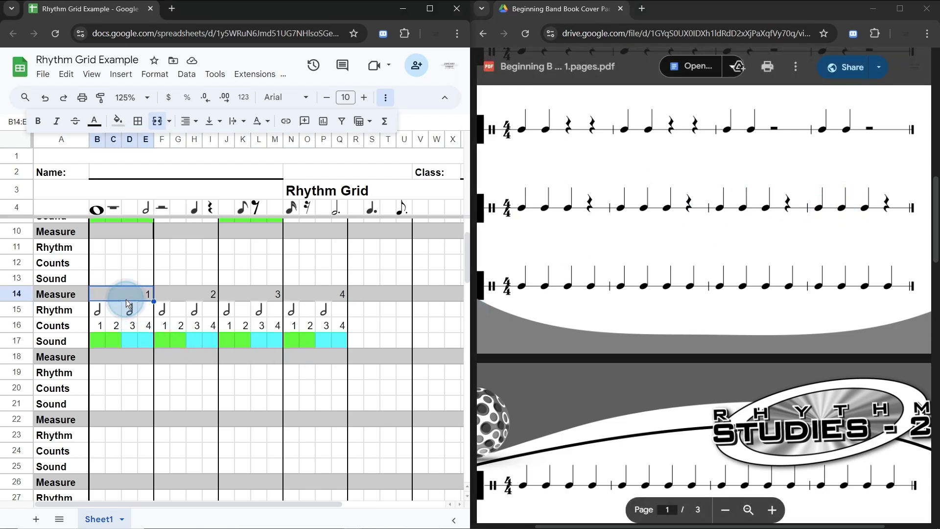
left_click(328, 299, "shift")
key("ctrl+c")
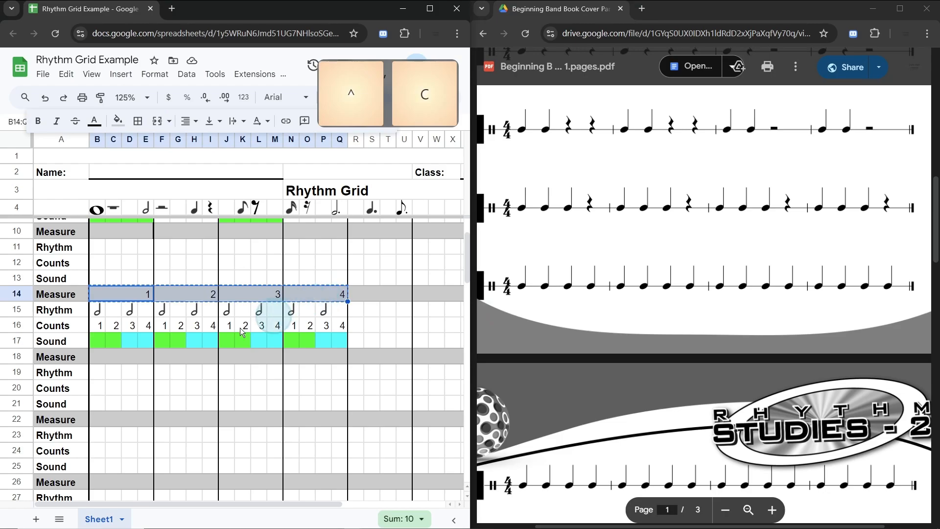
left_click(103, 420)
key("ctrl+v")
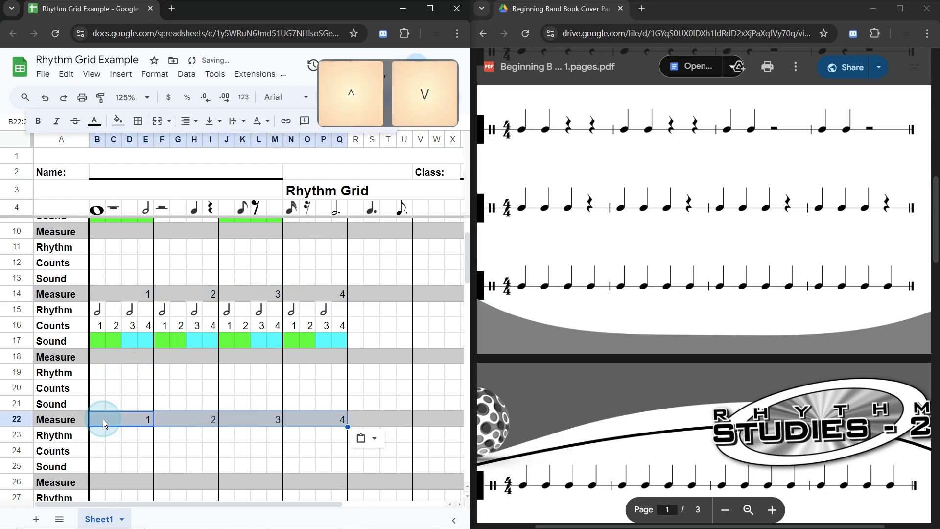
Step: Copy the four measures of counts B16:Q16 into the Counts row 24, starting at B24
left_click(101, 325)
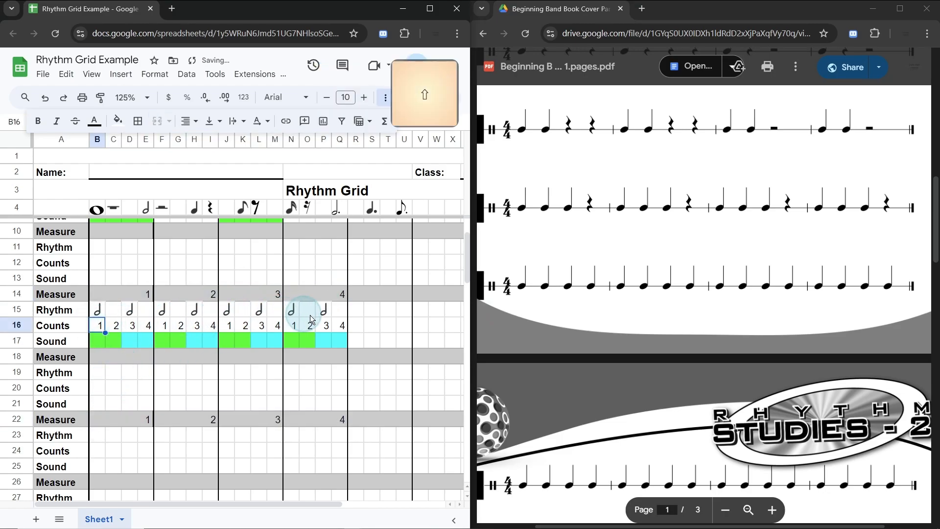
left_click(338, 325, "shift")
key("ctrl+c")
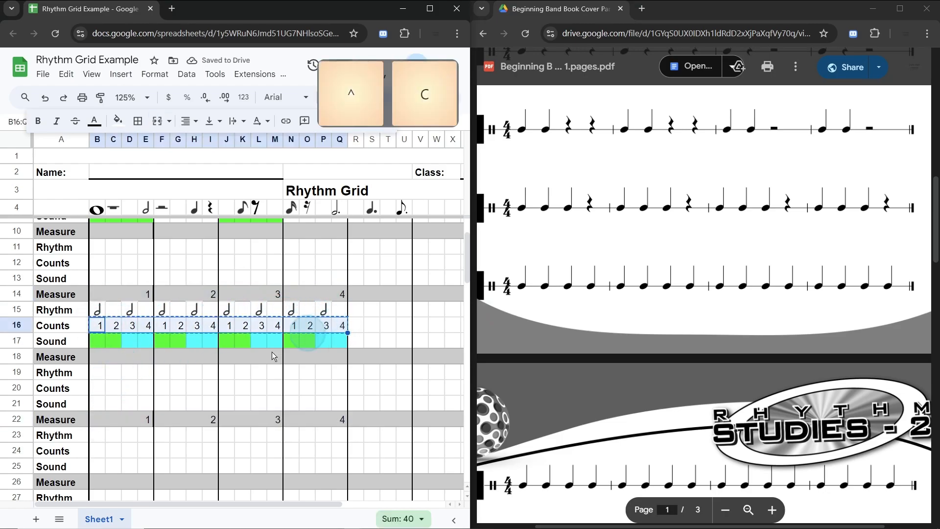
left_click(101, 450)
key("ctrl+v")
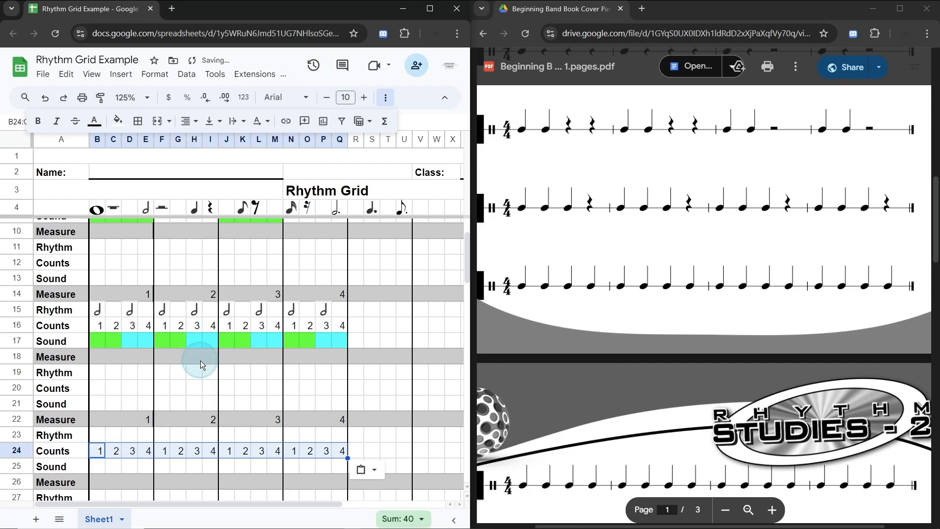
Step: Copy the quarter note symbol from H4 into Rhythm cells B23, C23 and D23 for beats 1 to 3
scroll(203, 387, "down", 3)
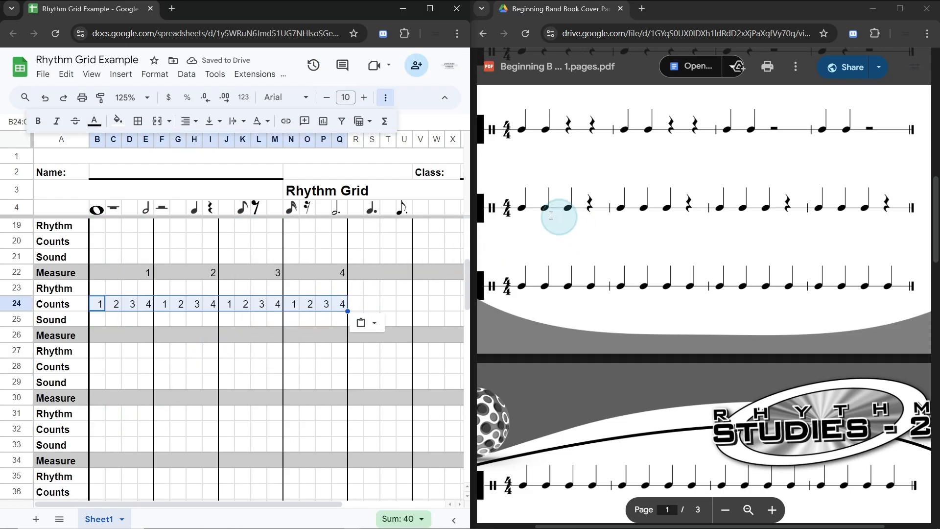
left_click(526, 207)
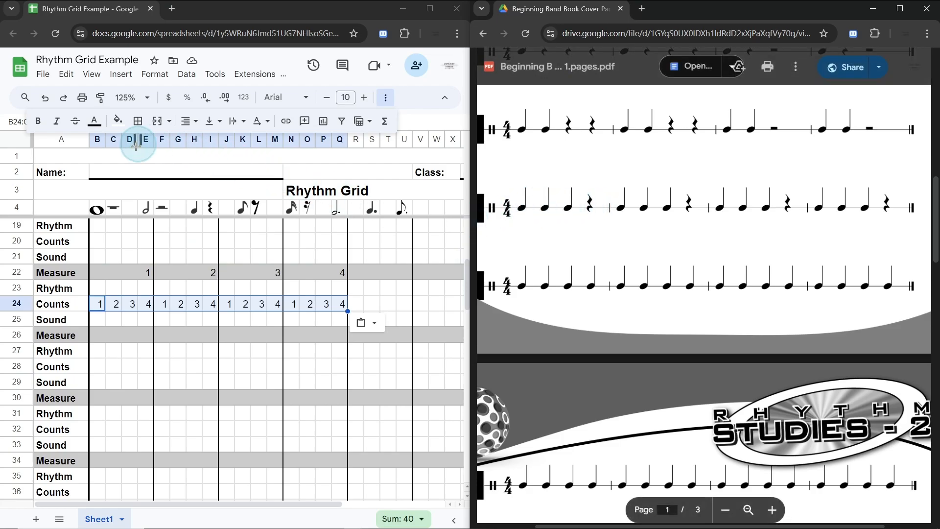
left_click(191, 211)
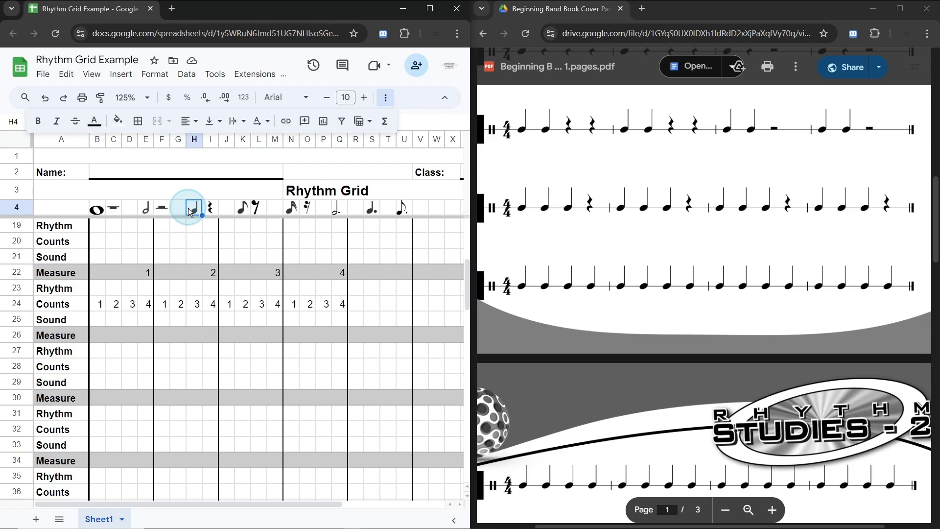
key("ctrl+c")
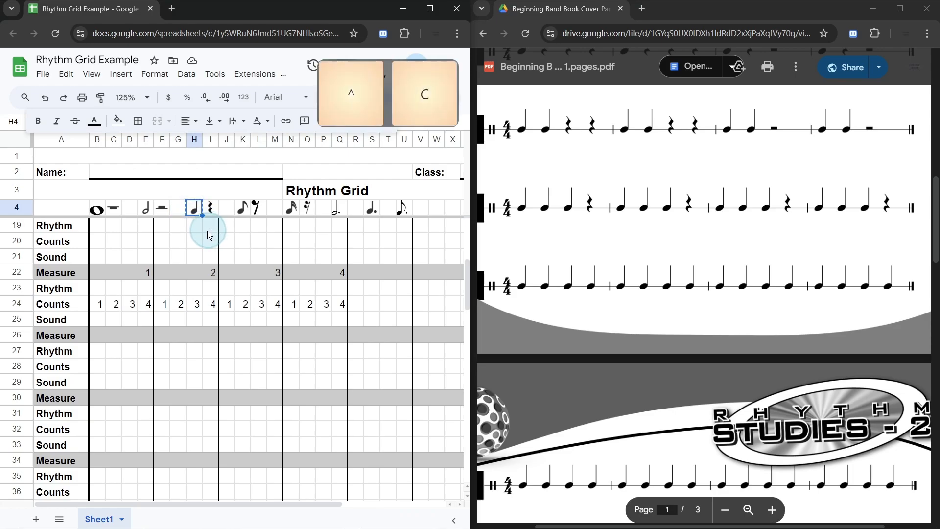
left_click(100, 293)
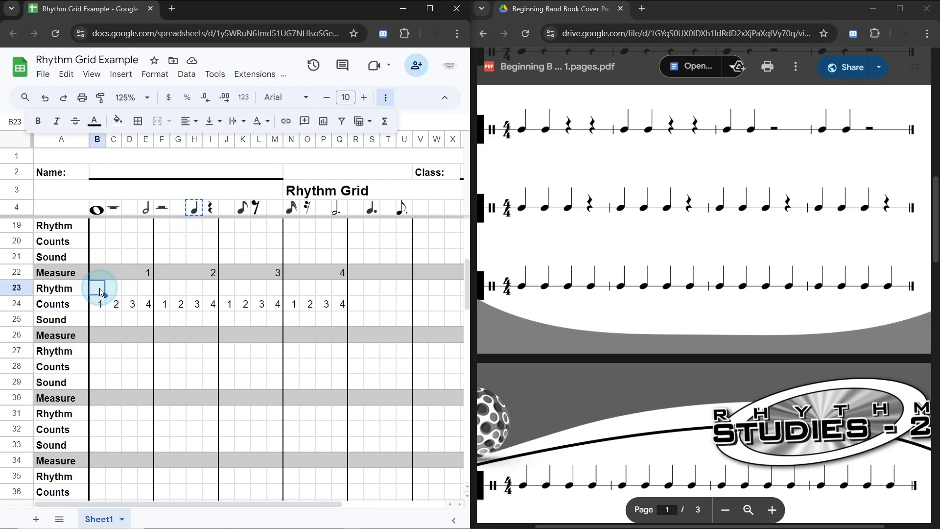
key("ctrl+v")
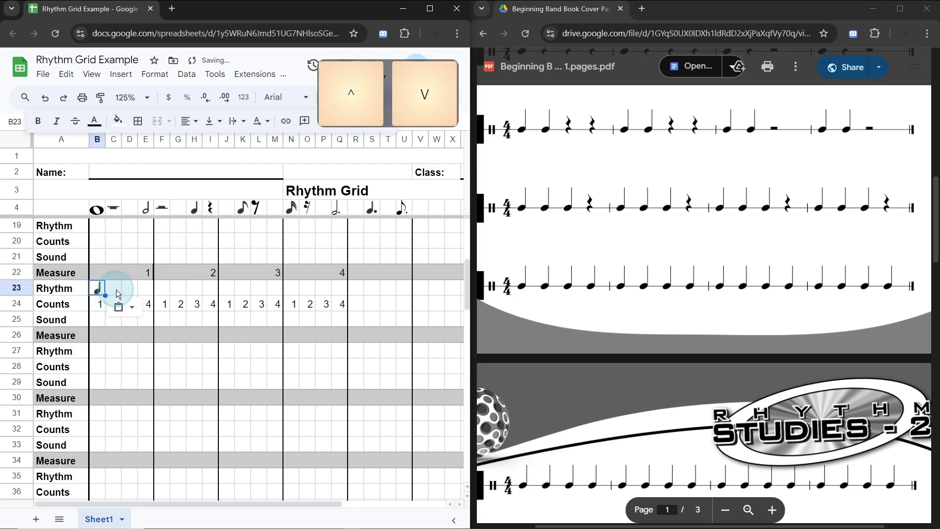
left_click(116, 289)
key("ctrl+v")
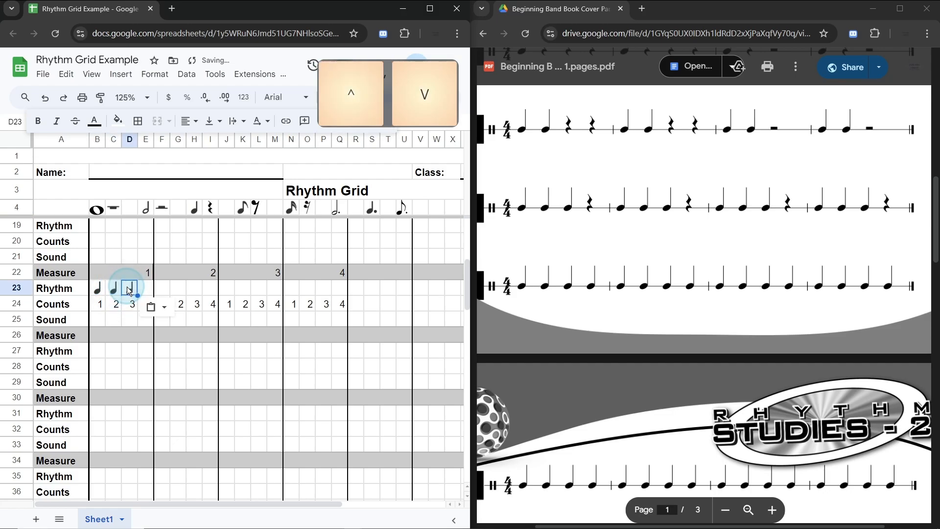
key("ctrl+v")
Step: Copy the quarter rest symbol from I4 into Rhythm cell E23 for beat 4 of measure 1
left_click(145, 288)
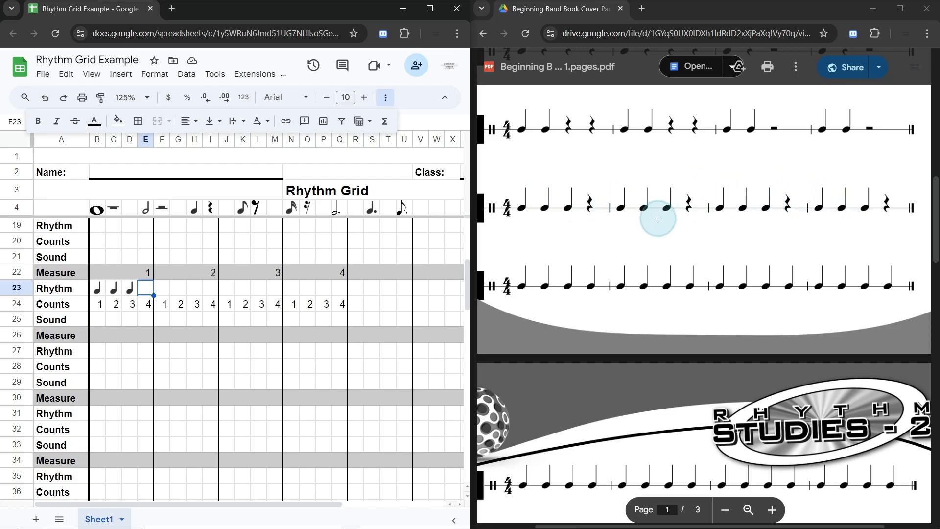
left_click(211, 209)
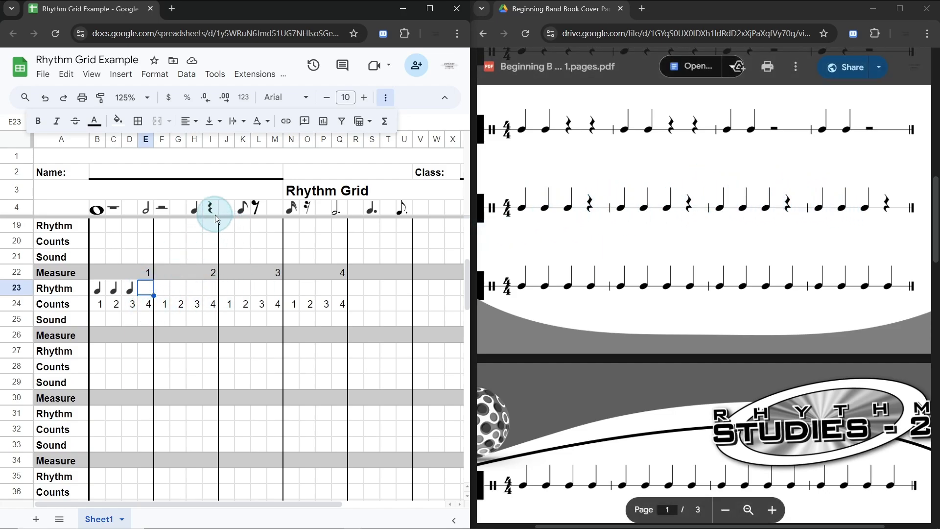
key("ctrl+c")
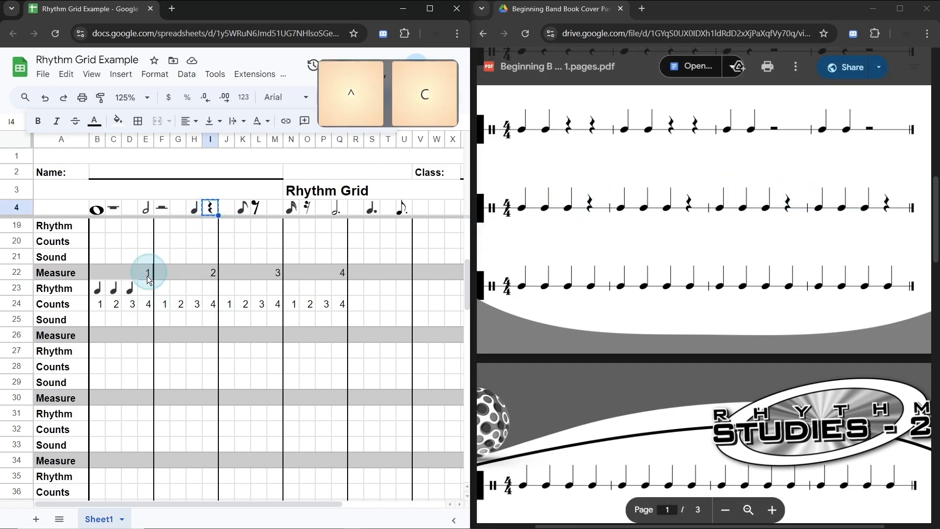
left_click(149, 291)
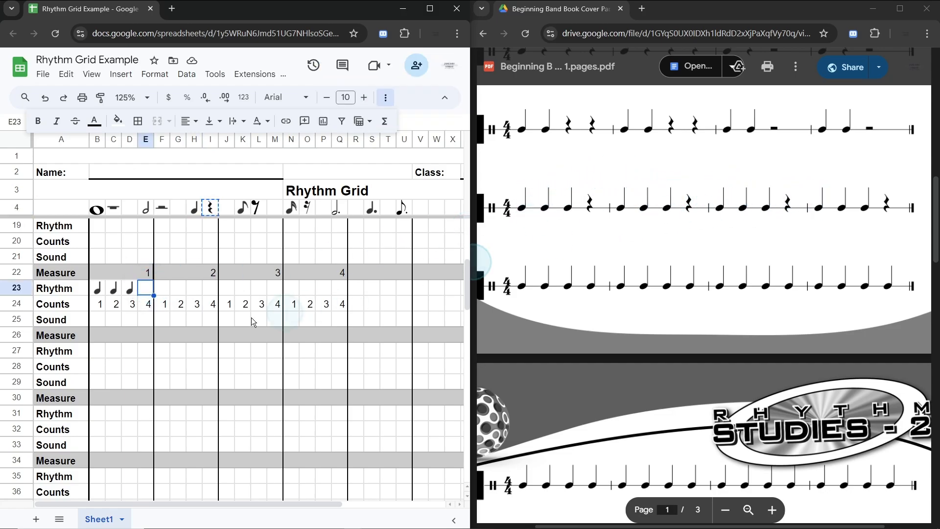
key("ctrl+v")
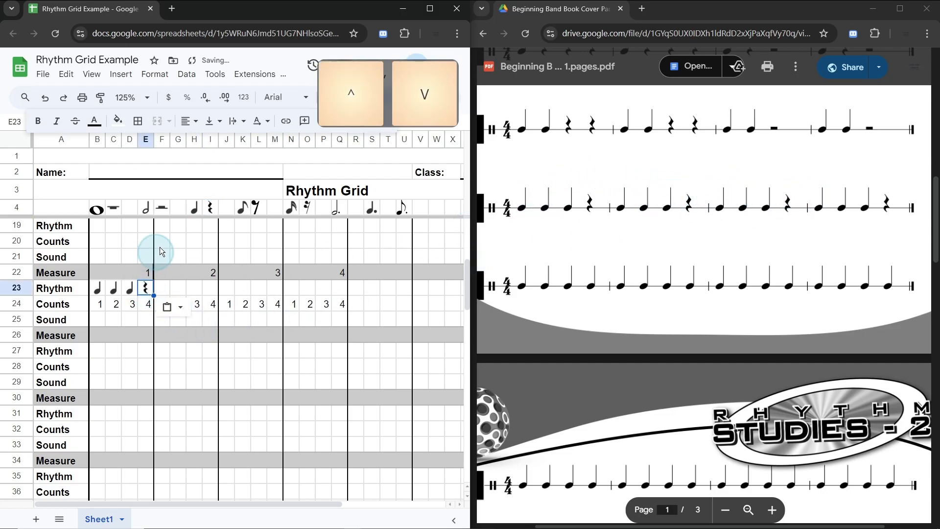
Step: Fill Sound cells B25, C25 and D25 under the three quarter notes with bright green, one cell at a time
left_click(95, 326)
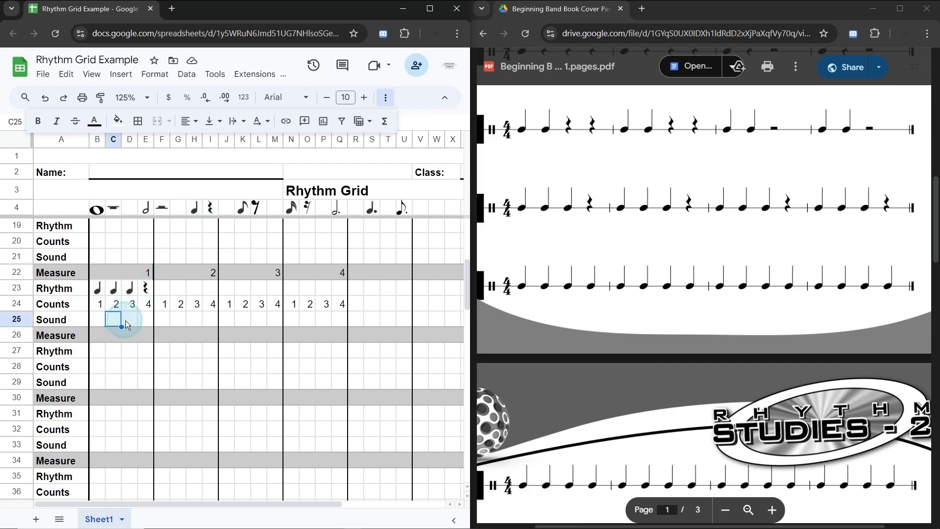
left_click(101, 321)
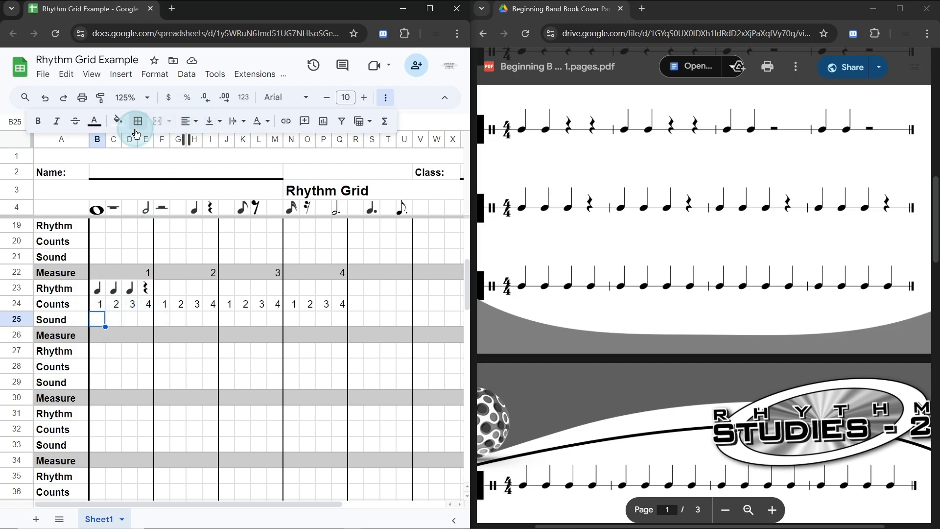
left_click(117, 121)
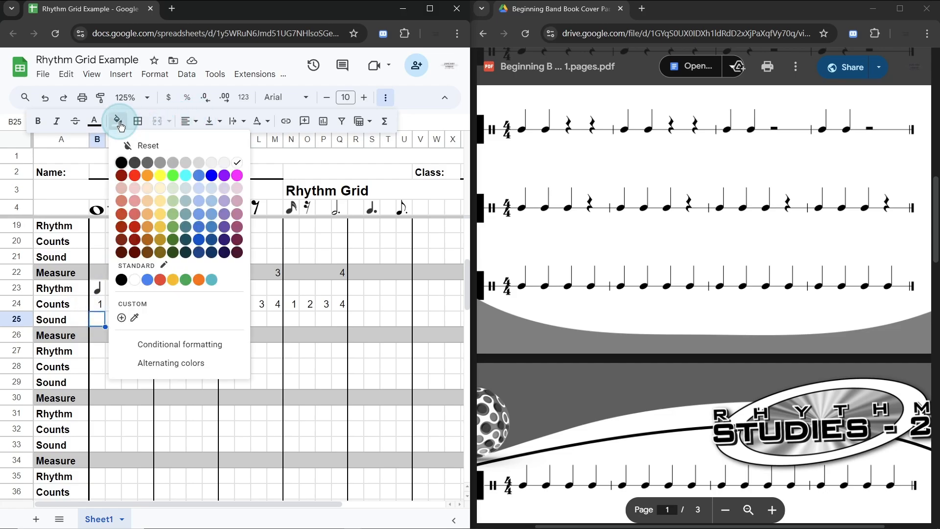
left_click(172, 179)
left_click(114, 319)
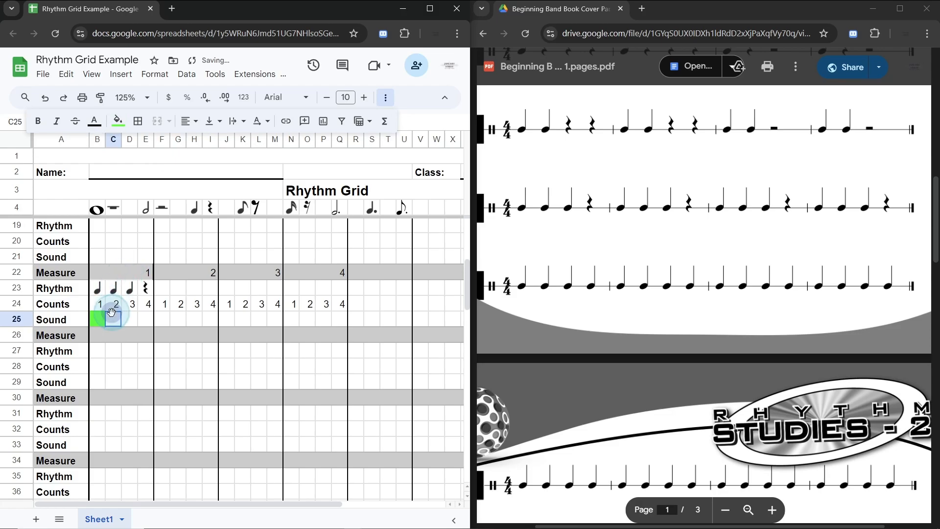
left_click(118, 121)
left_click(173, 180)
left_click(131, 320)
left_click(118, 121)
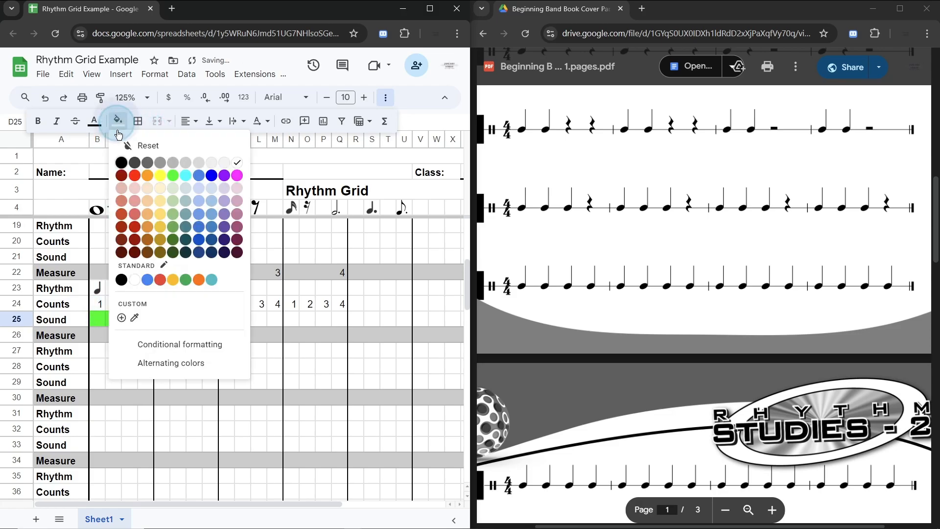
left_click(174, 181)
left_click(178, 319)
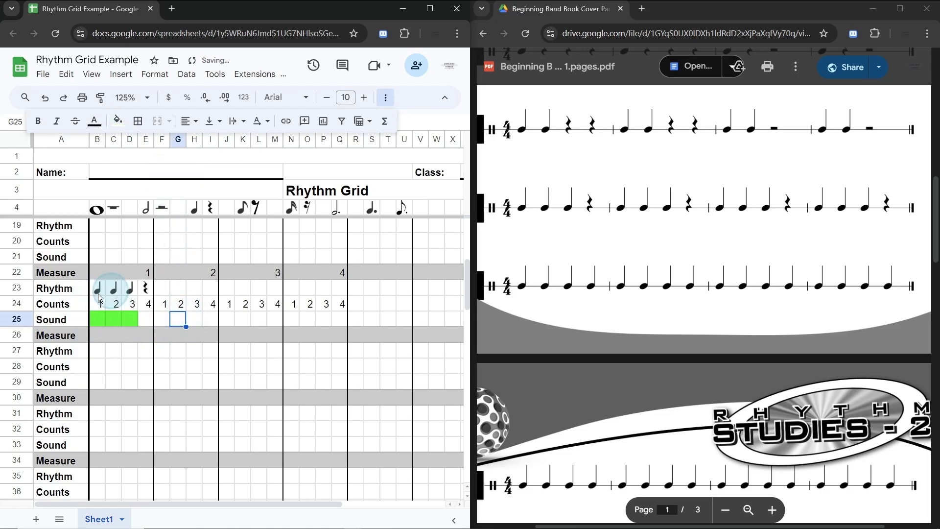
scroll(267, 378, "up", 3)
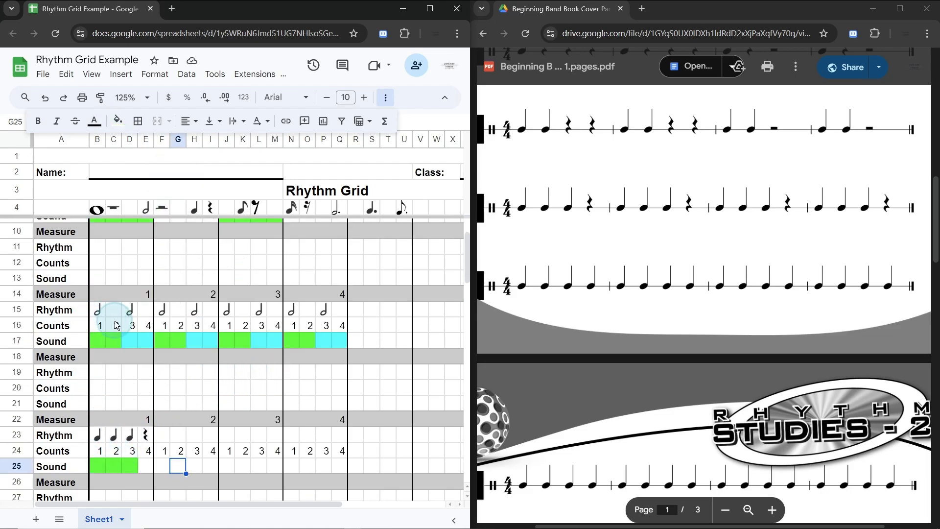
scroll(116, 326, "up", 2)
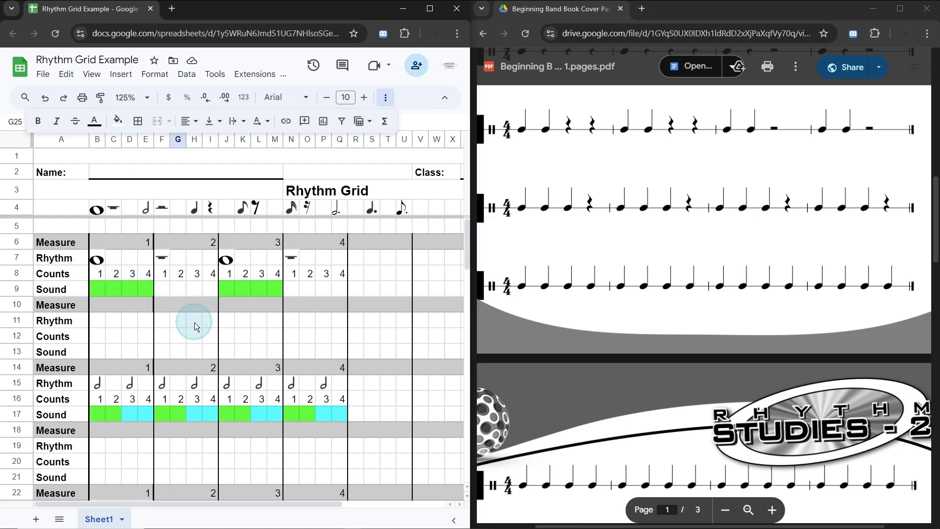
left_click(341, 212)
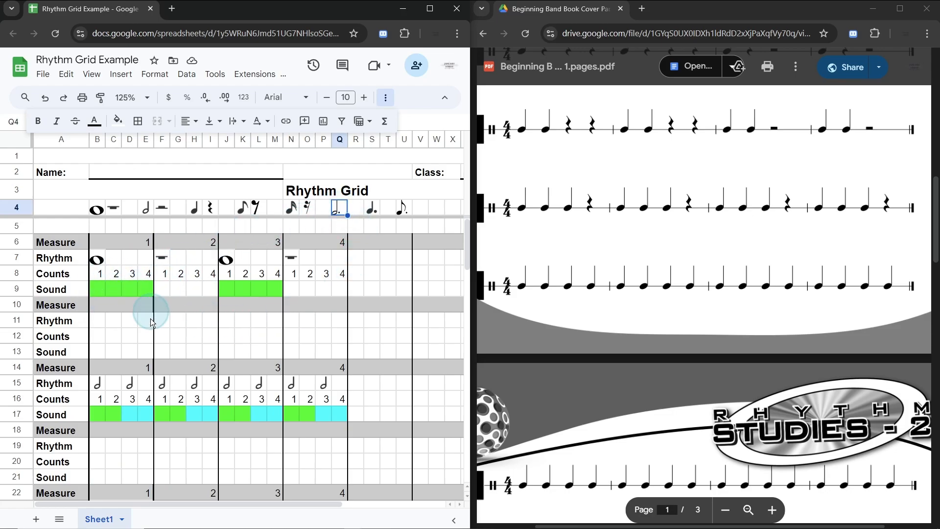
scroll(147, 325, "down", 7)
scroll(147, 314, "up", 2)
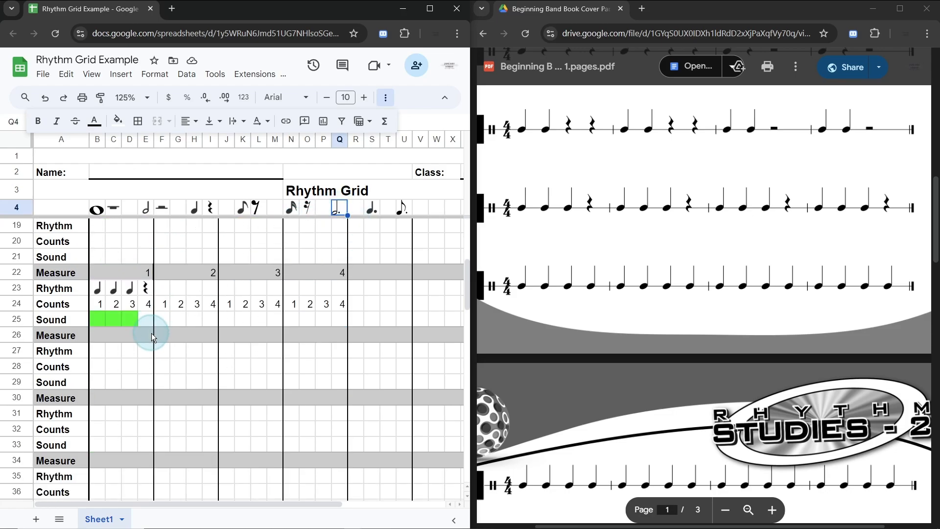
Step: Fill Sound cell C25 under beat 2 of measure 1 with cyan to set it apart from its green neighbours
left_click(112, 322)
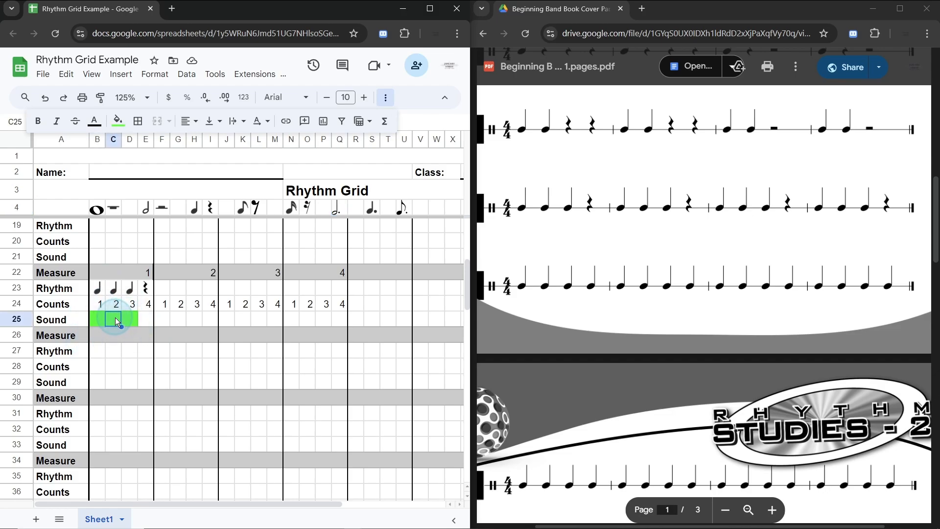
left_click(123, 124)
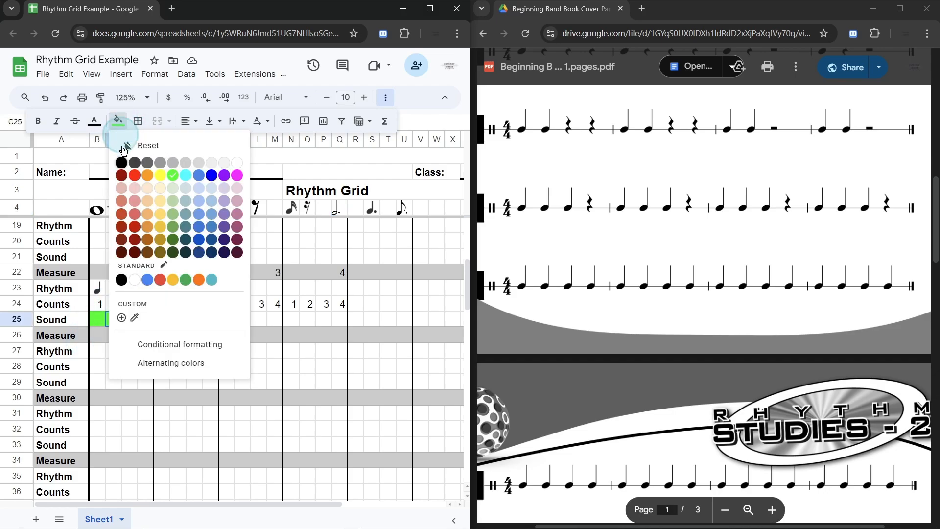
left_click(190, 180)
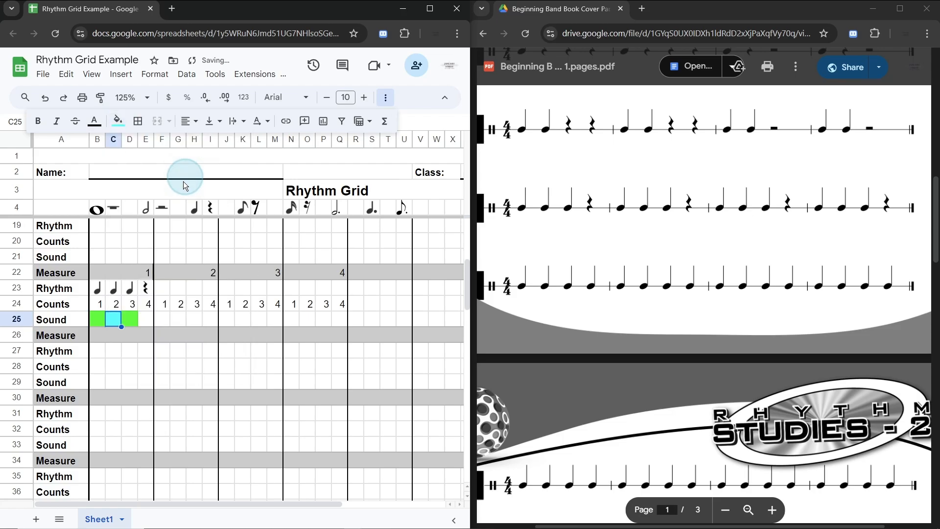
left_click(132, 367)
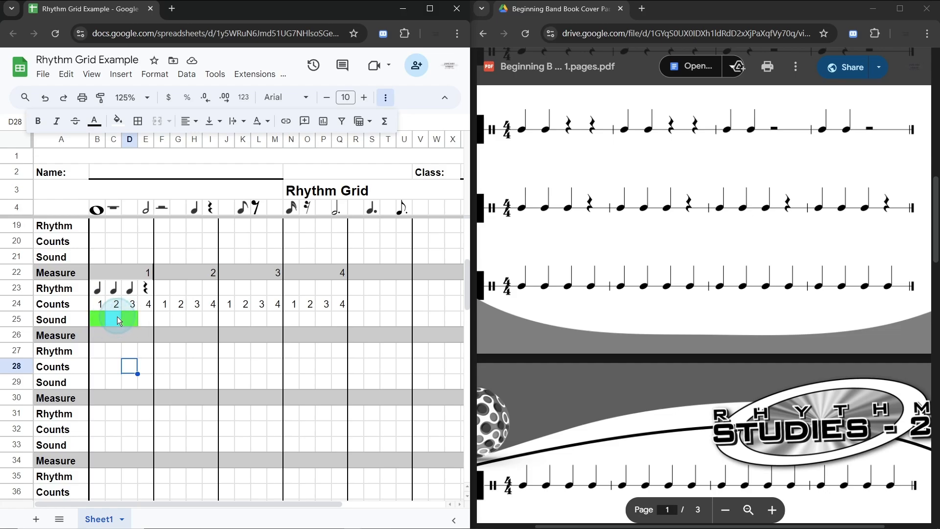
left_click(145, 319)
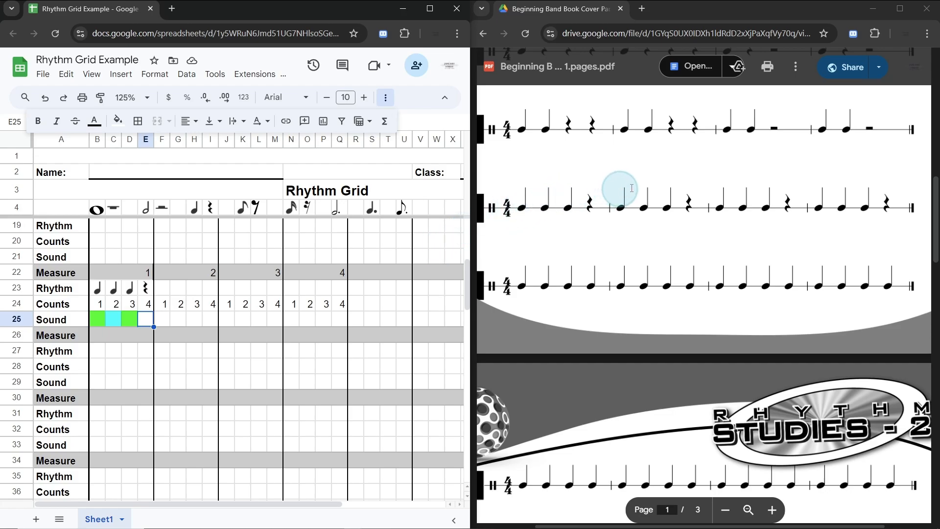
Step: Copy the measure 1 block B23:E25 with rhythm, counts and sound colors into measures 2, 3 and 4, starting at F23, J23 and N23
left_click(100, 293)
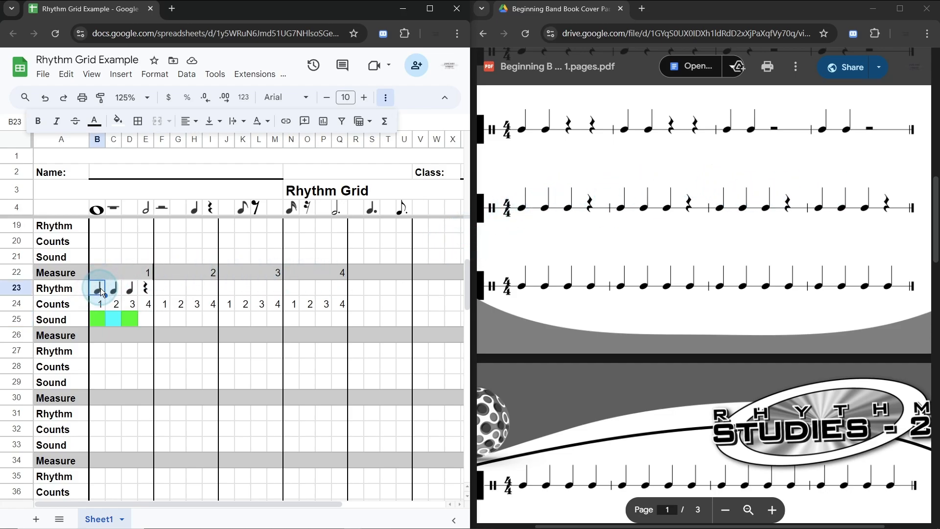
left_click(150, 323, "shift")
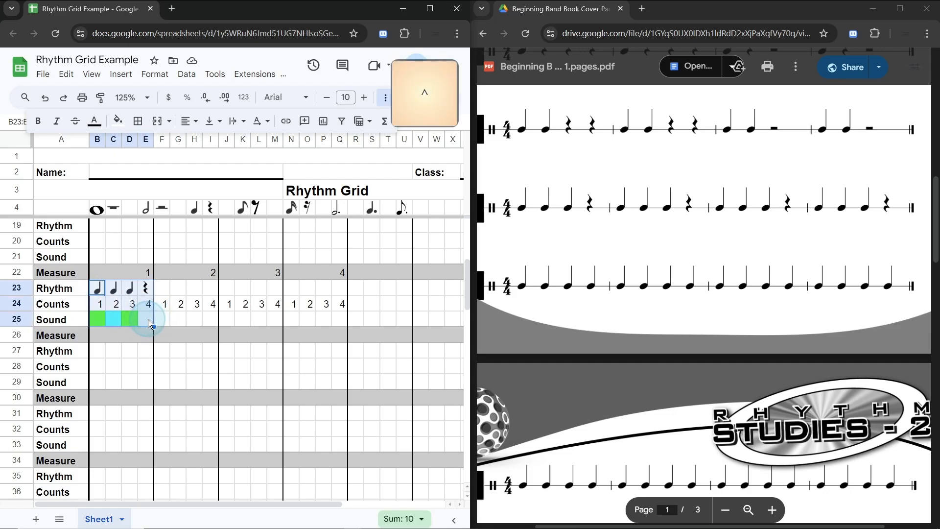
key("ctrl+c")
left_click(164, 291)
key("ctrl+v")
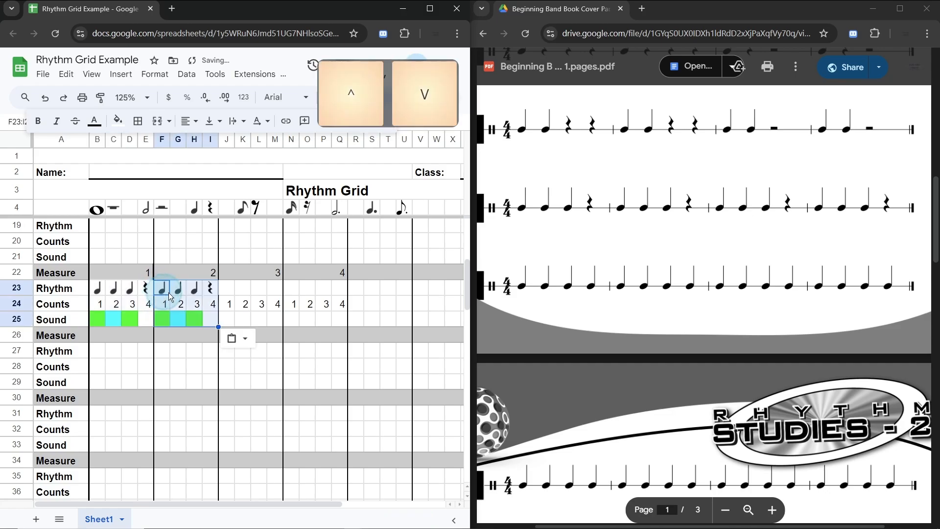
left_click(228, 289)
key("ctrl+v")
left_click(291, 291)
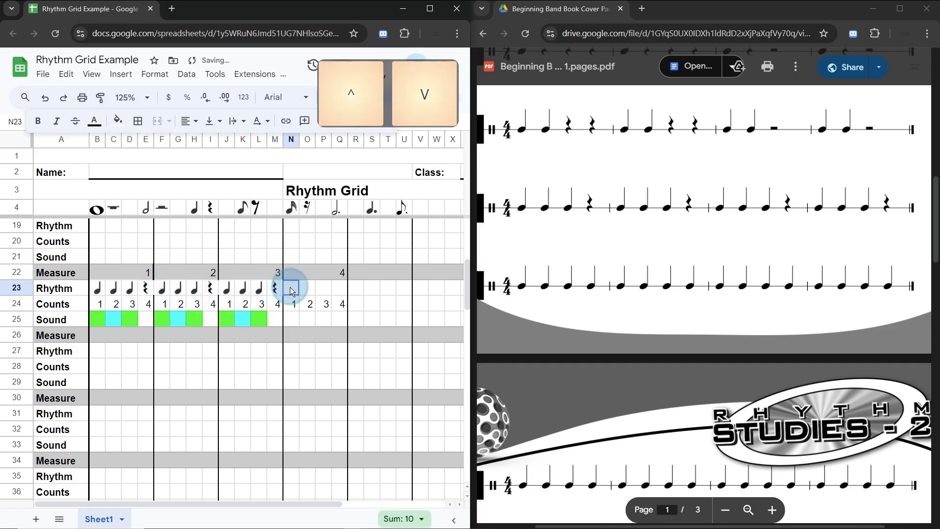
key("ctrl+v")
left_click(364, 288)
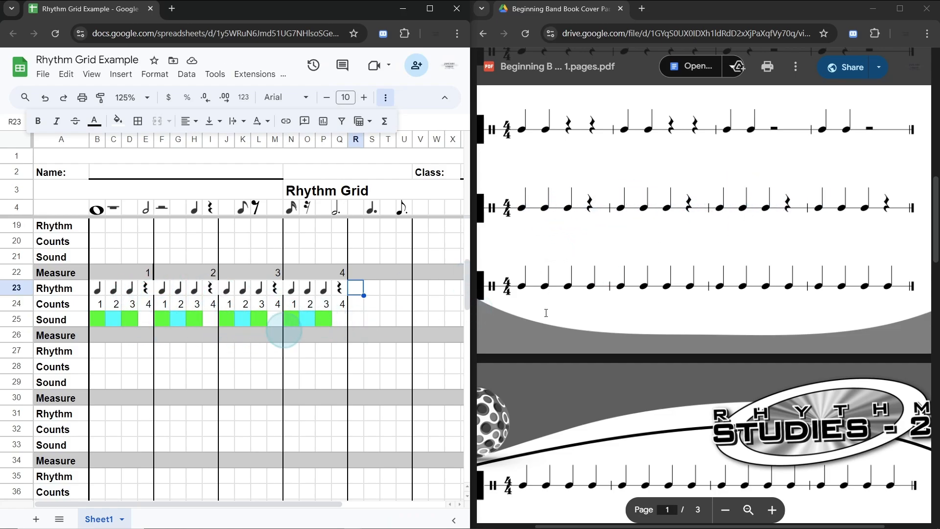
Step: Look through the Rhythm Studies PDF to the last exercises on page 3 and check their exercise numbers
scroll(665, 322, "down", 6)
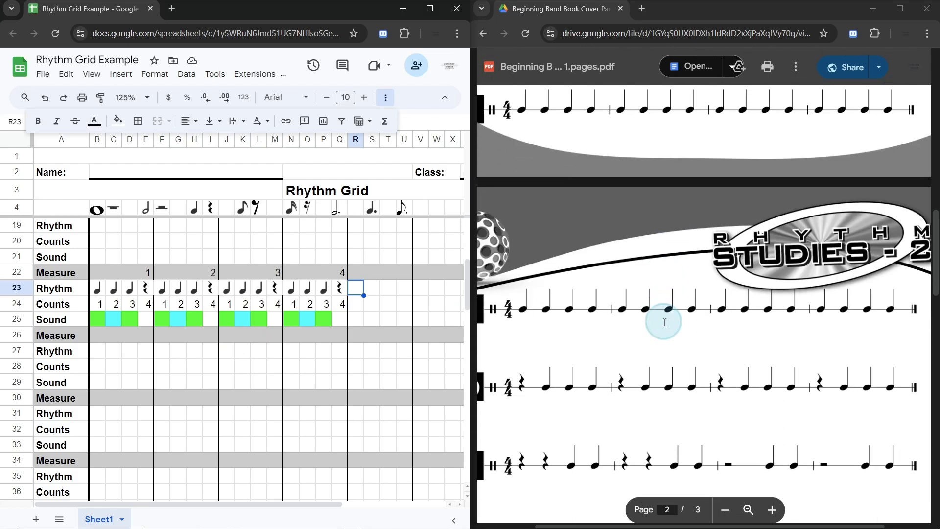
scroll(664, 322, "down", 6)
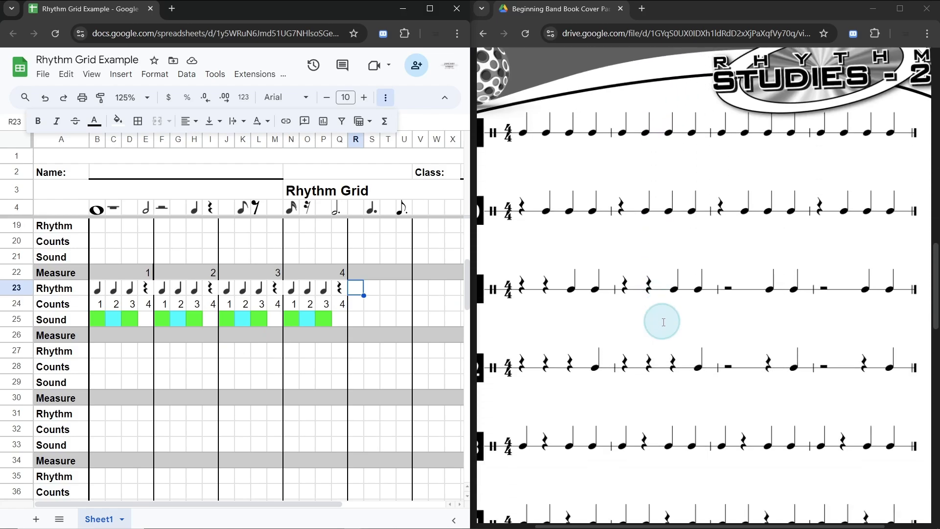
scroll(662, 322, "down", 10)
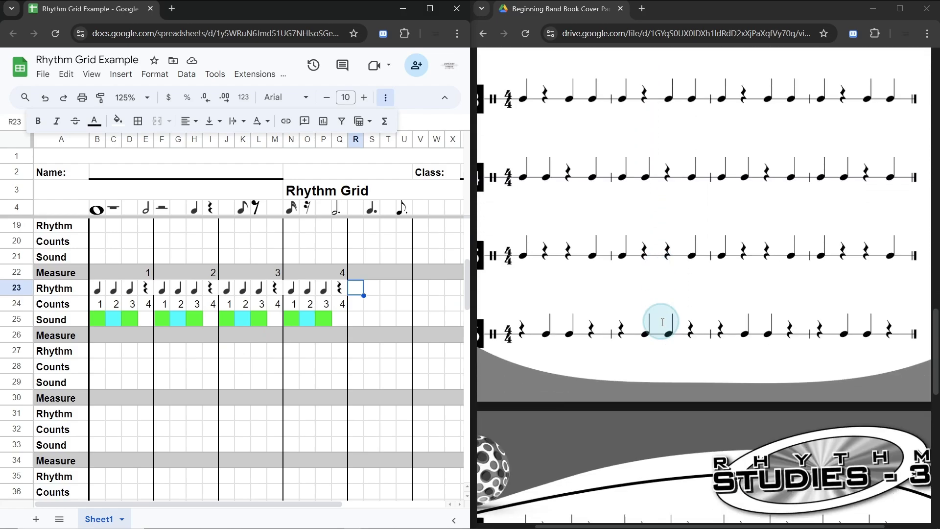
scroll(662, 322, "down", 3)
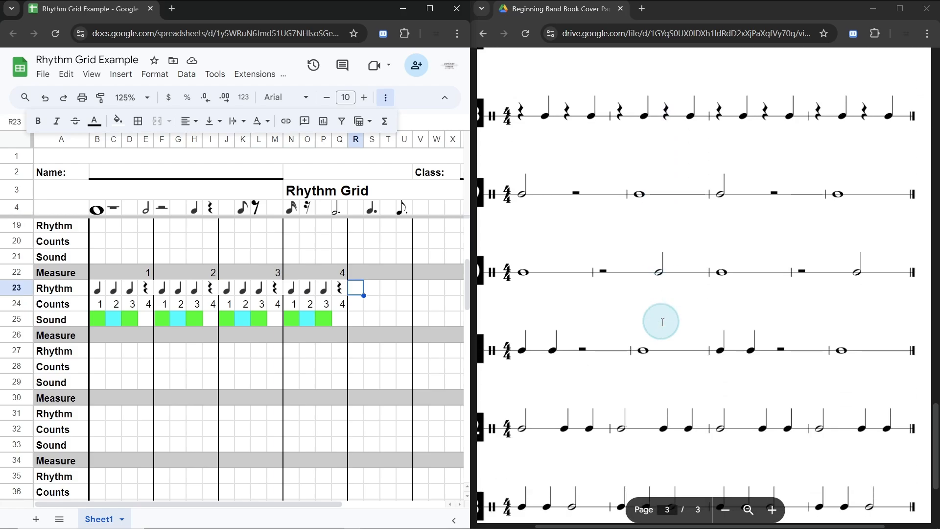
scroll(662, 321, "down", 2)
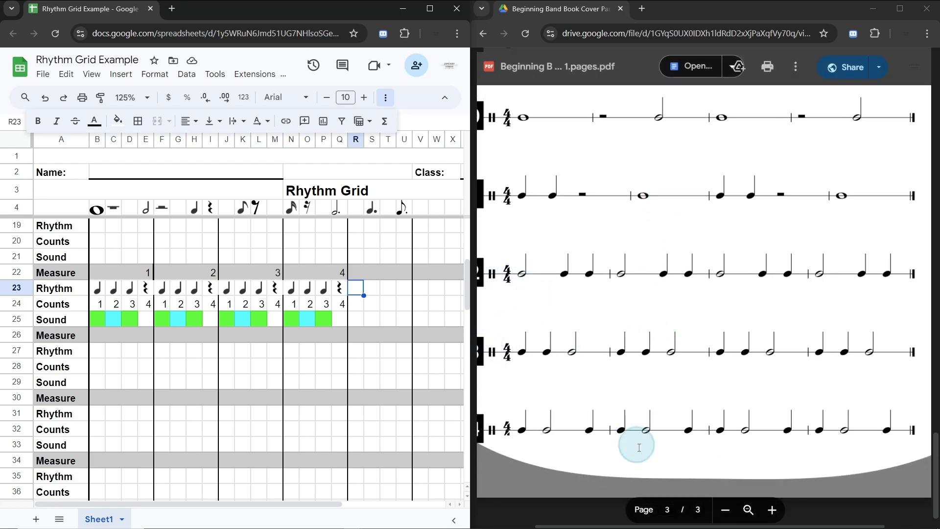
scroll(686, 420, "left", 2)
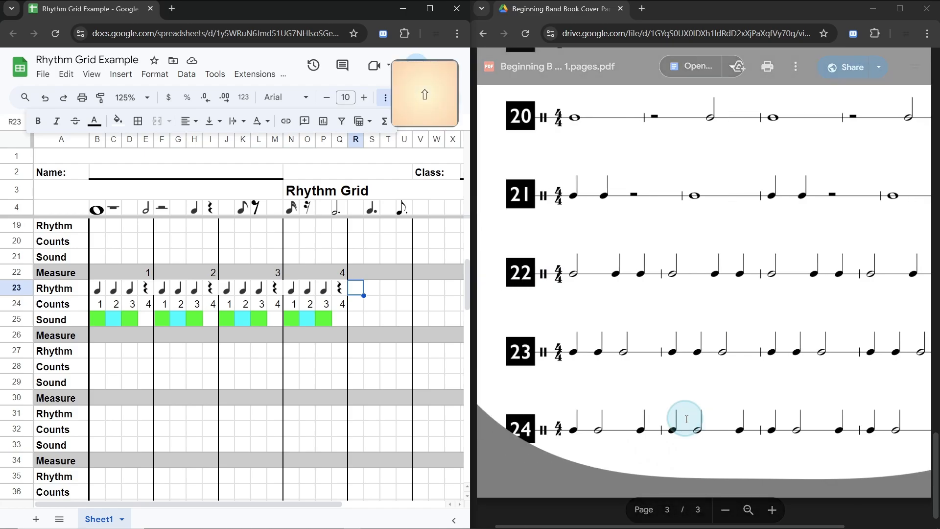
scroll(687, 419, "right", 2)
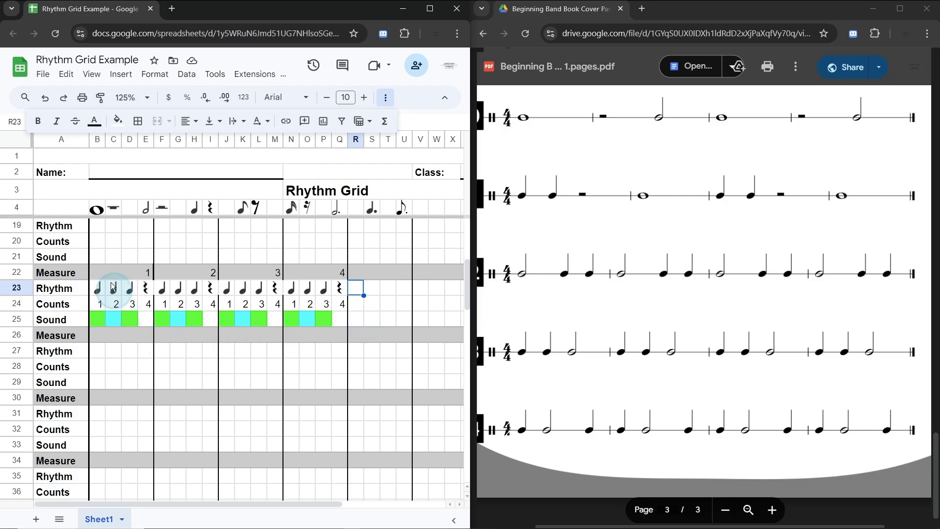
Step: Copy the measure numbers 1 to 4 from B22:Q22 into Measure row 30, starting at B30
scroll(201, 345, "down", 2)
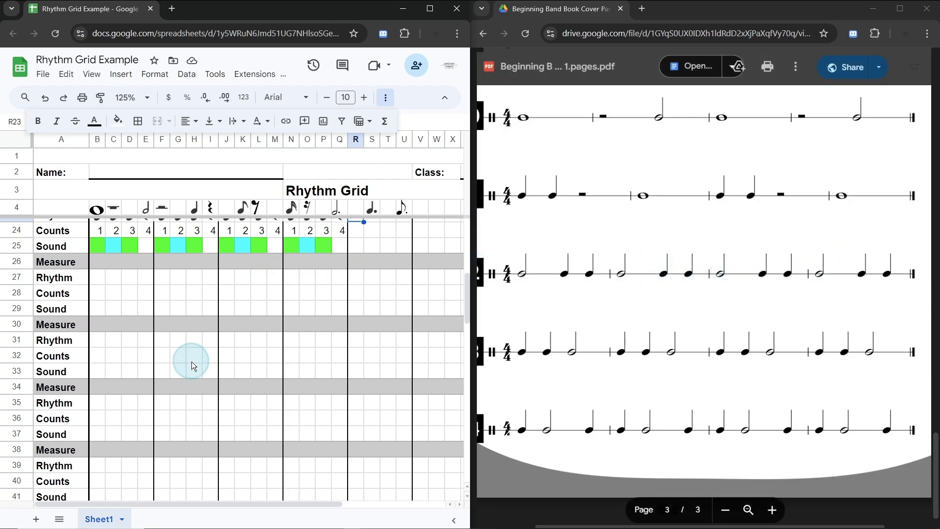
scroll(187, 358, "up", 3)
left_click(127, 272)
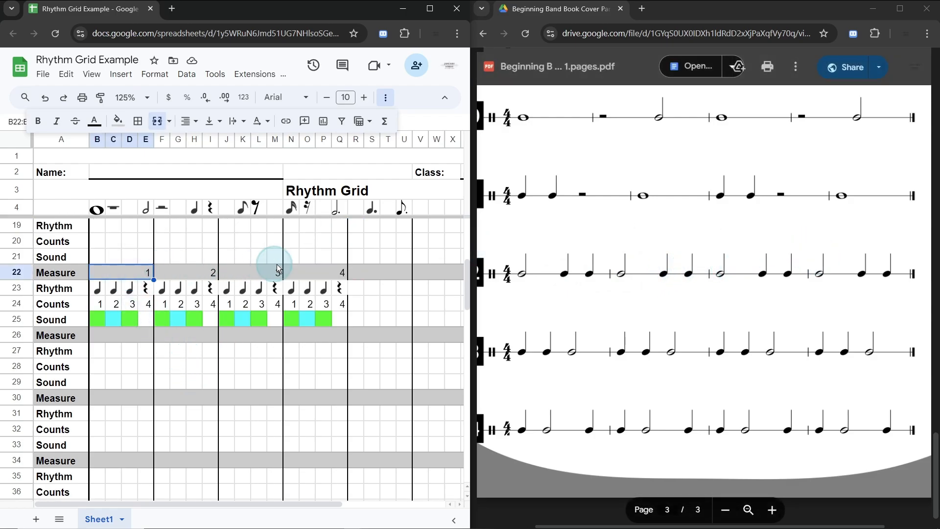
left_click(309, 272, "shift")
key("ctrl+c")
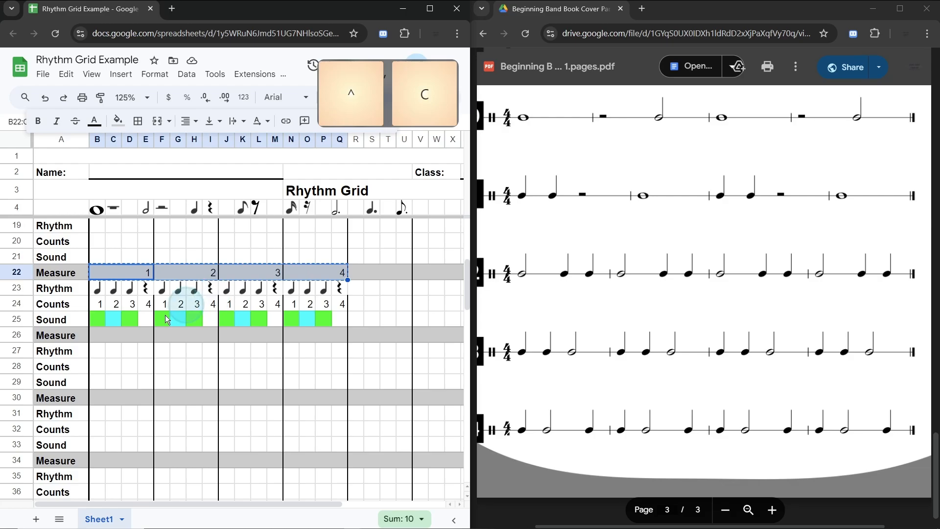
left_click(99, 398)
key("ctrl+v")
Step: Copy the four measures of counts B24:Q24 into Counts row 32, starting at B32
left_click(99, 303)
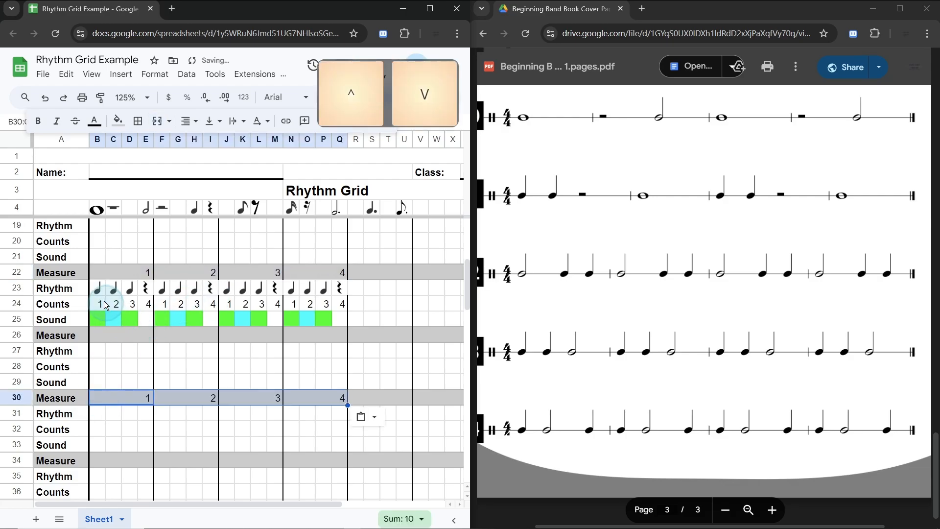
left_click(334, 306, "shift")
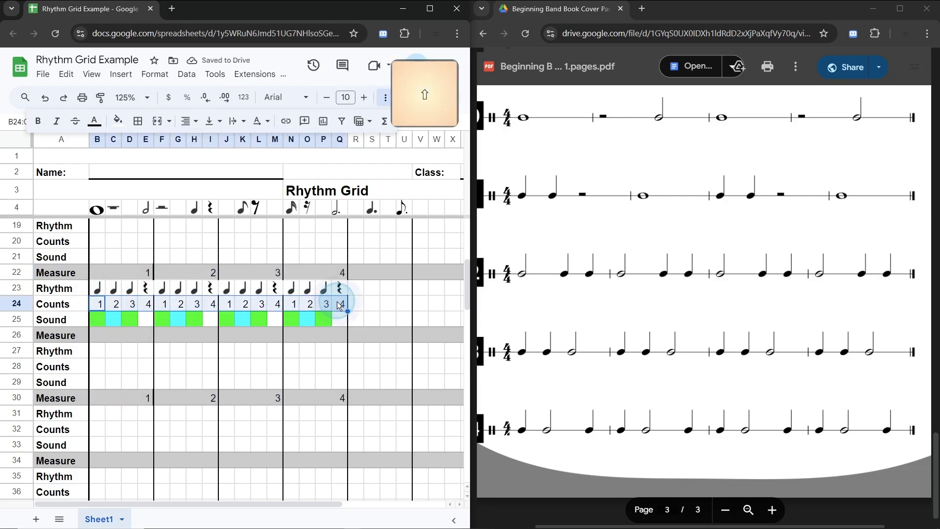
key("ctrl+c")
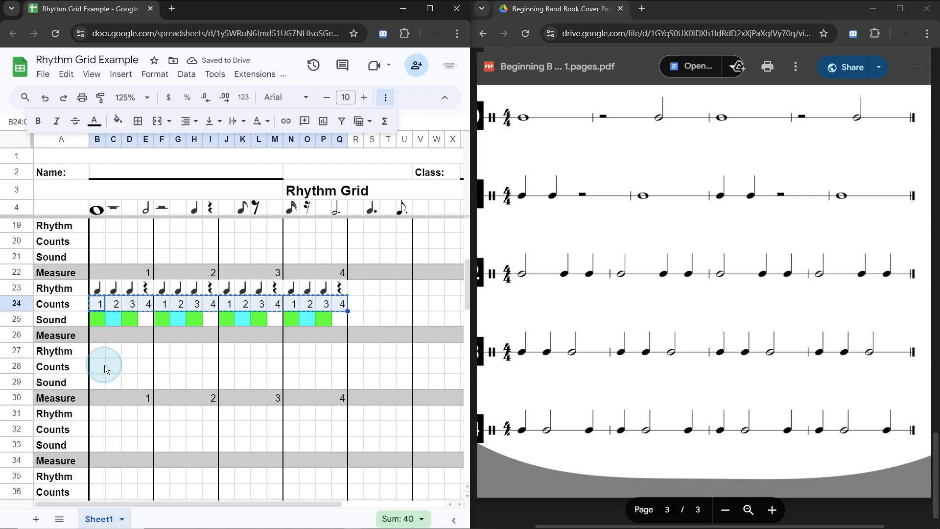
left_click(98, 432)
key("ctrl+v")
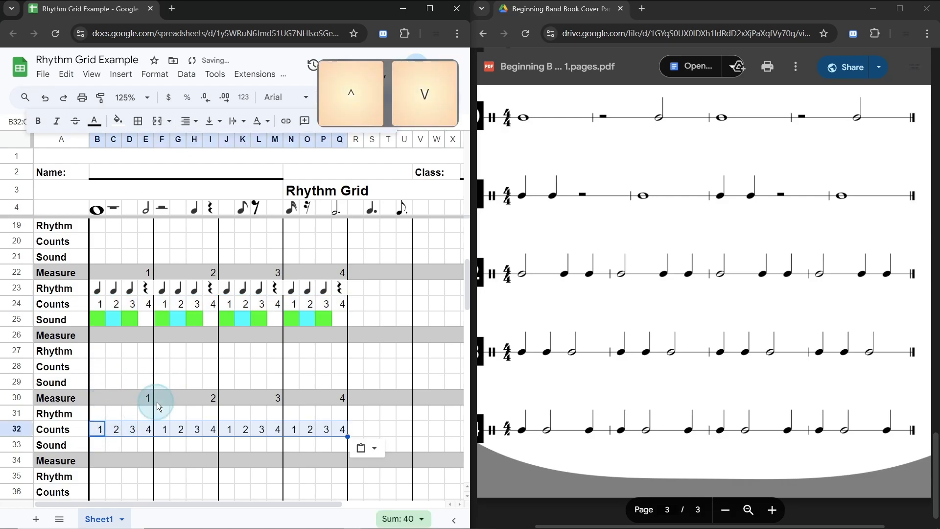
Step: Copy the half note symbol from E4 into Rhythm cell B31 for beat 1 of measure 1
scroll(157, 402, "down", 3)
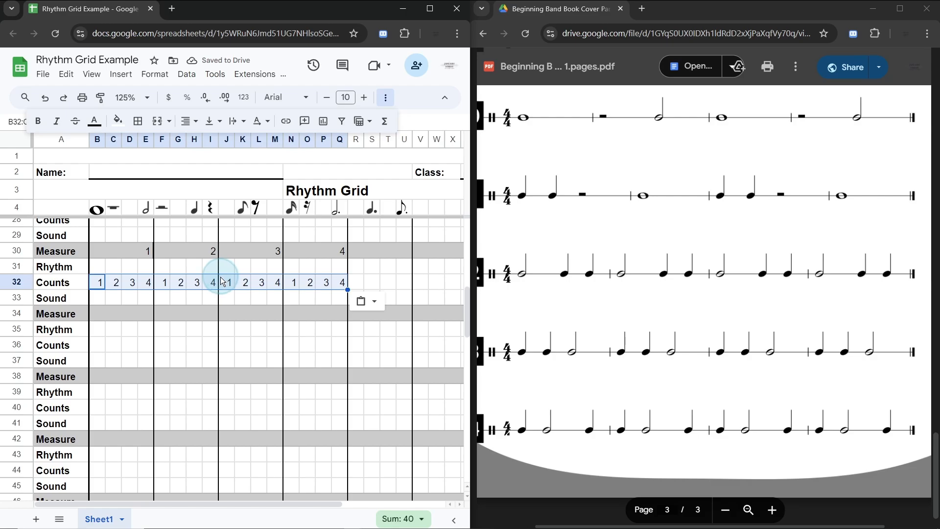
left_click(98, 266)
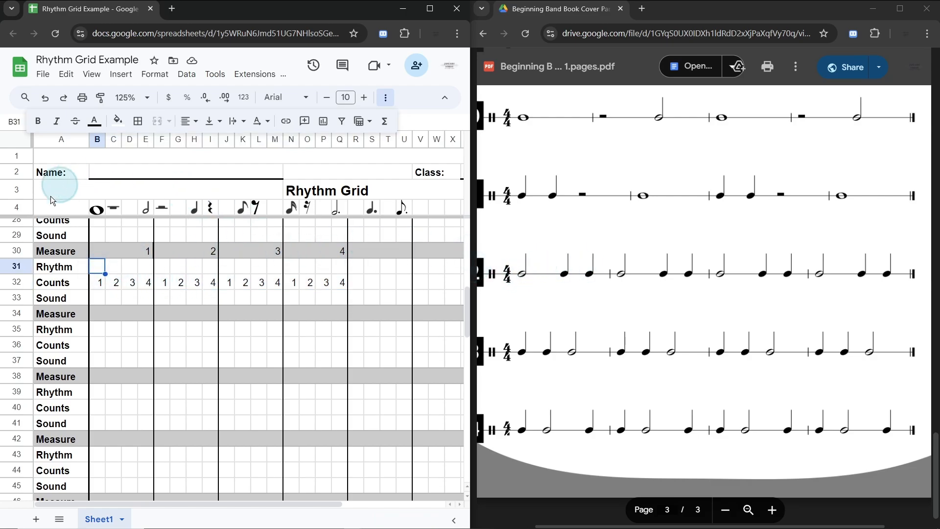
left_click(148, 210)
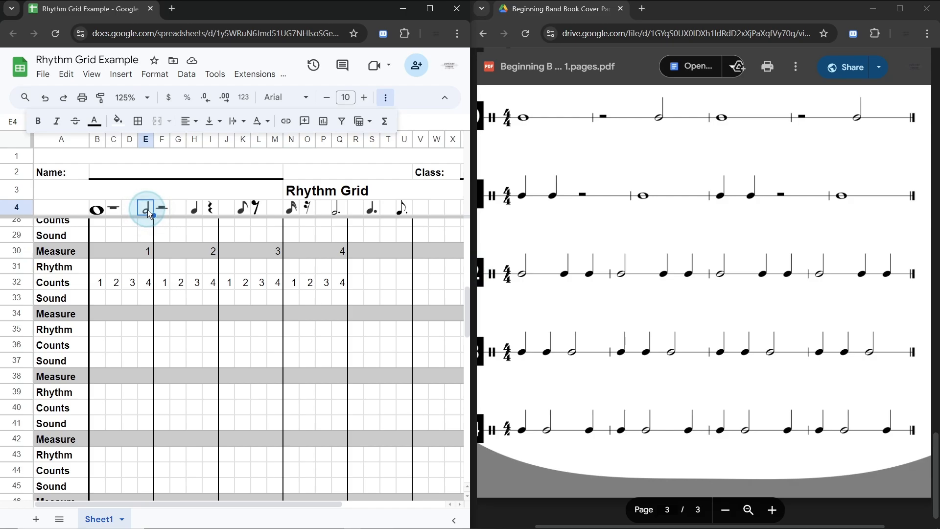
key("ctrl+c")
left_click(102, 266)
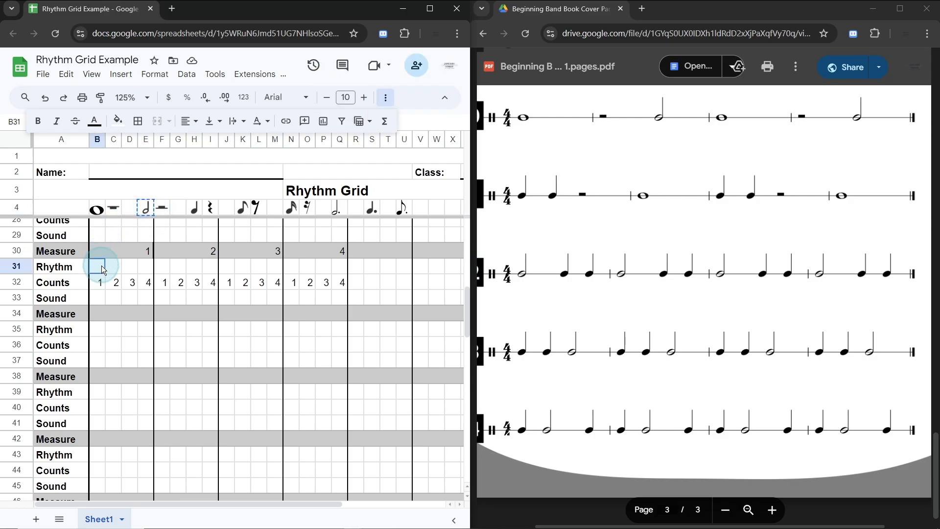
key("ctrl+v")
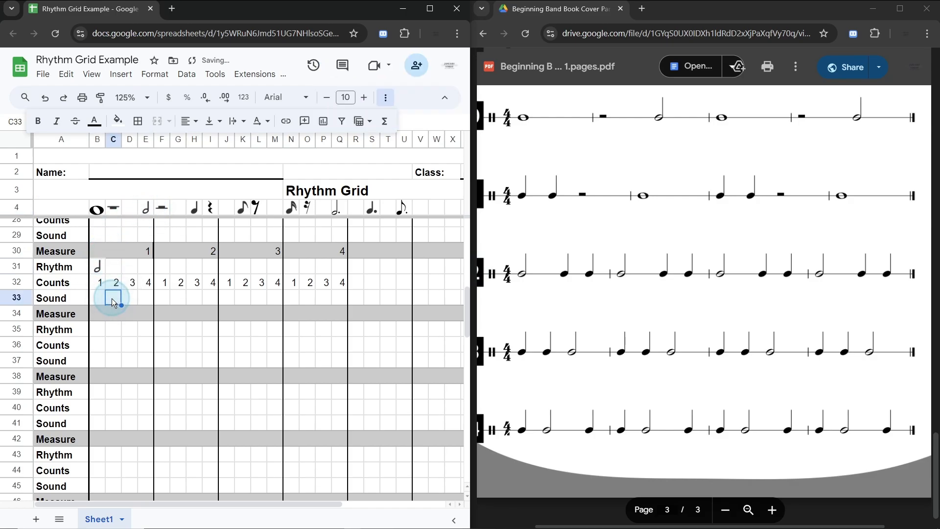
left_click(112, 299)
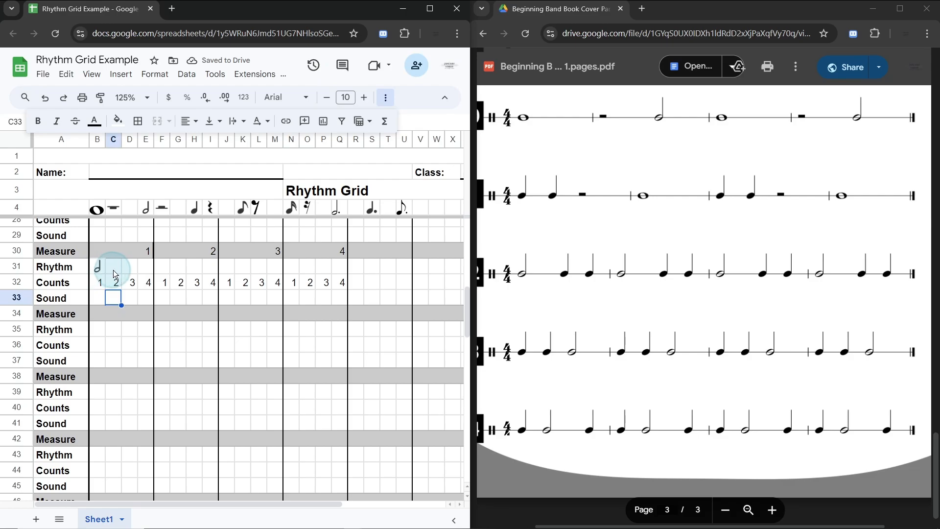
Step: Copy the quarter note symbol from H4 into Rhythm cells D31 and E31 for beats 3 and 4
left_click(195, 211)
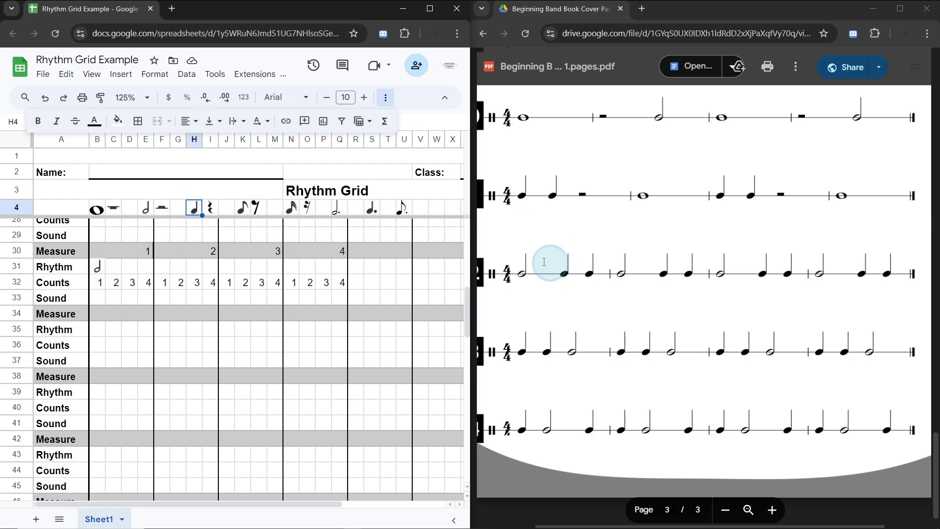
key("ctrl+c")
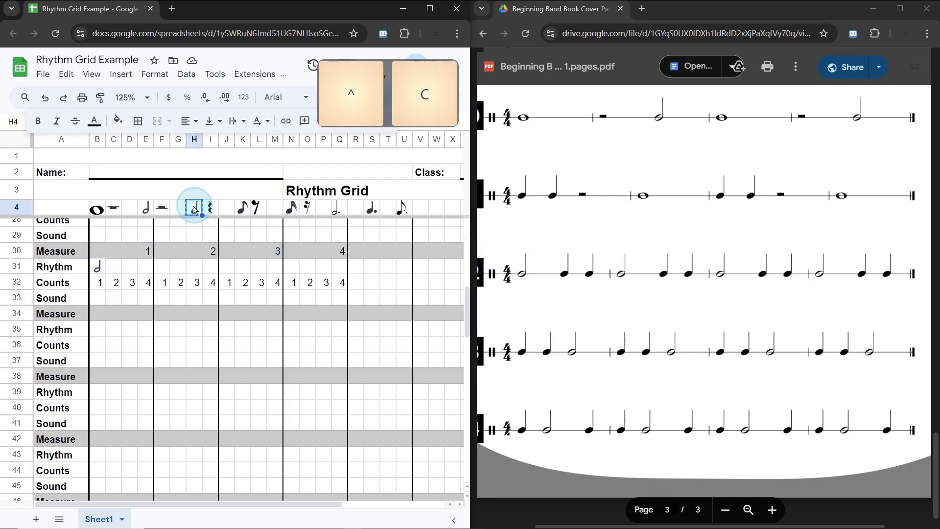
left_click(131, 265)
key("ctrl+v")
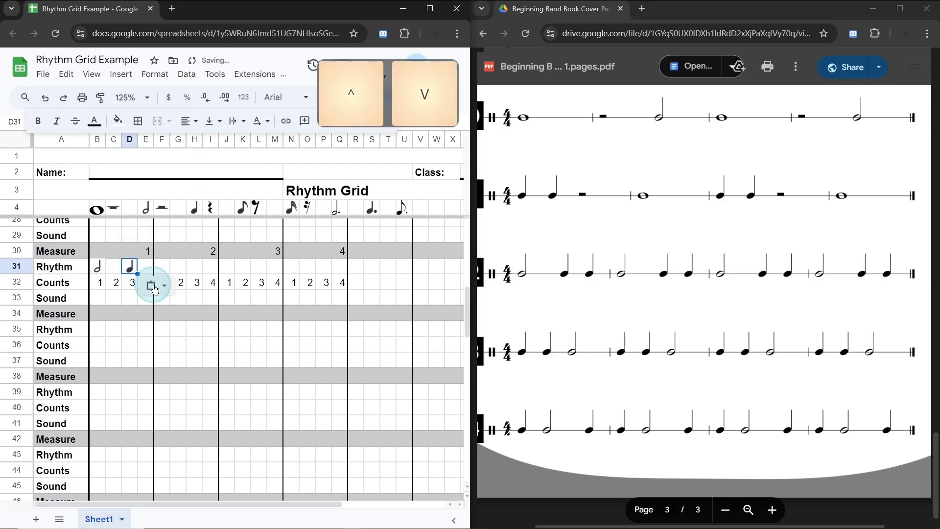
left_click(148, 270)
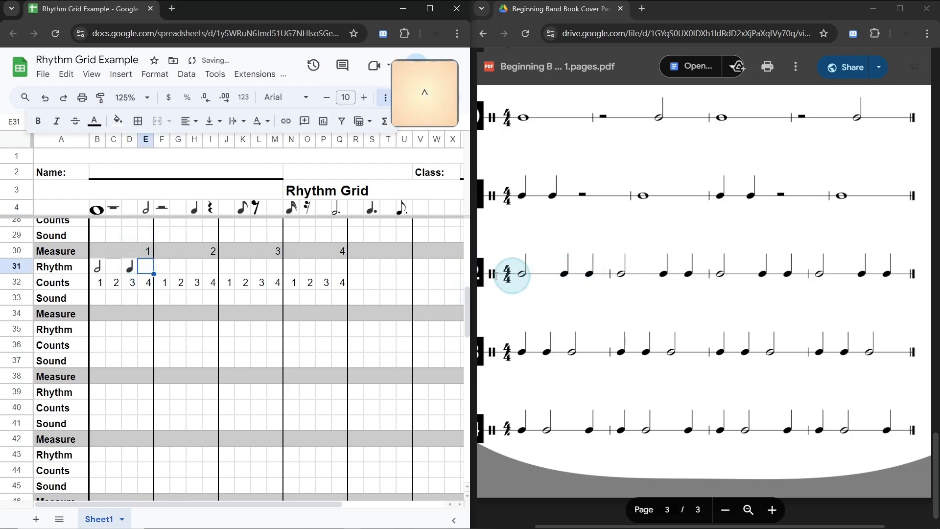
key("ctrl+v")
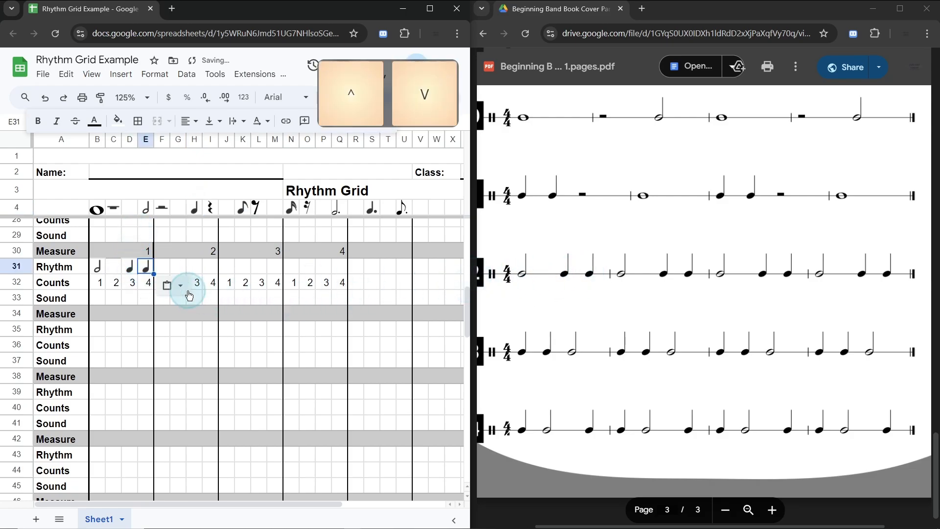
Step: Fill Sound cells B33:C33 with green for the half note on beats 1 and 2 of measure 1
left_click(167, 270)
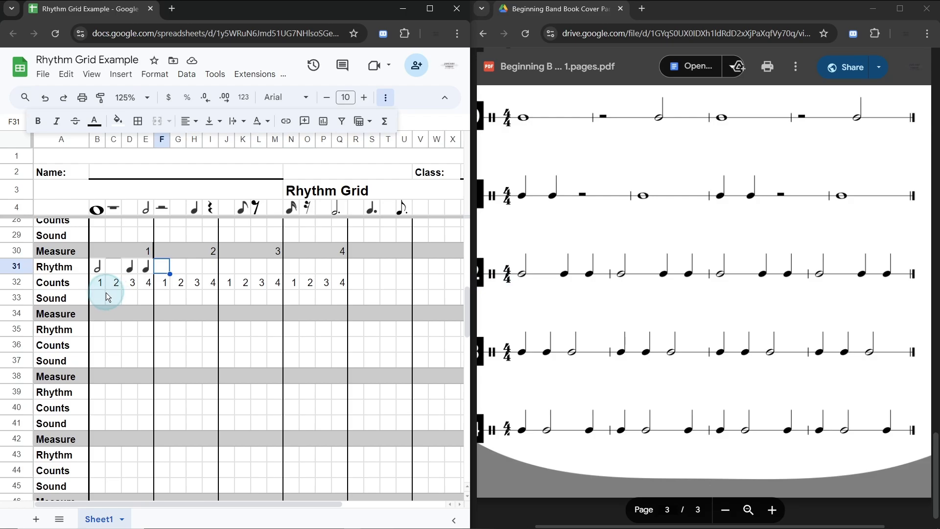
left_click_drag(100, 298, 116, 298)
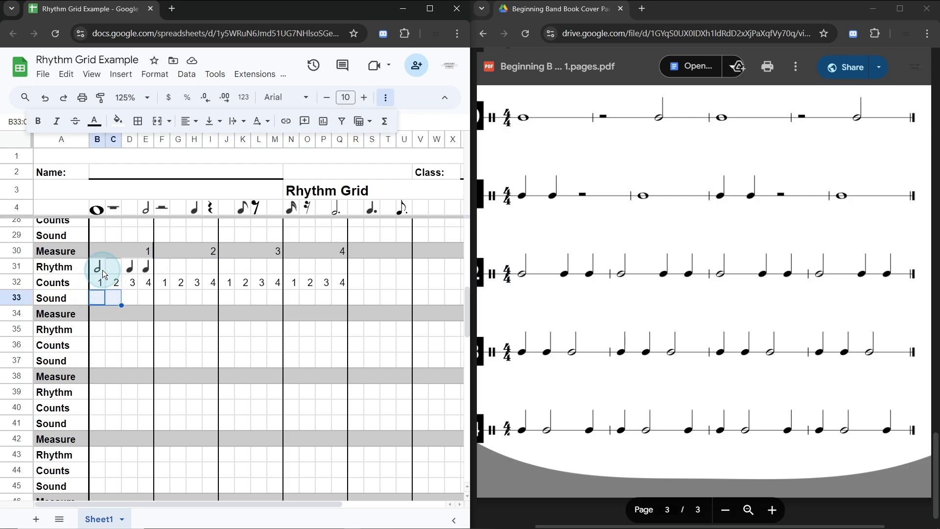
left_click(117, 122)
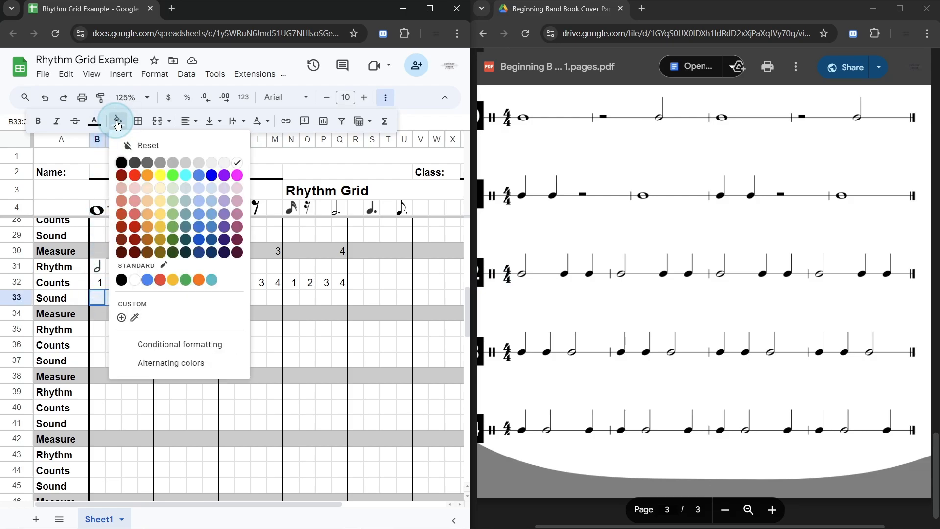
left_click(176, 178)
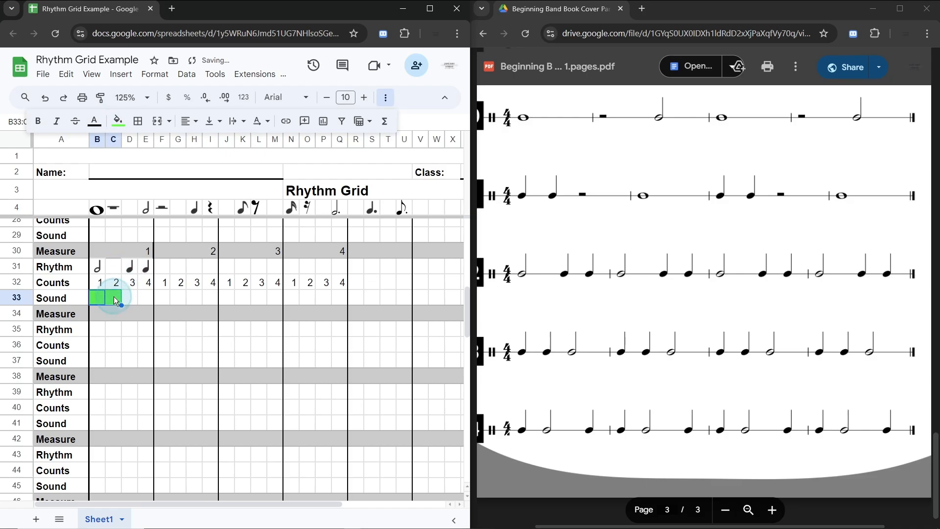
Step: Fill Sound cell D33 with cyan and E33 with orange for the quarter notes on beats 3 and 4
left_click(128, 299)
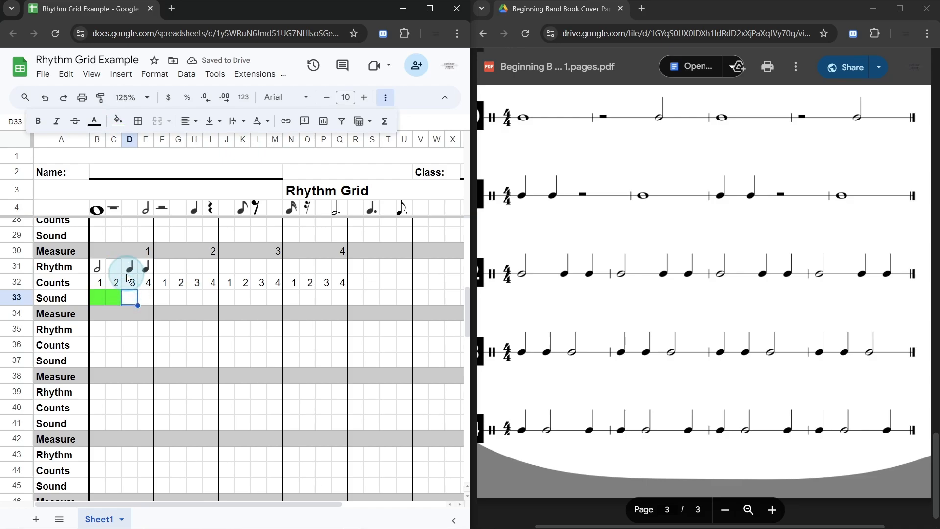
left_click(117, 121)
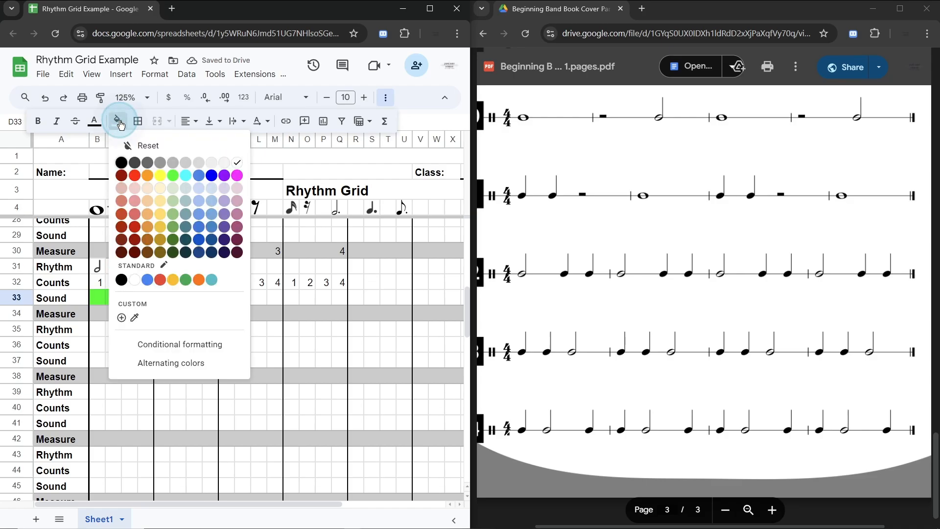
left_click(189, 178)
left_click(145, 297)
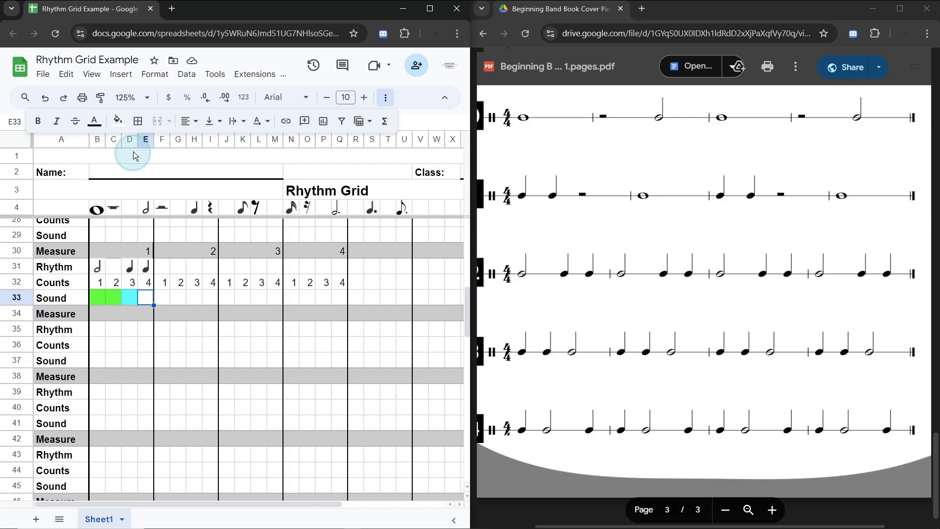
left_click(120, 124)
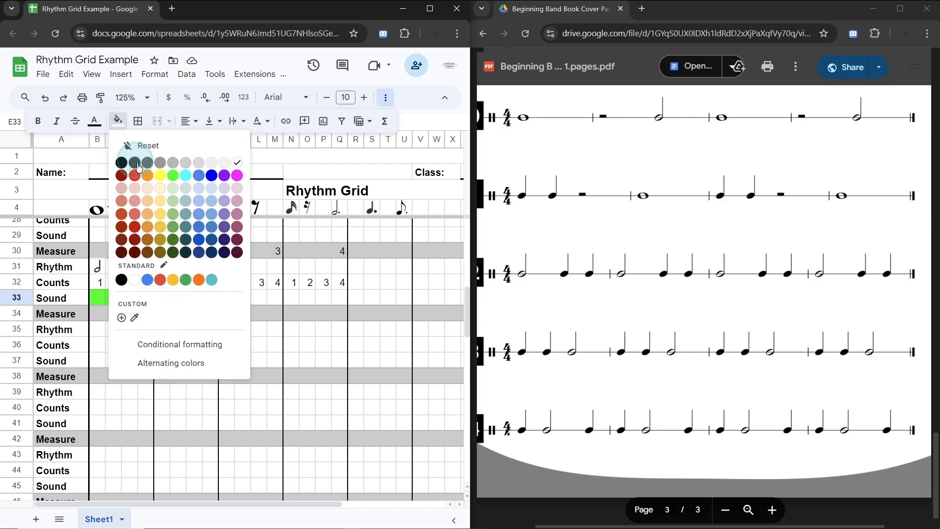
left_click(147, 175)
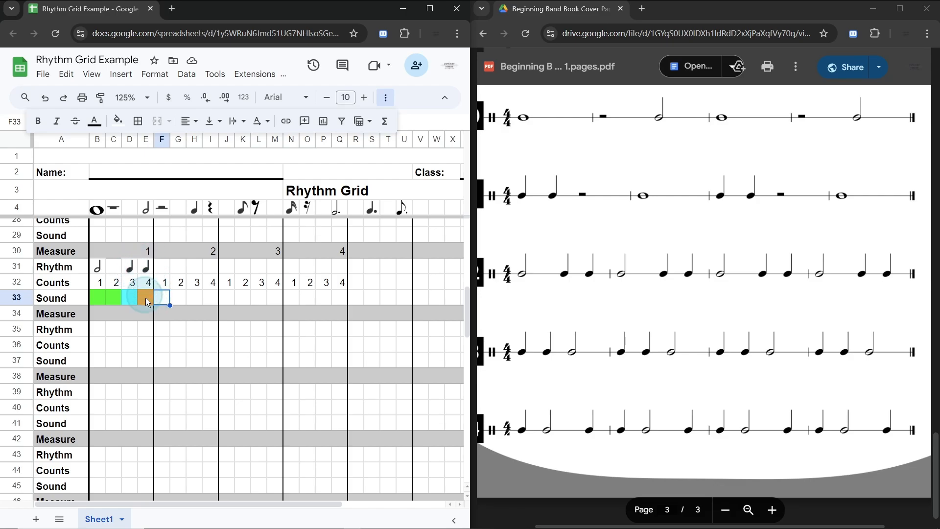
Step: Copy the rhythm, counts and sound block B31:E33 into measures 2, 3 and 4, starting at F31, J31 and N31
left_click_drag(519, 270, 900, 271)
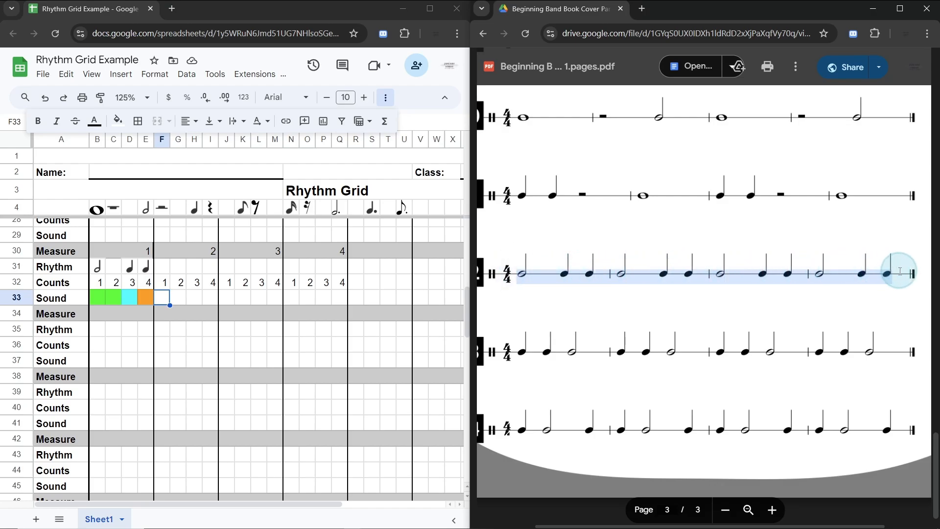
left_click(98, 267)
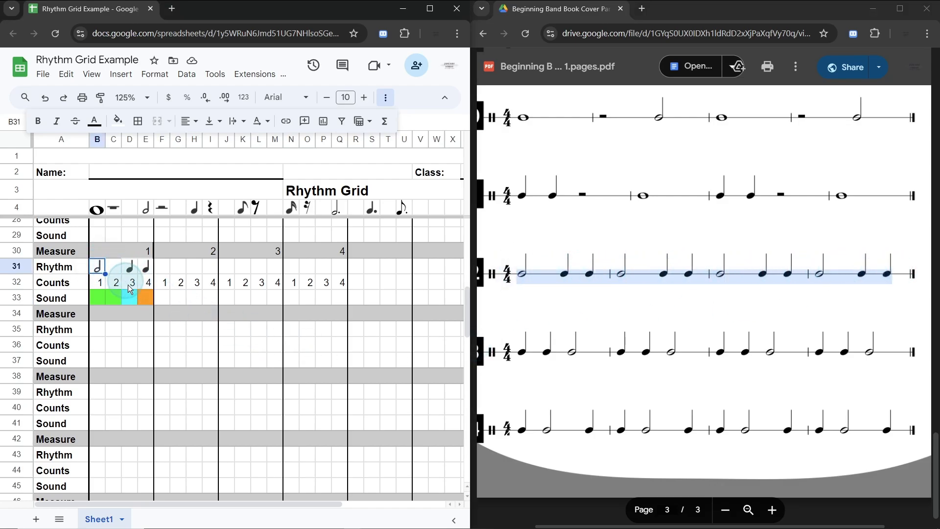
left_click(145, 300, "shift")
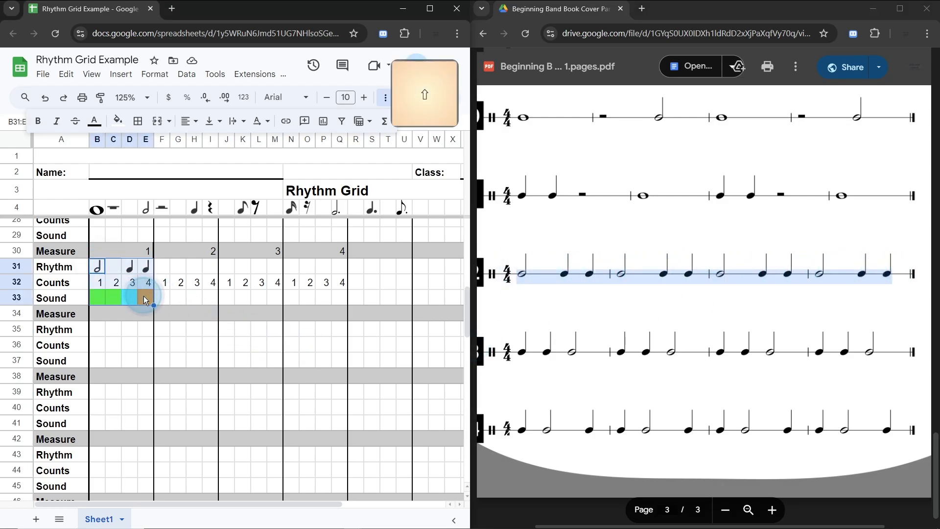
key("ctrl+c")
left_click(161, 267)
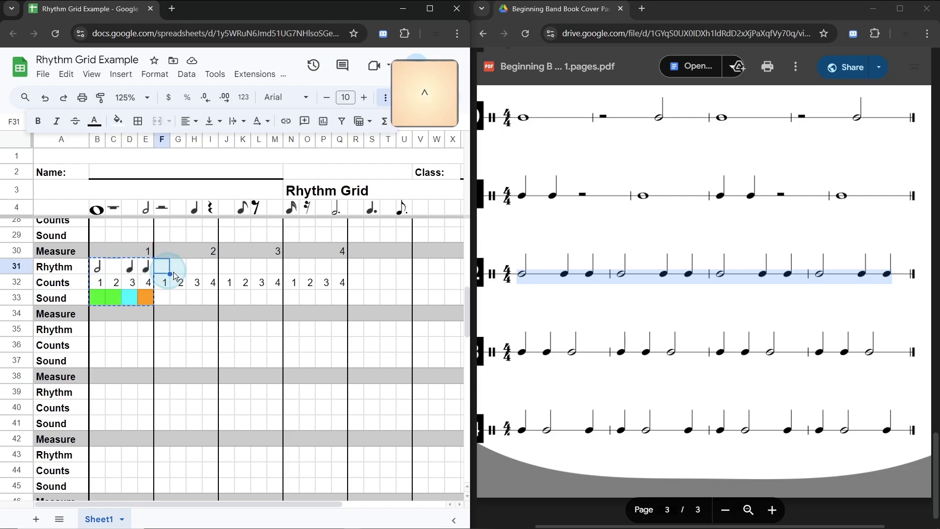
key("ctrl+v")
left_click(226, 267)
key("ctrl+v")
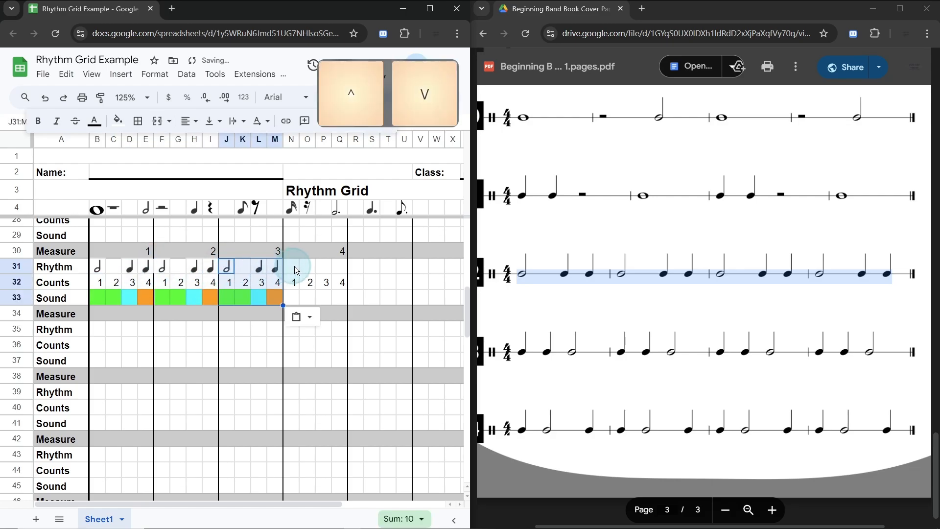
left_click(294, 266)
key("ctrl+v")
left_click(370, 284)
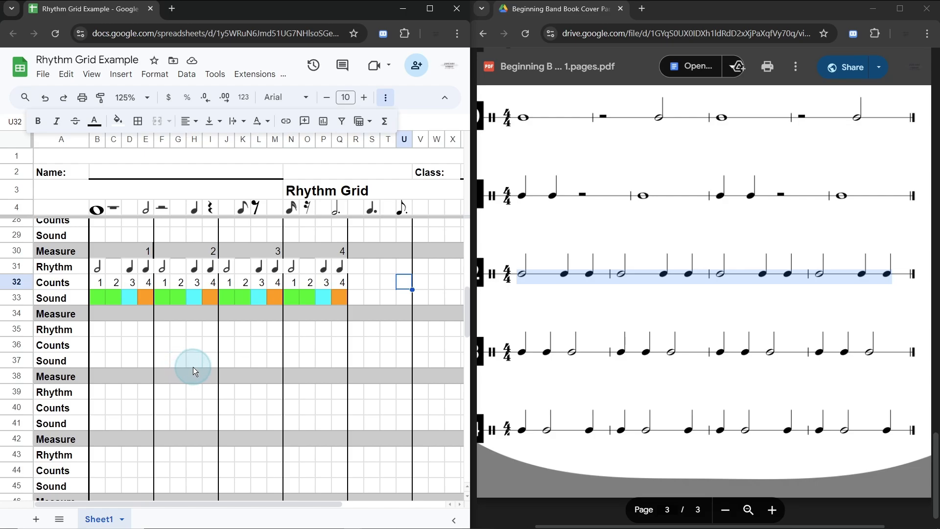
Step: Compare the finished grid blocks in rows 6 to 25 with the matching lines on the Rhythm Studies 1 page
scroll(193, 366, "up", 8)
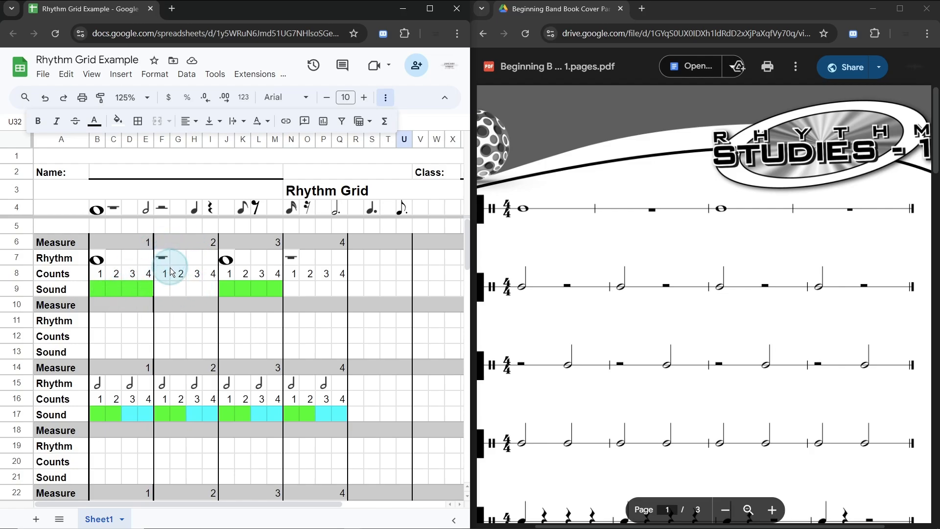
scroll(166, 270, "down", 2)
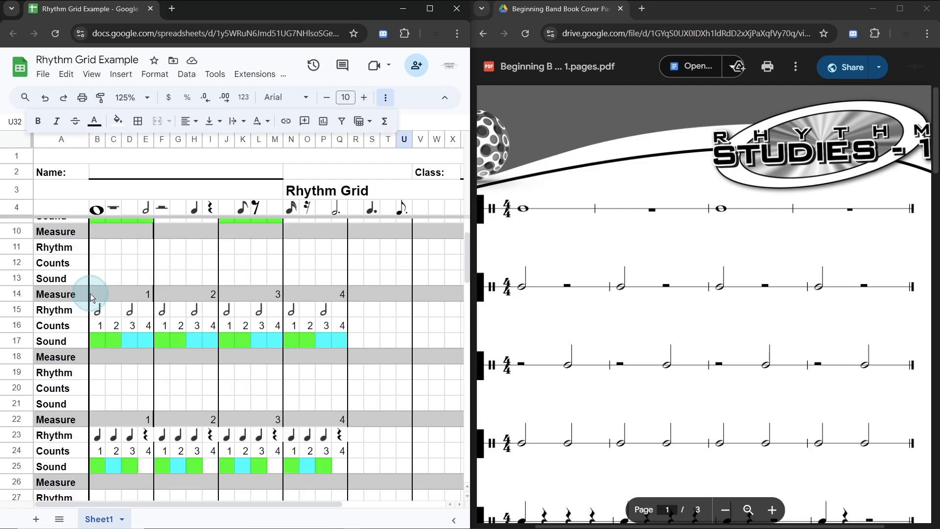
scroll(607, 304, "down", 2)
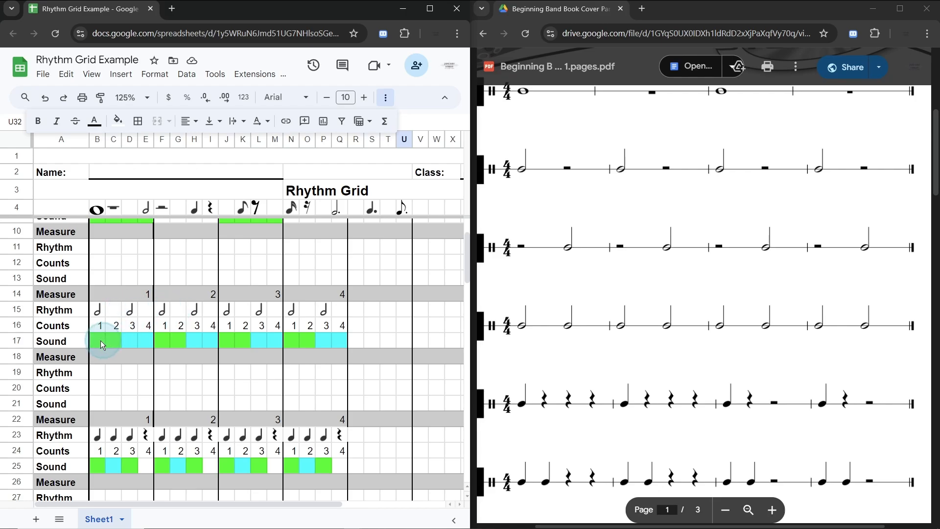
scroll(138, 310, "up", 2)
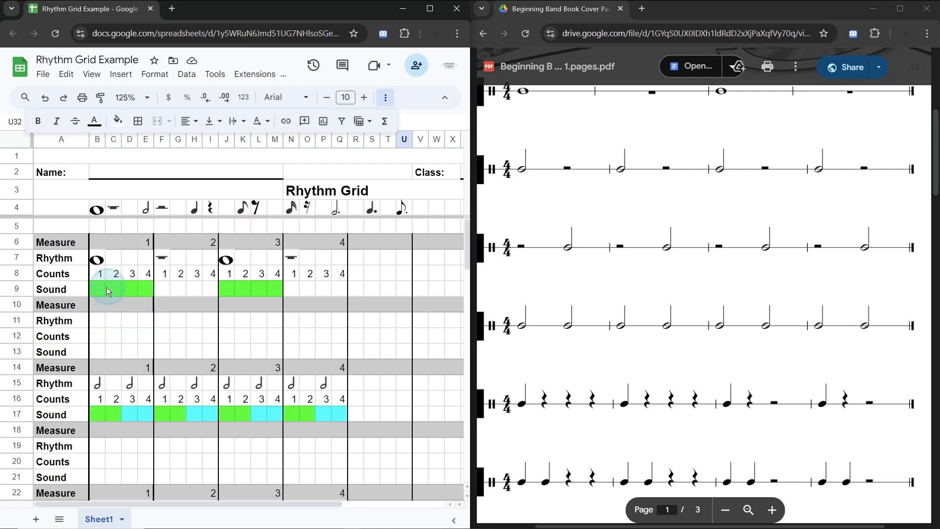
scroll(119, 374, "down", 2)
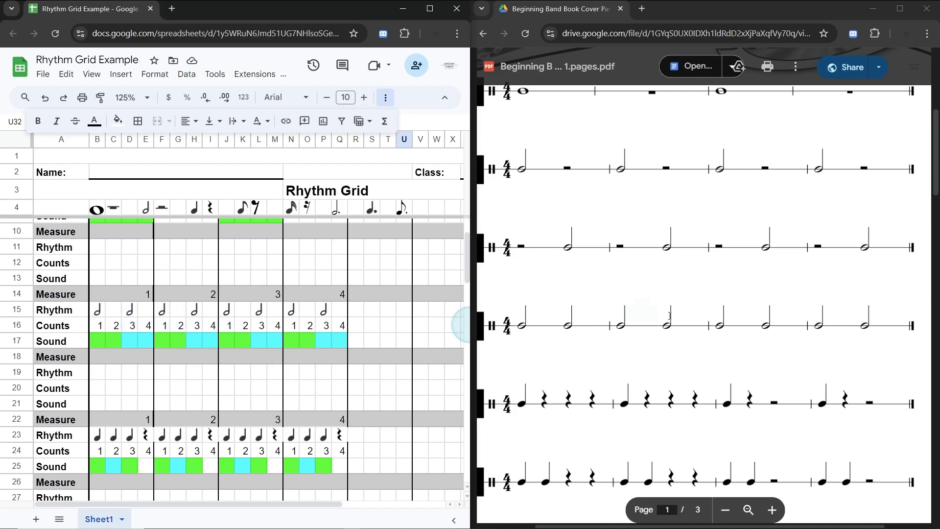
scroll(201, 298, "down", 2)
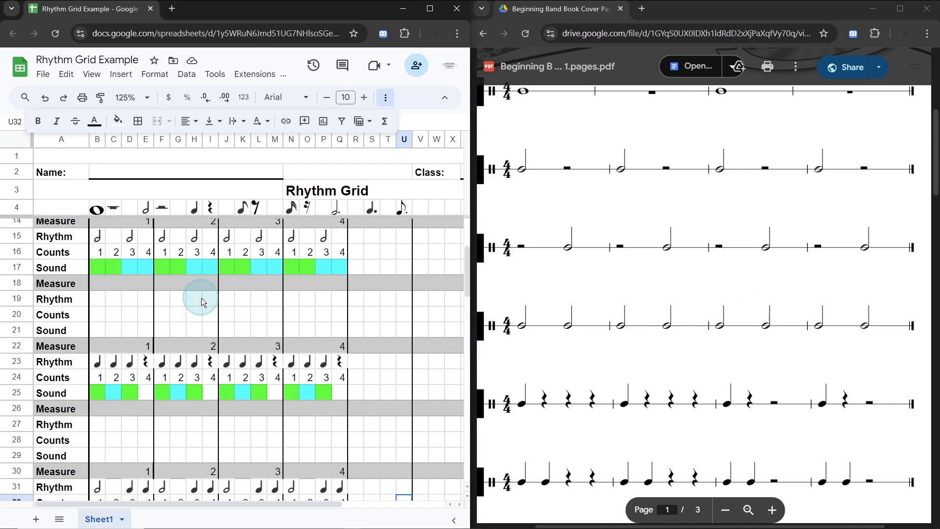
scroll(645, 299, "down", 3)
scroll(647, 302, "down", 2)
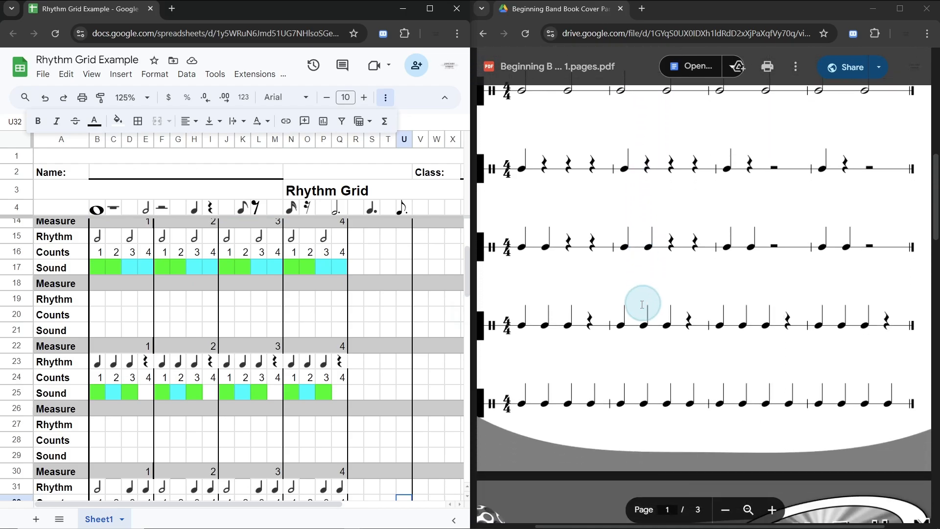
scroll(646, 429, "left", 1)
scroll(646, 428, "right", 1)
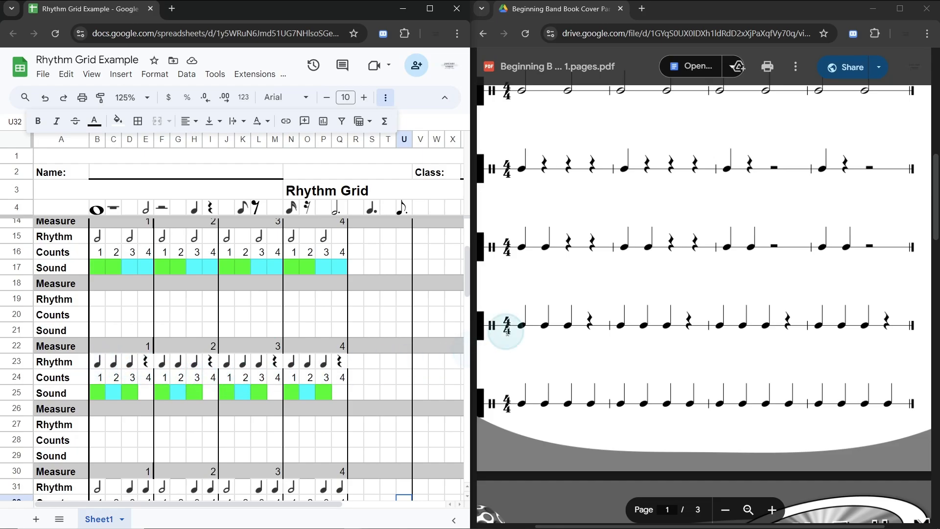
scroll(389, 355, "down", 2)
left_click_drag(519, 324, 797, 311)
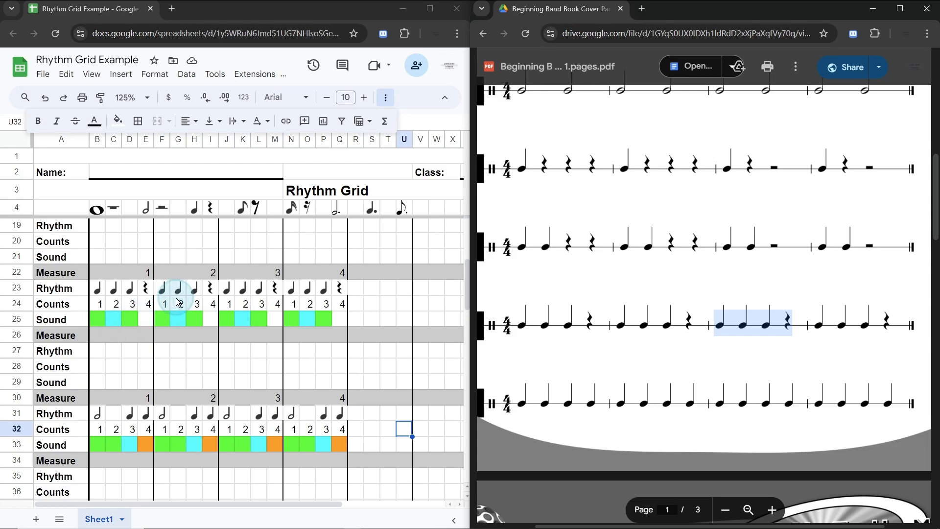
Step: Review the notes and sound colors of measure 1 in rows 31 to 33 against the matching line on PDF page 3
scroll(178, 301, "down", 3)
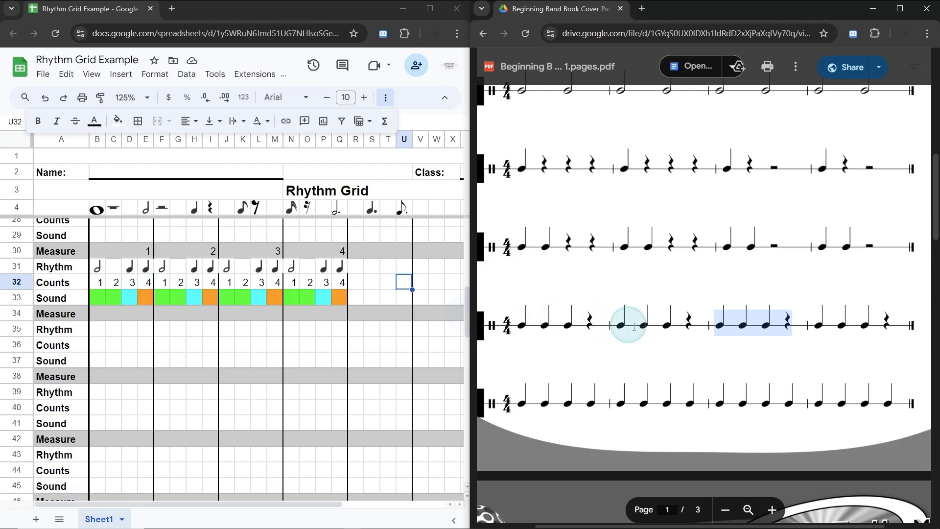
scroll(634, 327, "down", 15)
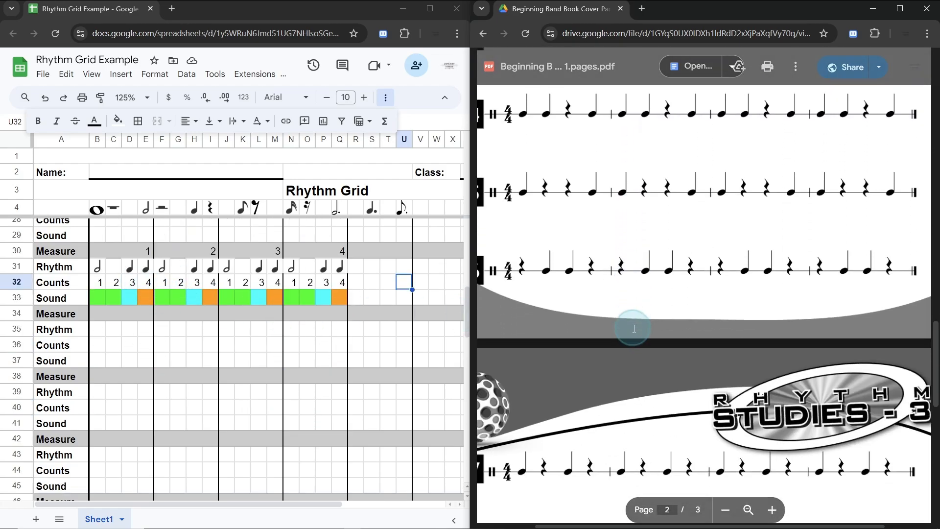
scroll(634, 328, "down", 3)
scroll(634, 328, "down", 4)
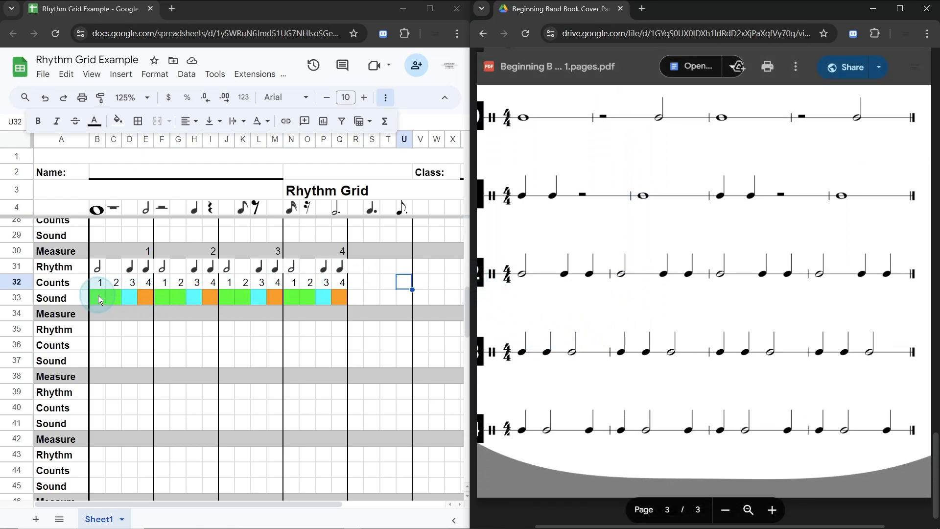
left_click_drag(100, 295, 111, 295)
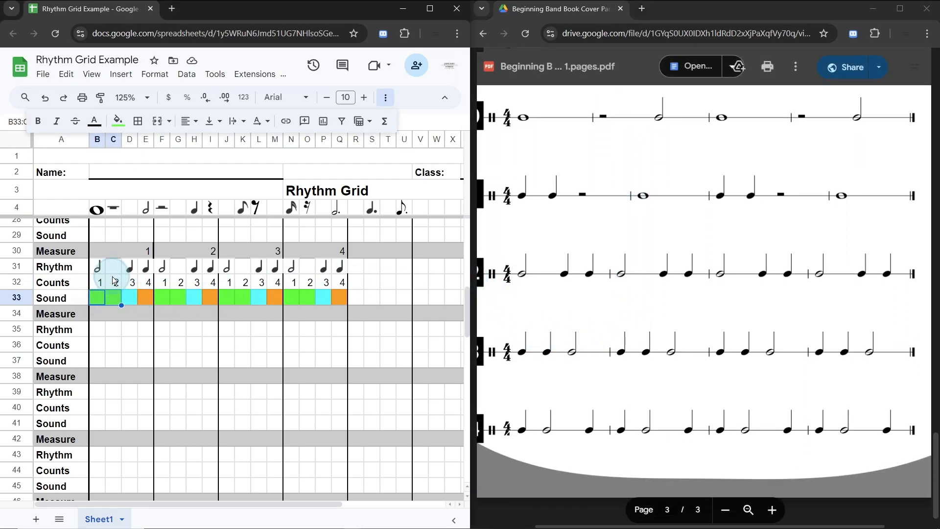
left_click(98, 272)
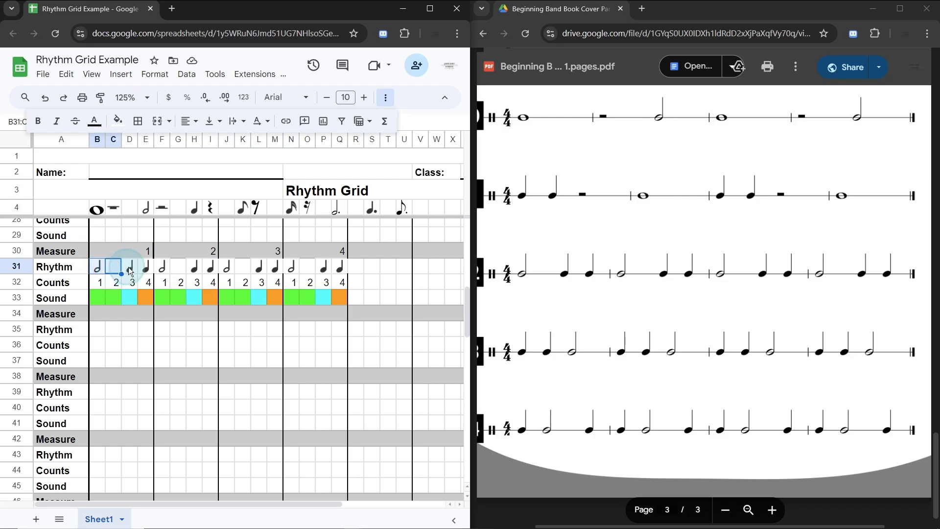
left_click(129, 298)
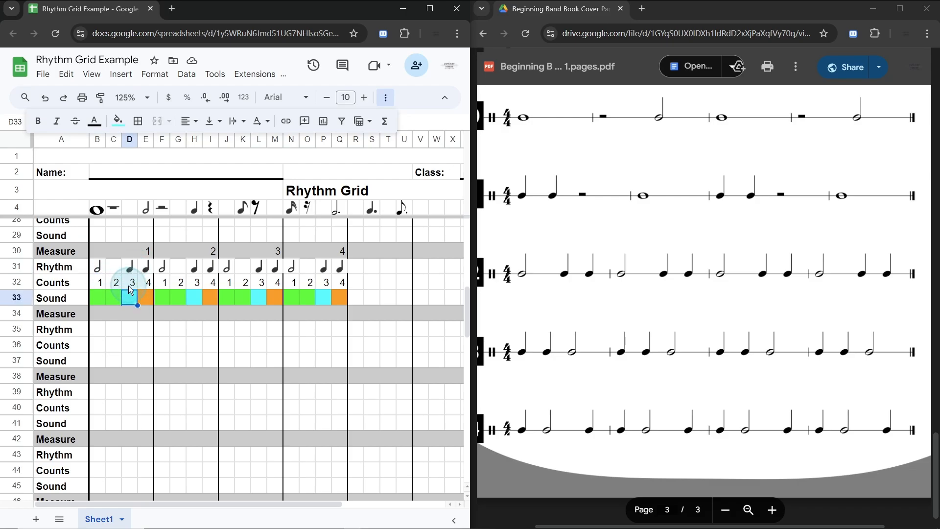
left_click(146, 294)
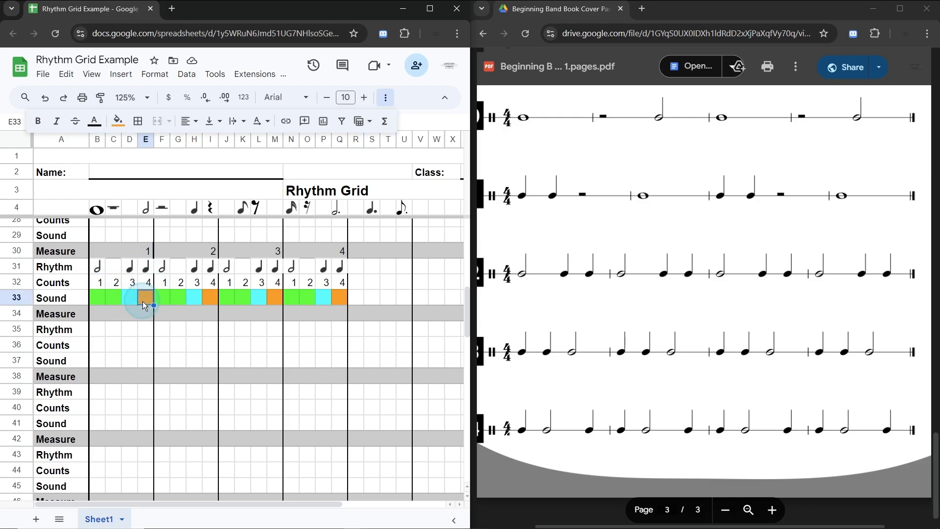
left_click(163, 329)
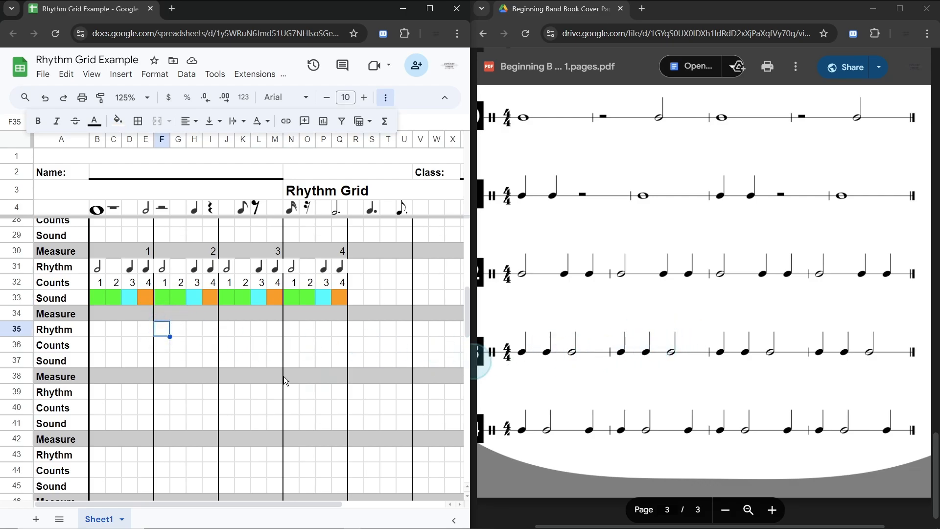
left_click(98, 328)
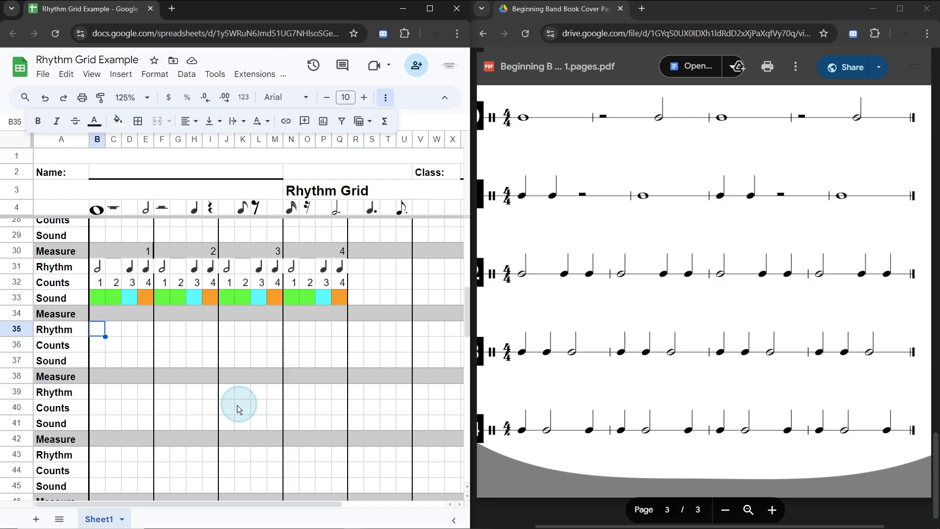
Step: Return to the first grid blocks and look over the rhythm lines on page 1 of the PDF
scroll(202, 411, "up", 8)
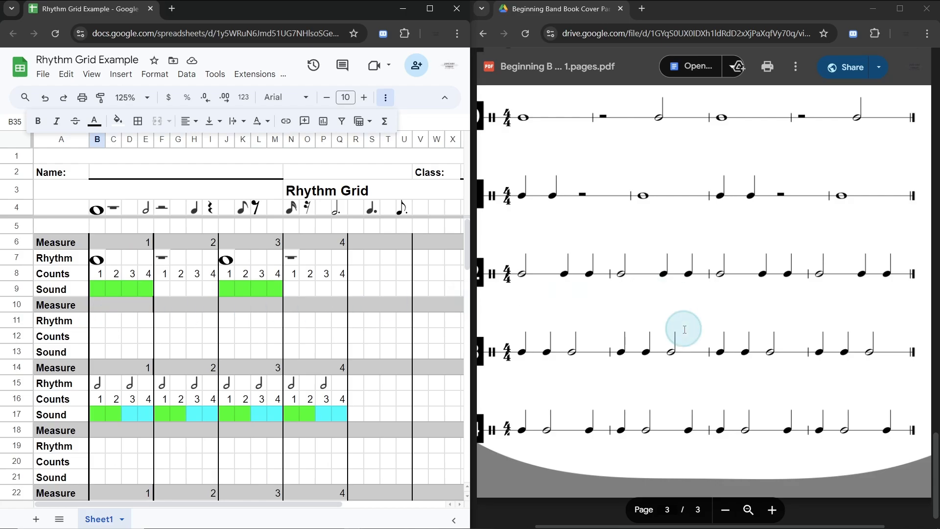
scroll(682, 329, "up", 10)
scroll(682, 329, "up", 10)
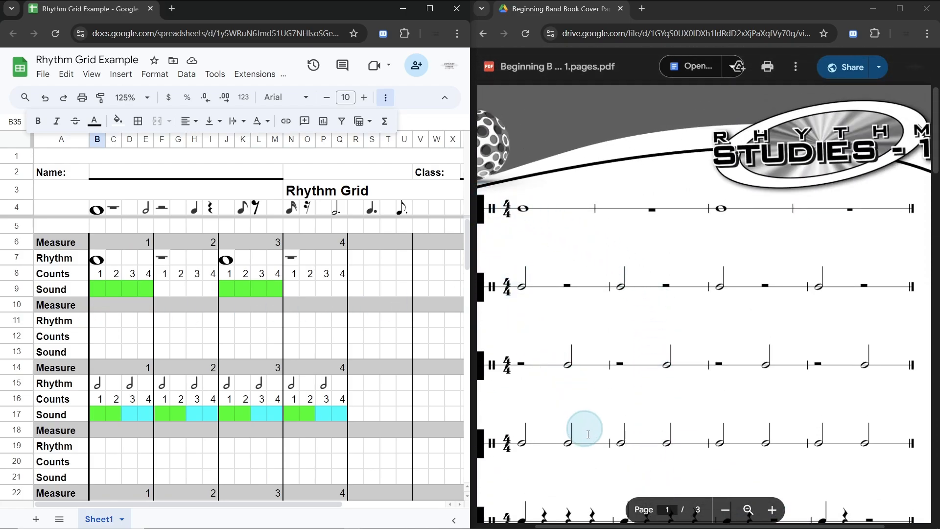
scroll(717, 328, "down", 2)
scroll(718, 328, "down", 5)
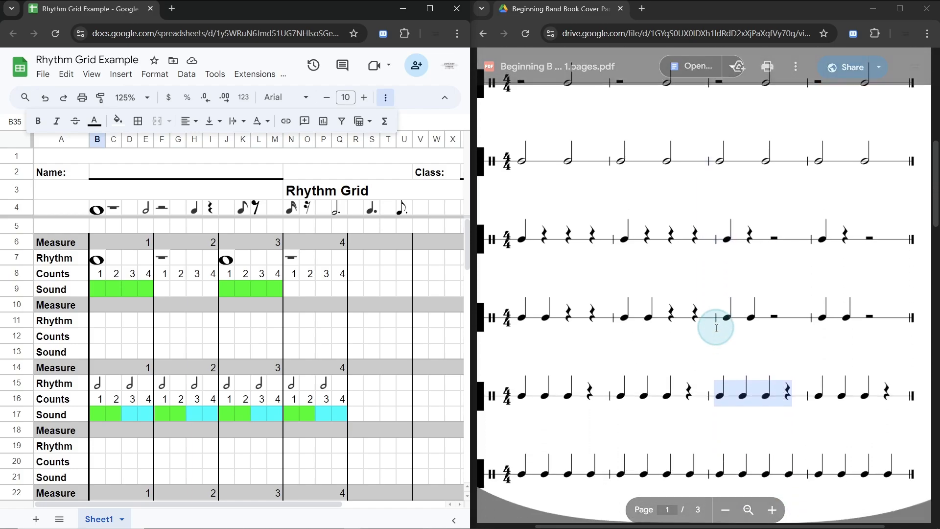